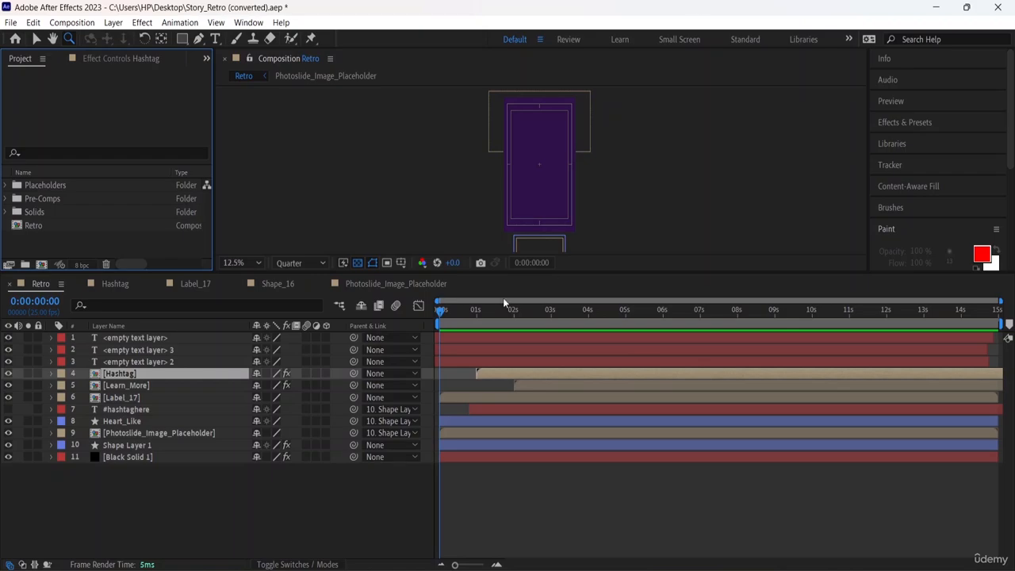
Enlarge the timeline and go through the three empty text layers and the Hashtag layer in the Retro composition.
drag(546, 276, 557, 186)
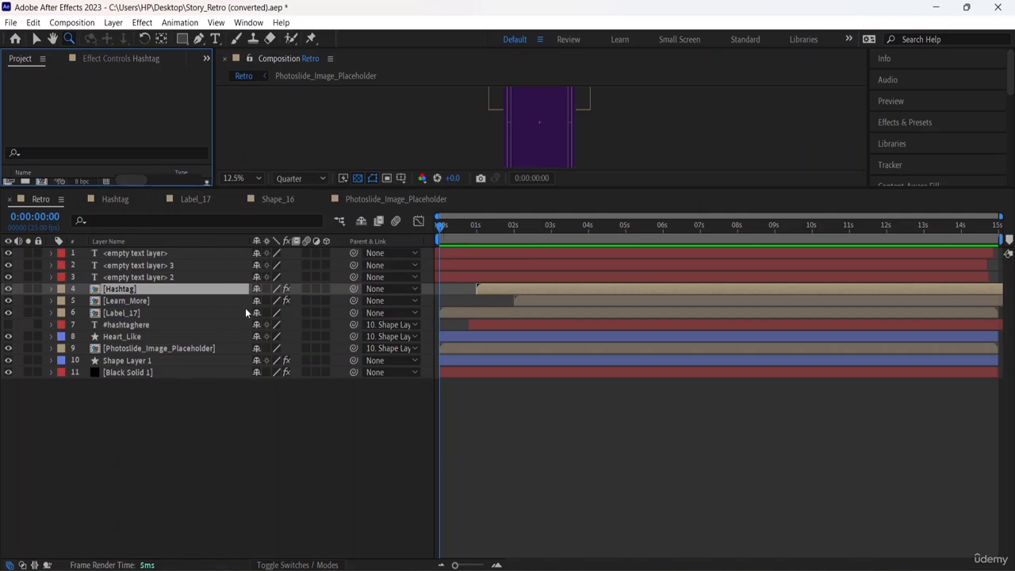
click(105, 252)
click(134, 266)
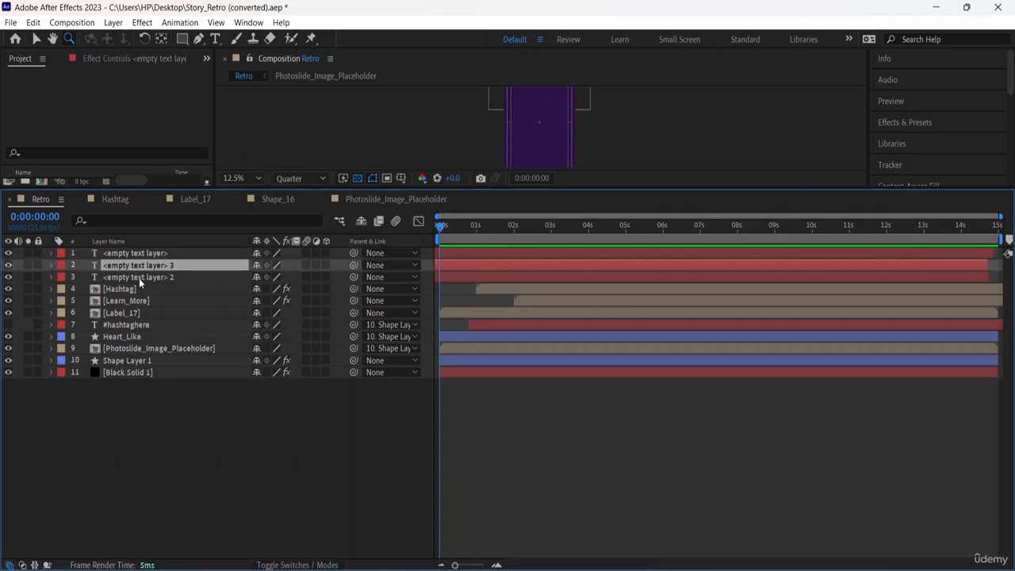
click(139, 278)
click(143, 290)
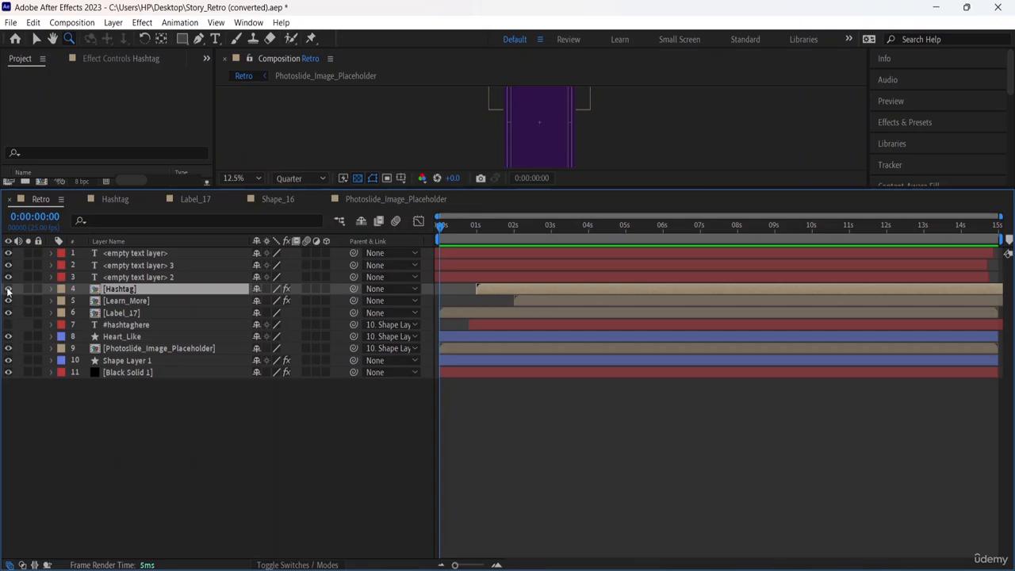
Make the #hashtaghere layer visible and preview the Retro composition in an enlarged viewer.
click(8, 325)
click(513, 158)
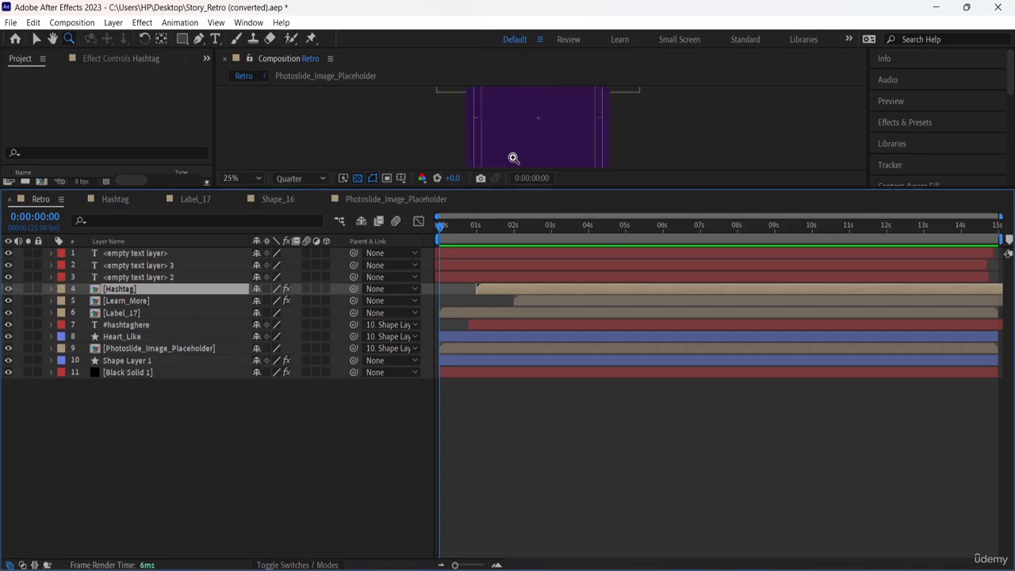
alt+click(516, 151)
alt+click(519, 146)
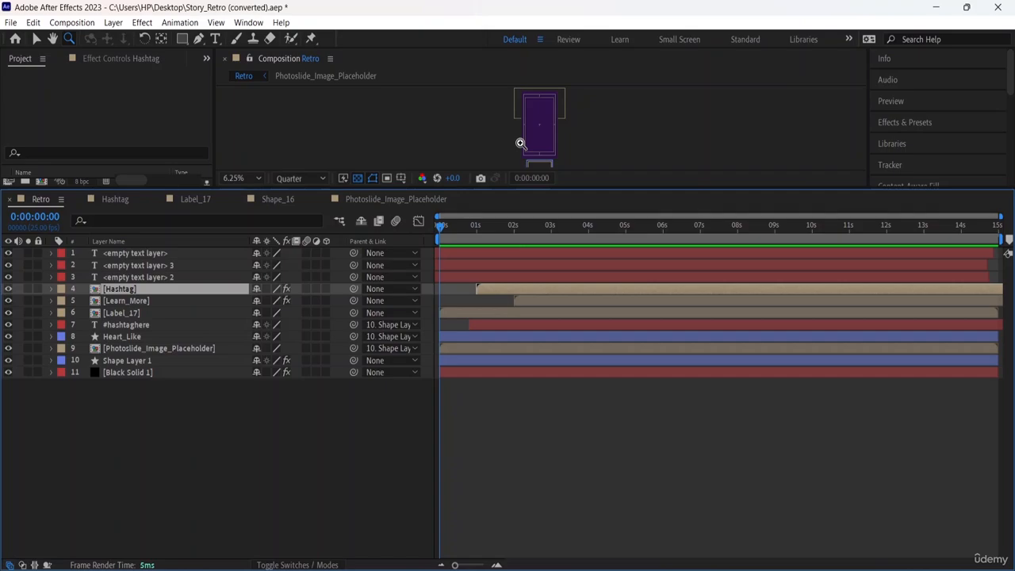
key(space)
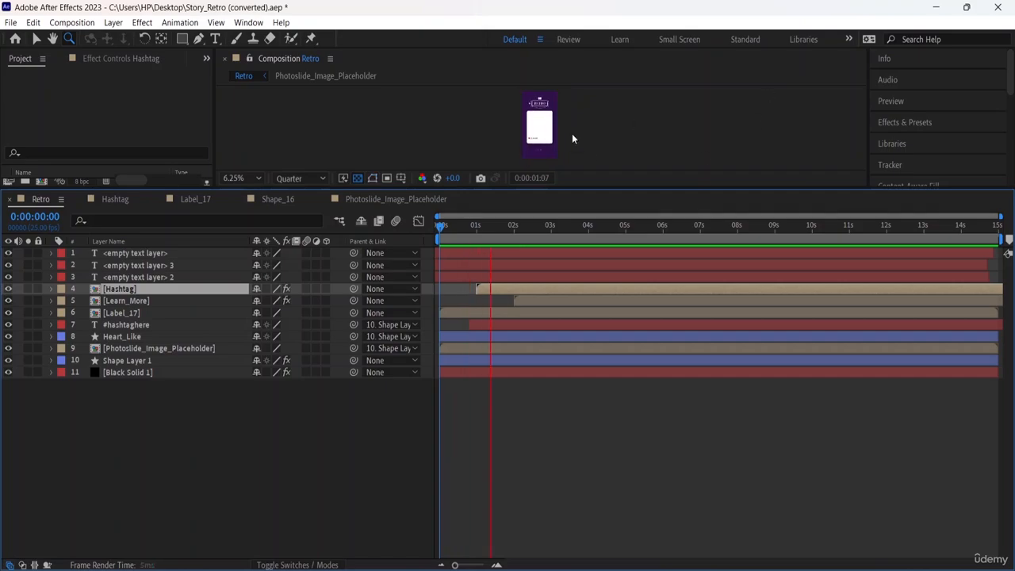
click(546, 132)
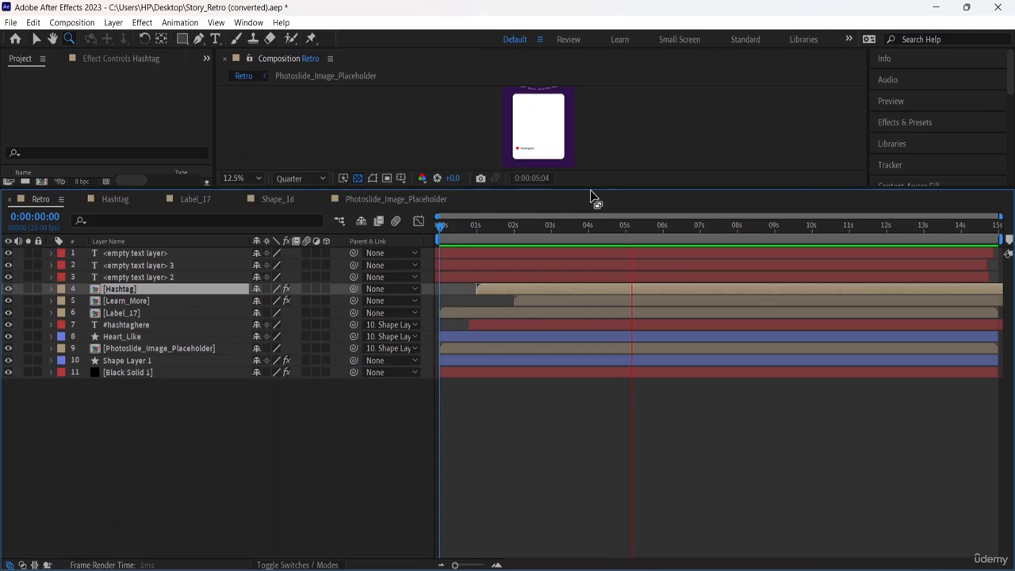
drag(591, 196, 594, 320)
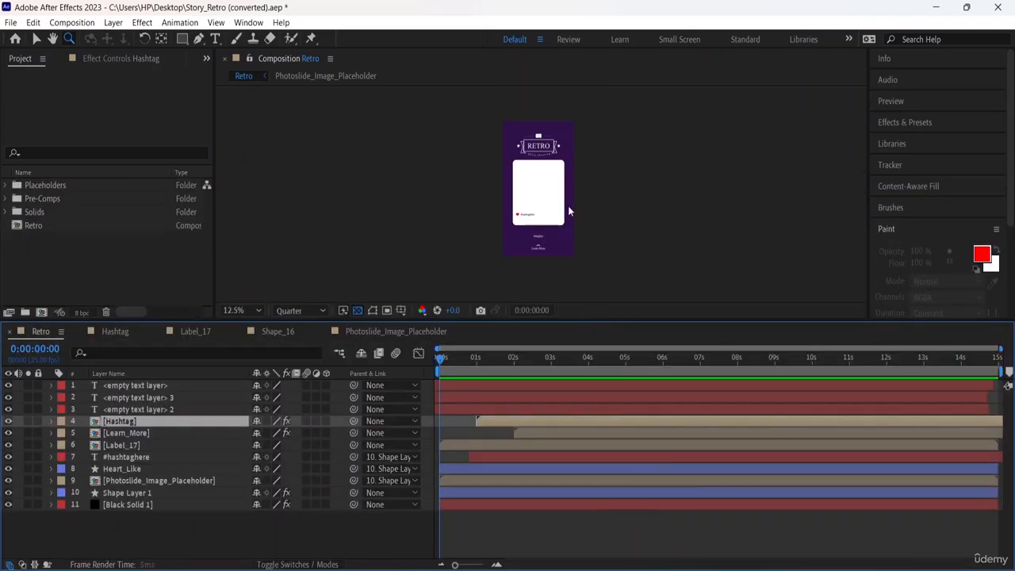
key(space)
Hide the Hashtag, Learn_More and #hashtaghere layers to compare the preview without them.
click(8, 422)
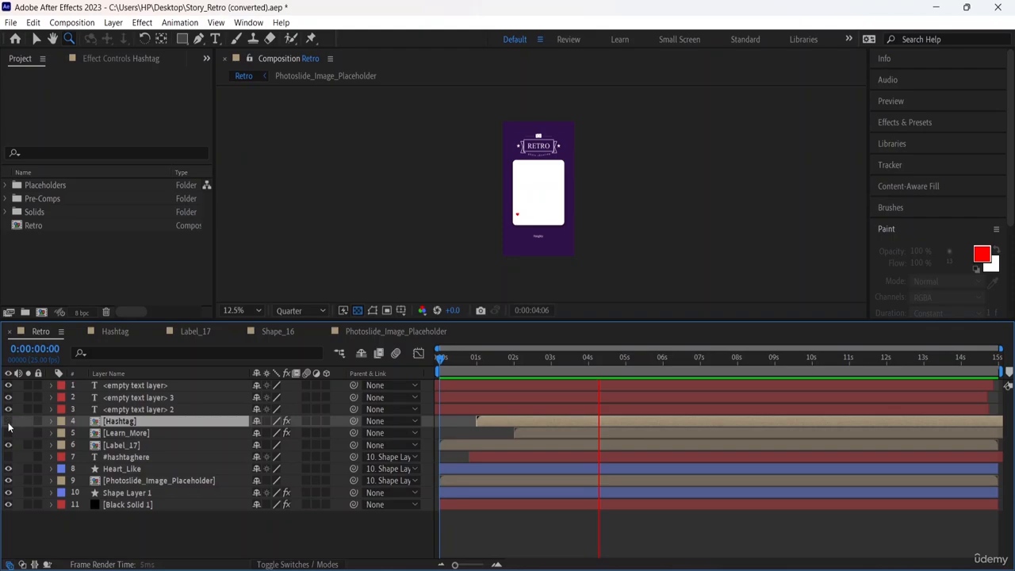
scroll(537, 238, up, 5)
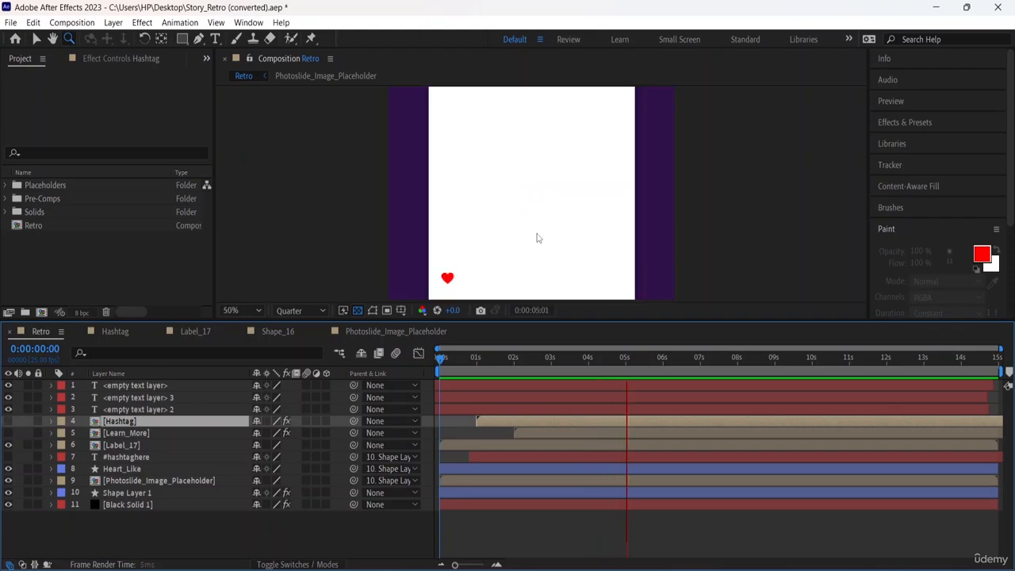
scroll(536, 238, down, 3)
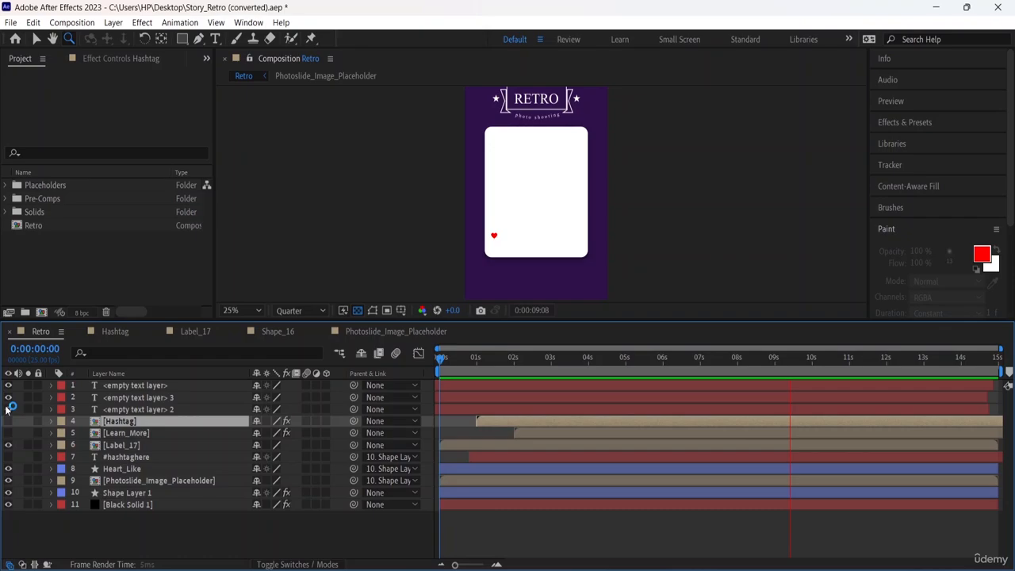
click(8, 445)
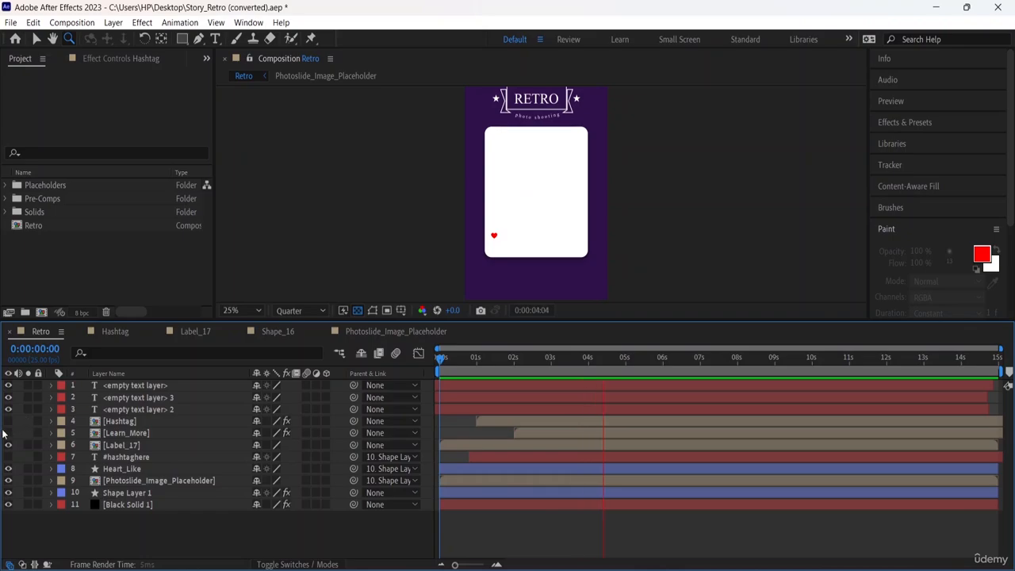
Show the Learn_More, Hashtag and #hashtaghere layers again and review the whole Retro layout during playback.
drag(8, 437, 8, 421)
click(8, 457)
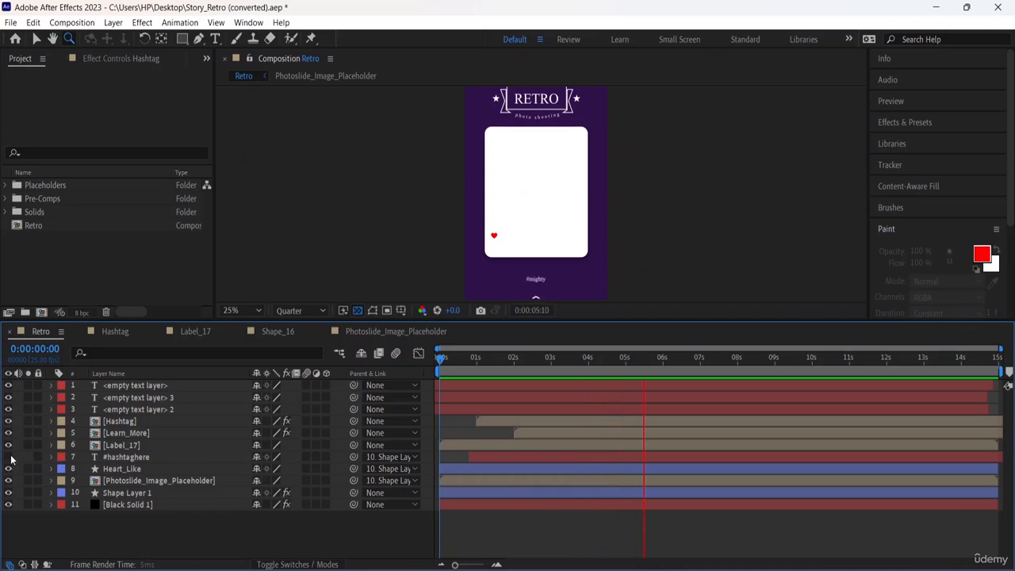
scroll(436, 219, down, 1)
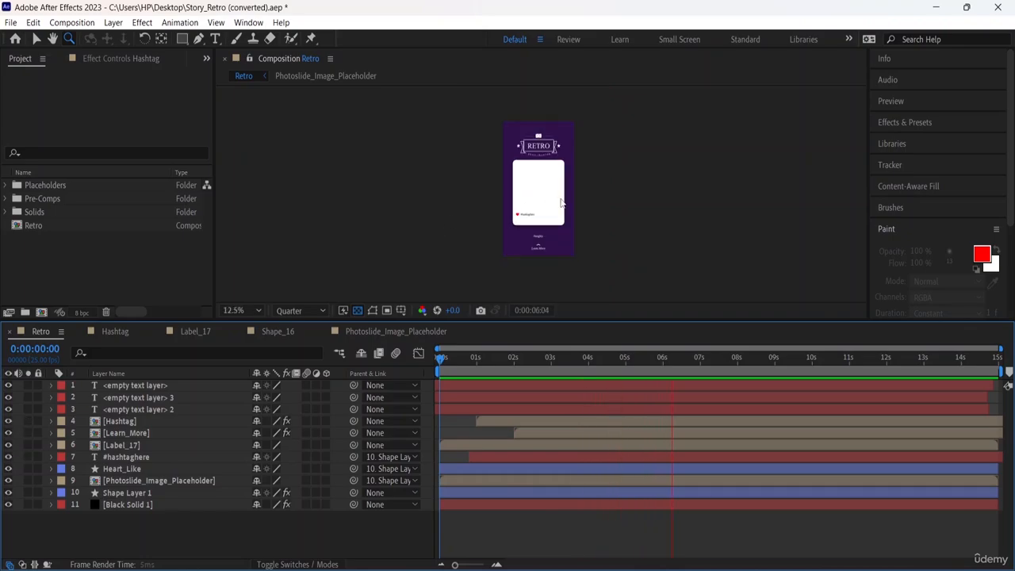
scroll(561, 203, up, 1)
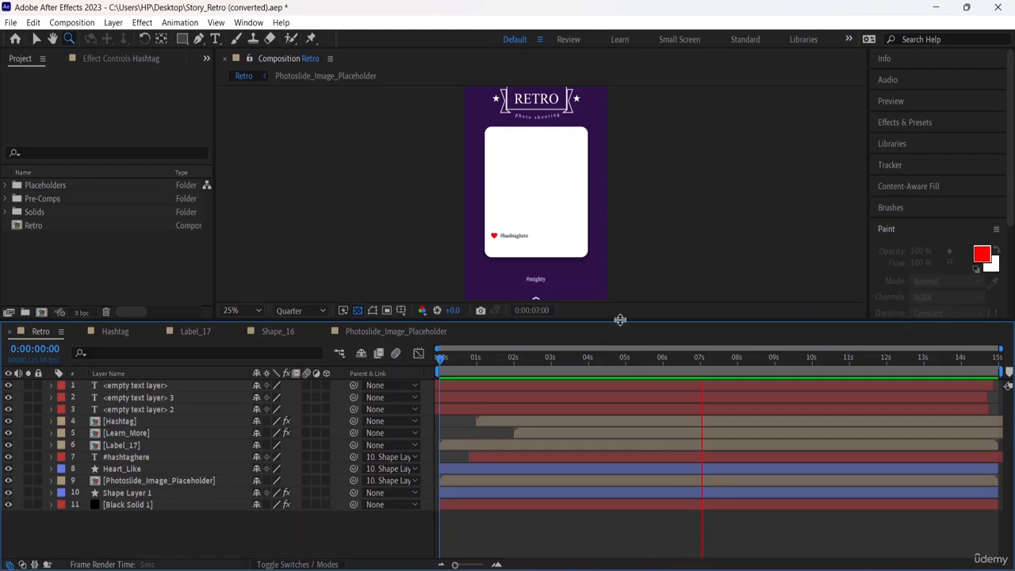
drag(619, 324, 619, 388)
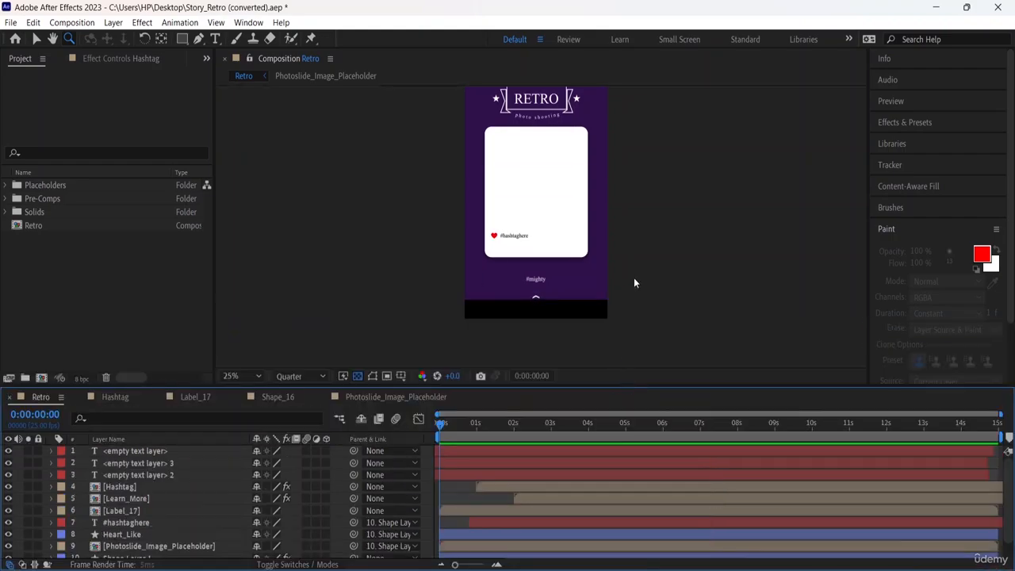
scroll(634, 279, down, 1)
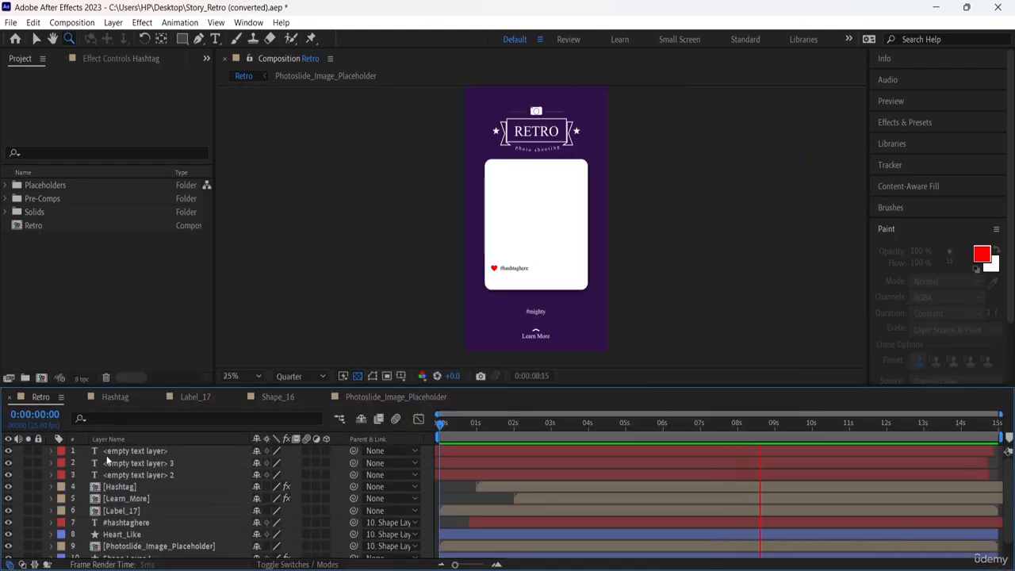
drag(531, 385, 538, 300)
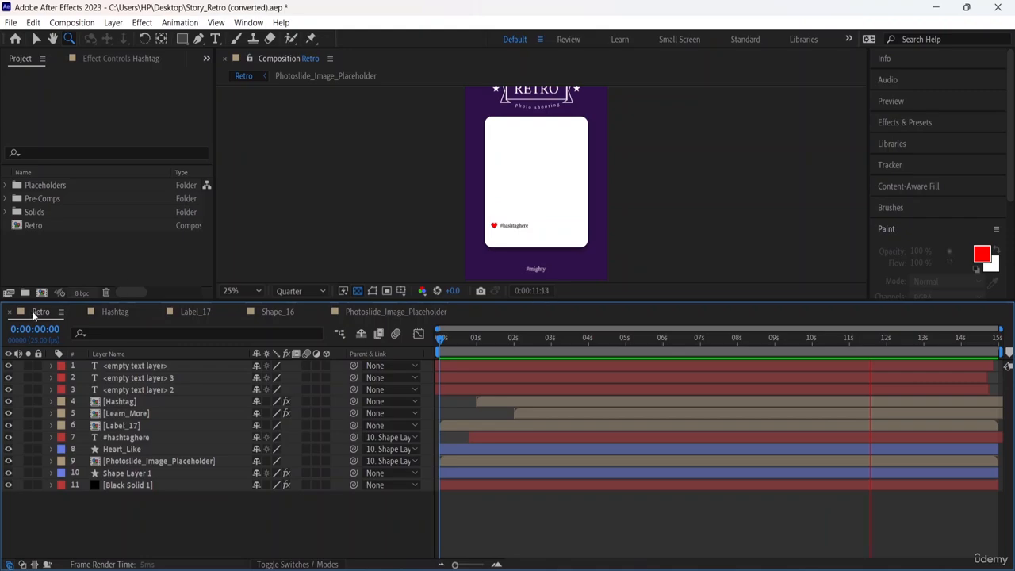
Open the Hashtag composition and examine its empty text layer, Black Solid 1 and #mighty layers.
click(122, 311)
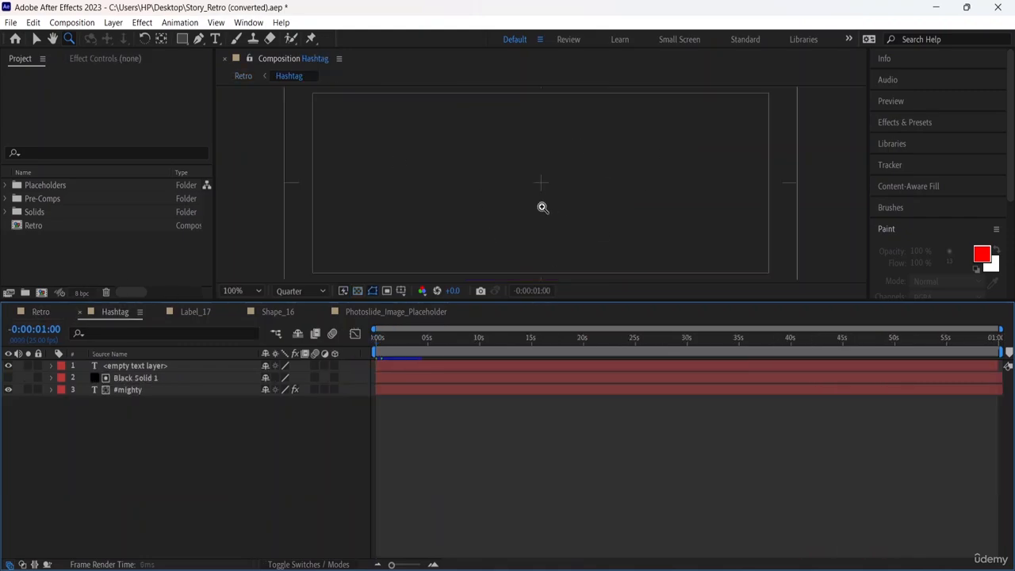
alt+click(543, 207)
click(542, 207)
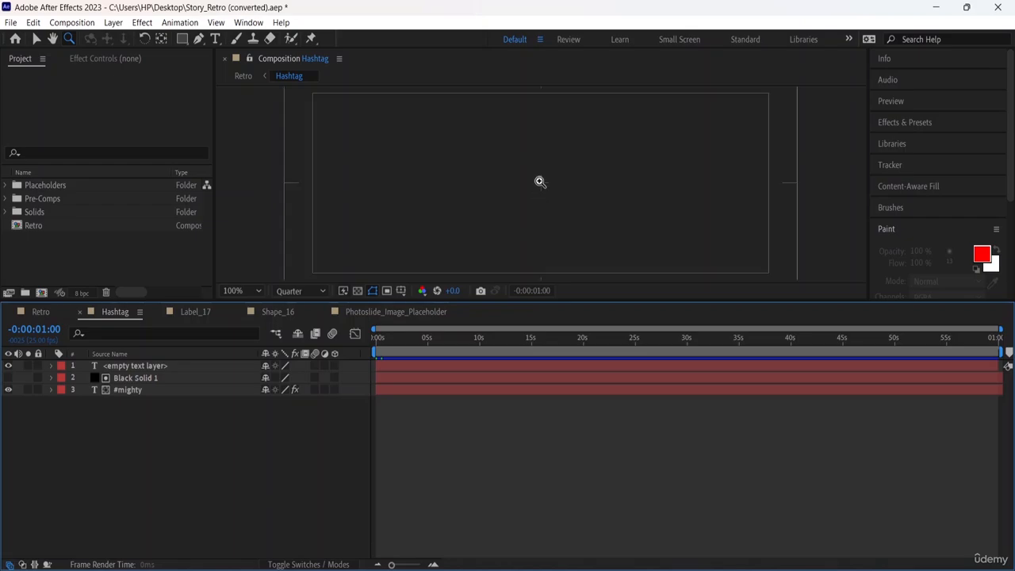
click(405, 366)
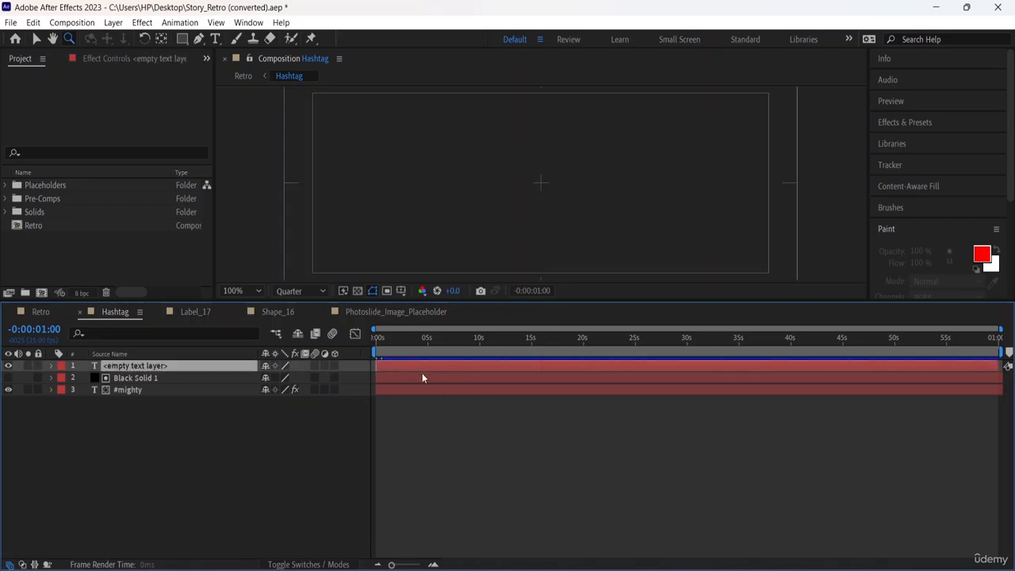
click(426, 379)
click(432, 390)
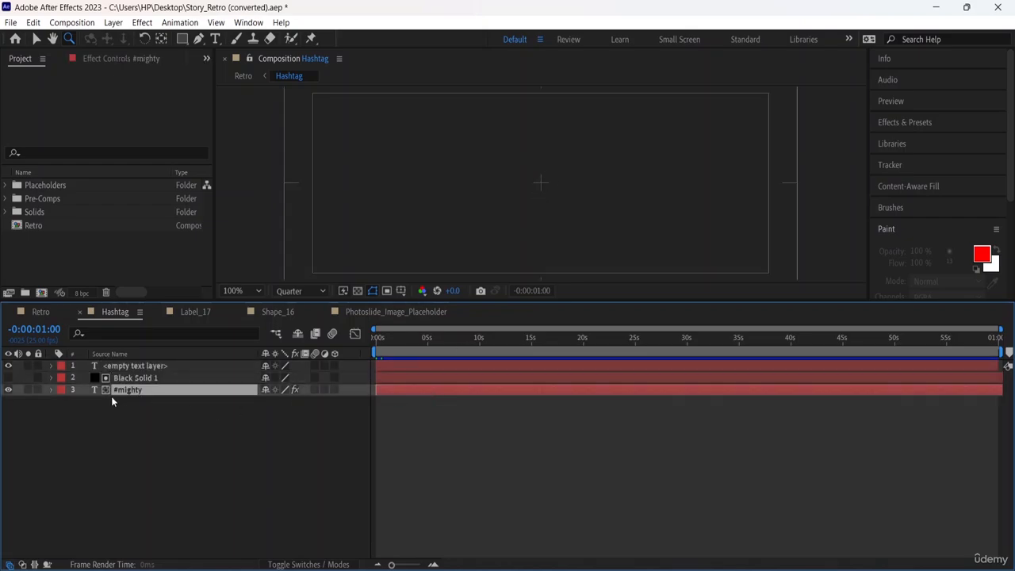
click(456, 379)
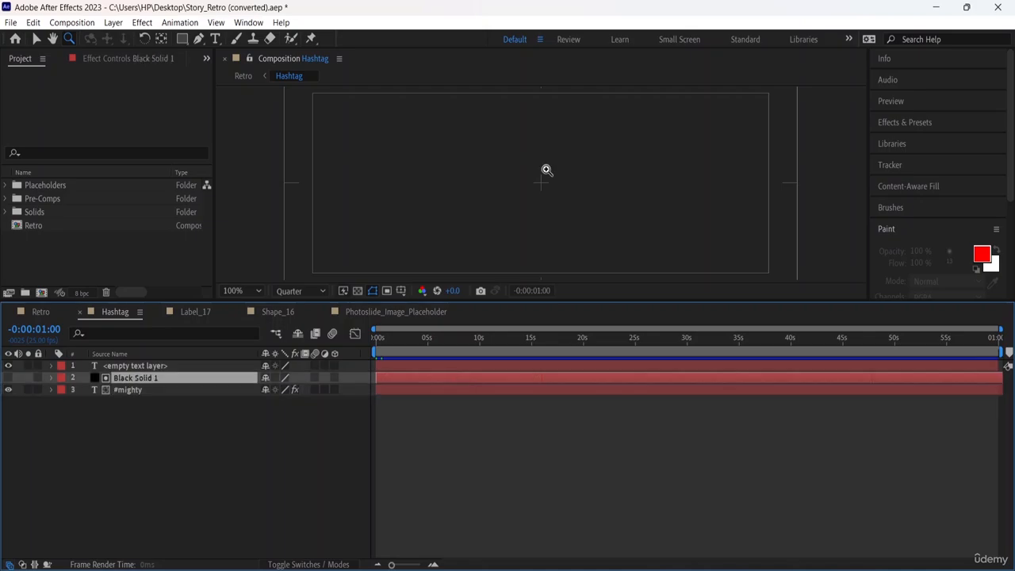
click(445, 367)
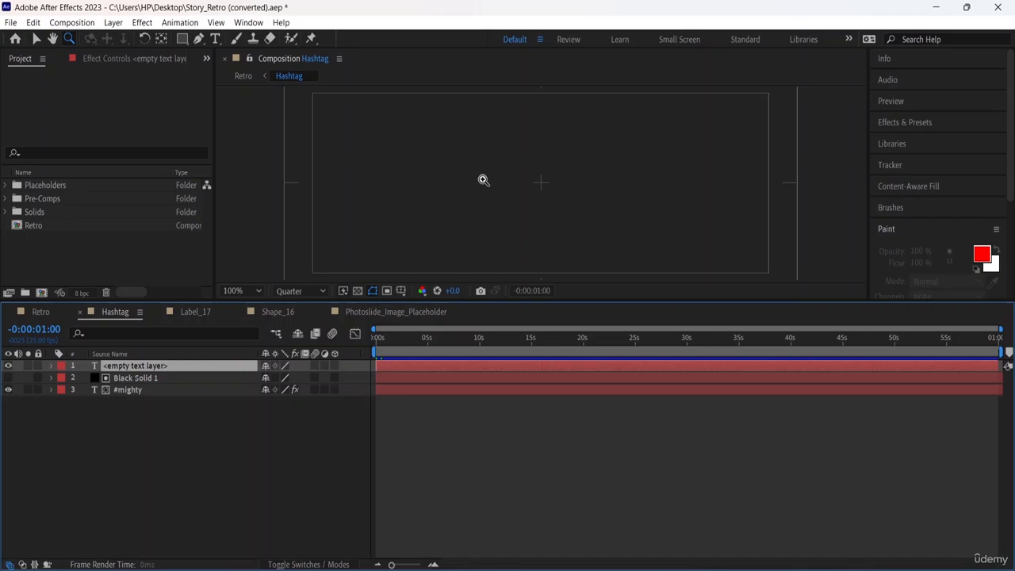
Make the Black Solid 1 layer visible in the Hashtag composition and return to the Retro composition.
click(4, 380)
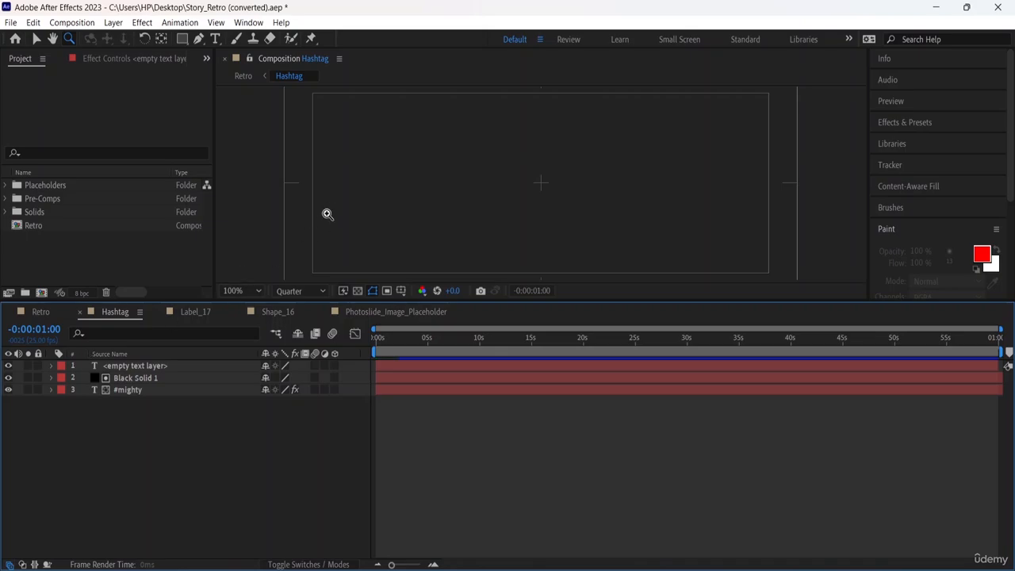
click(24, 313)
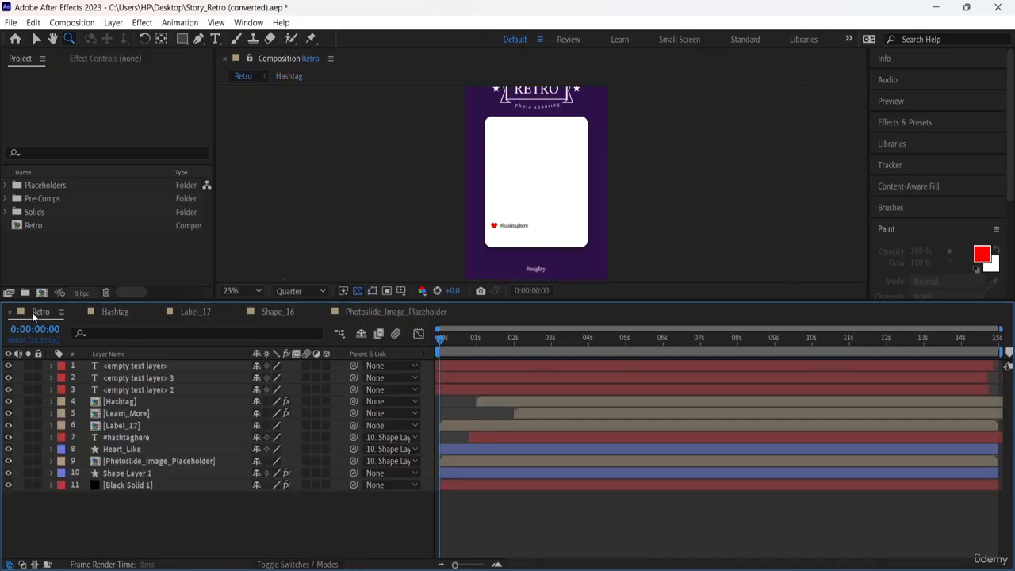
key(comma)
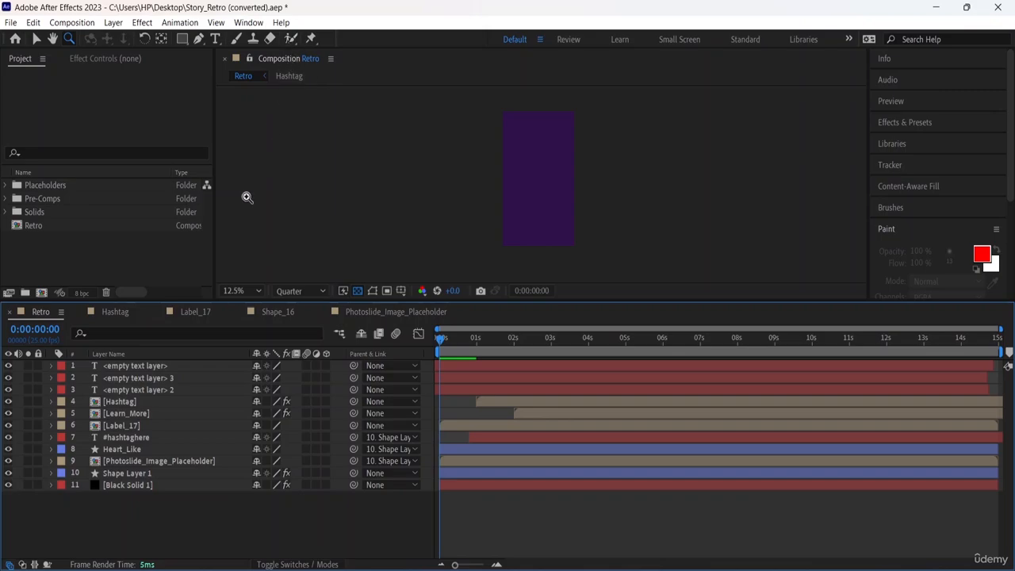
Solo and lock the <empty text layer> 3 layer to view it in isolation, and switch both off again.
click(34, 377)
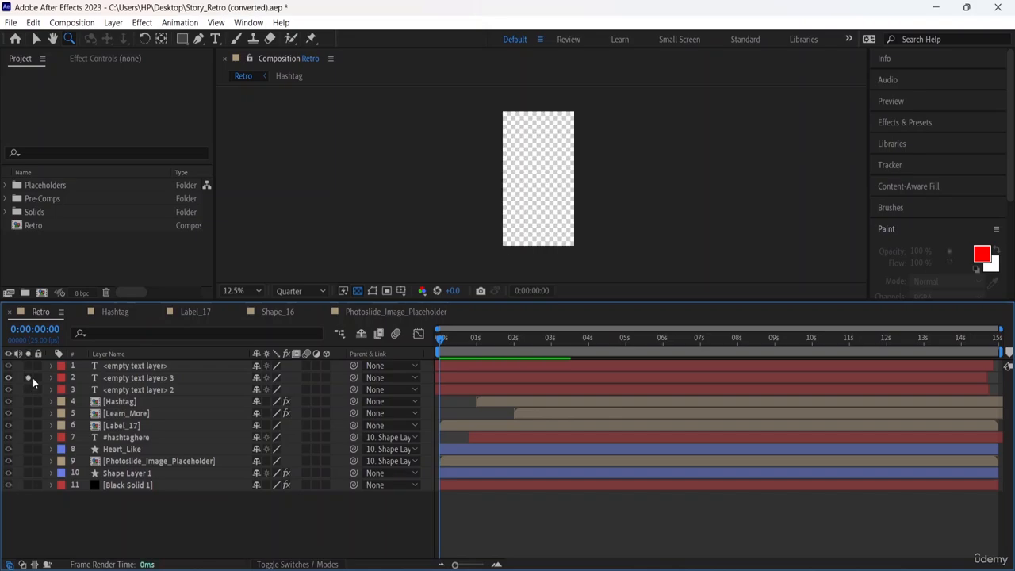
click(28, 378)
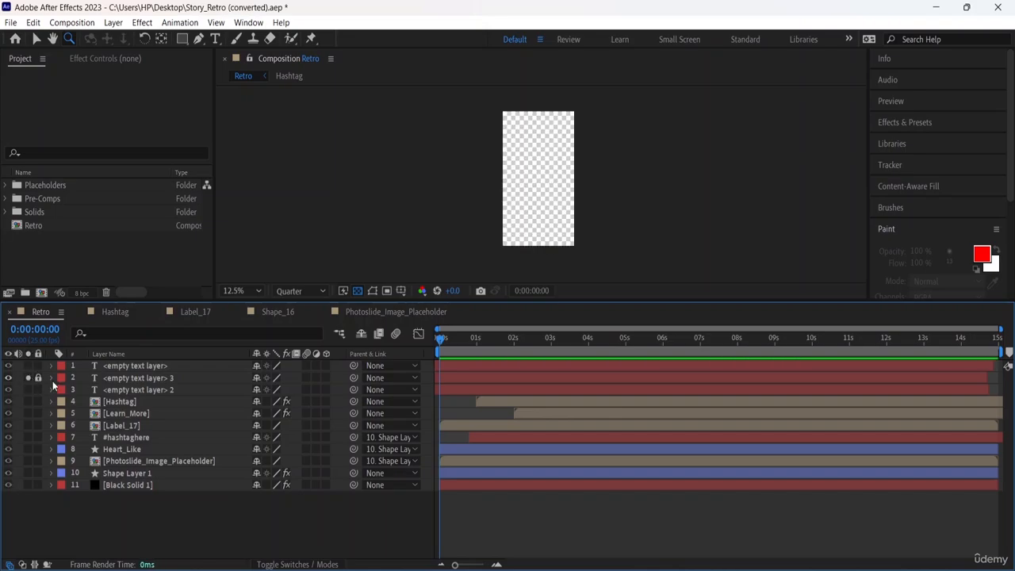
click(28, 378)
click(28, 377)
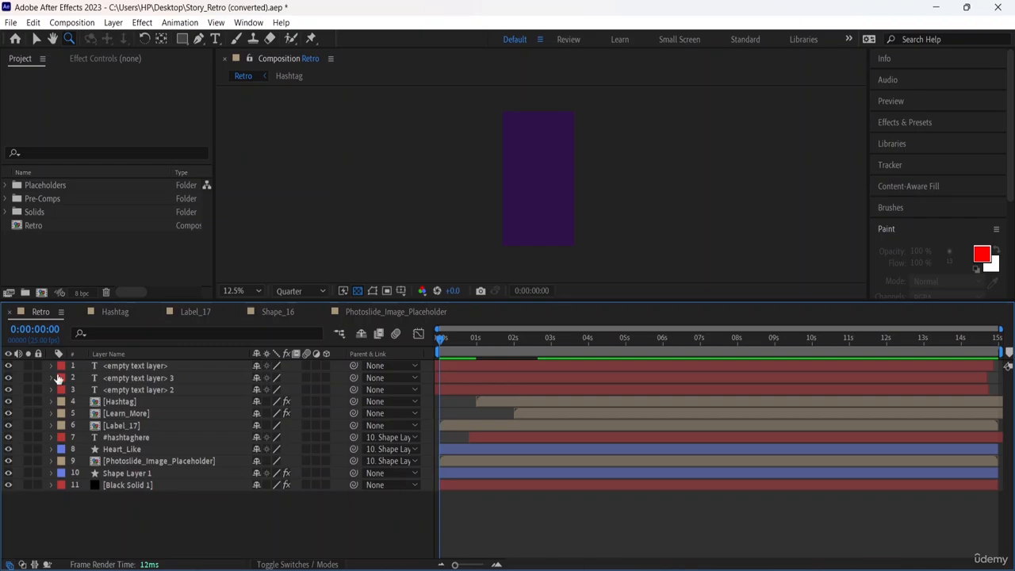
Play the Retro composition and examine the area below the photo card up close and in full view.
key(space)
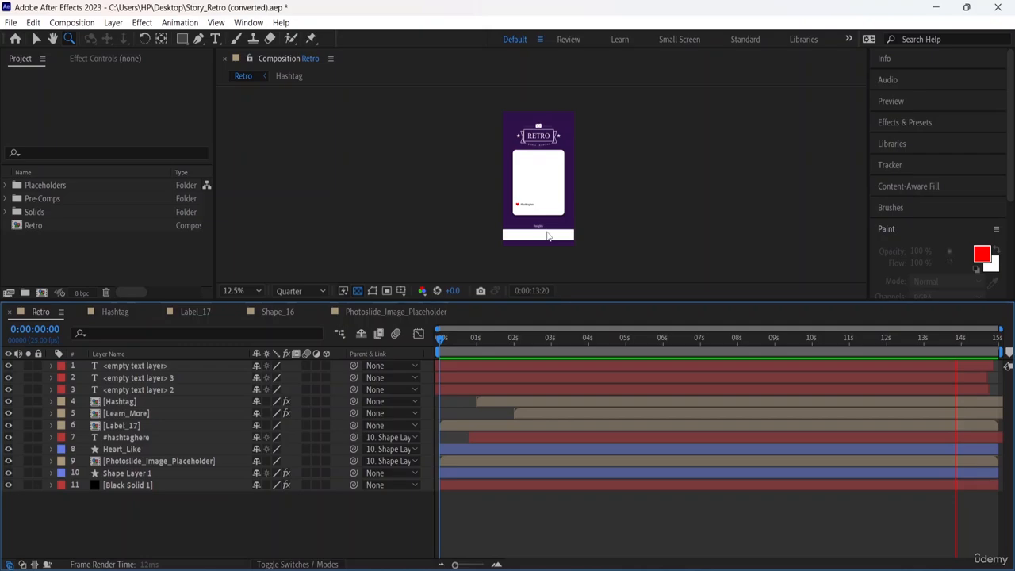
key(period)
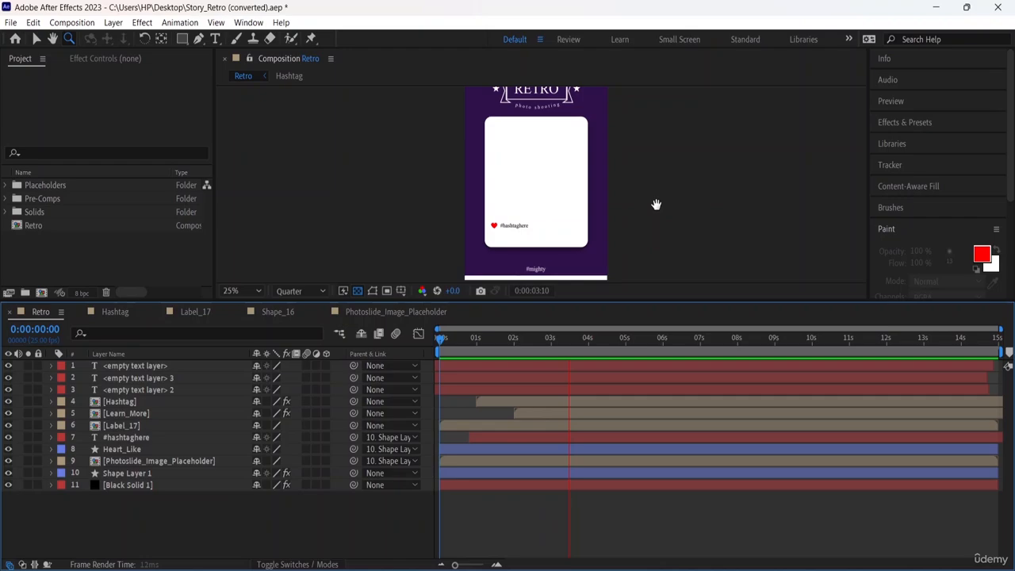
drag(657, 204, 605, 174)
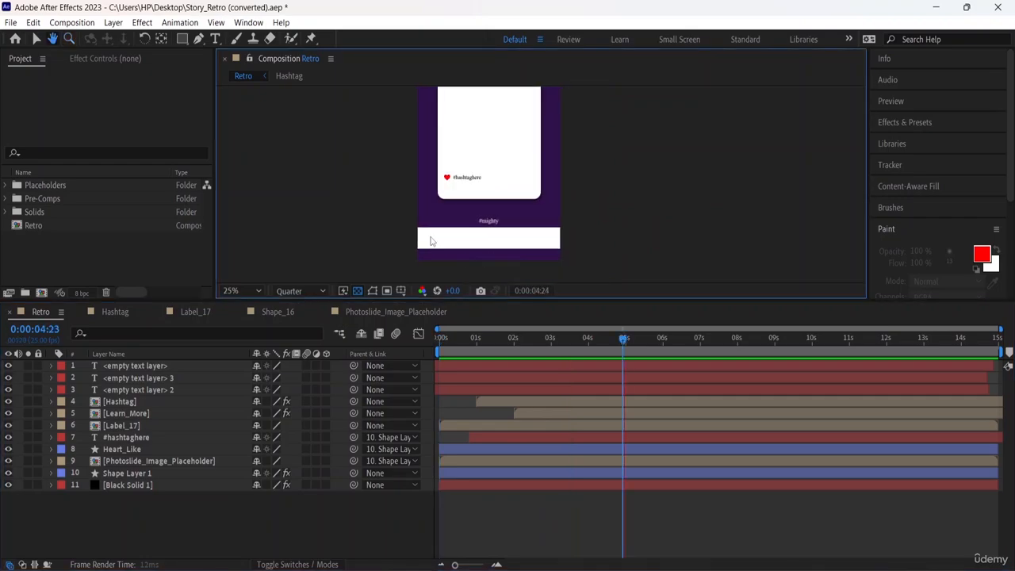
key(z)
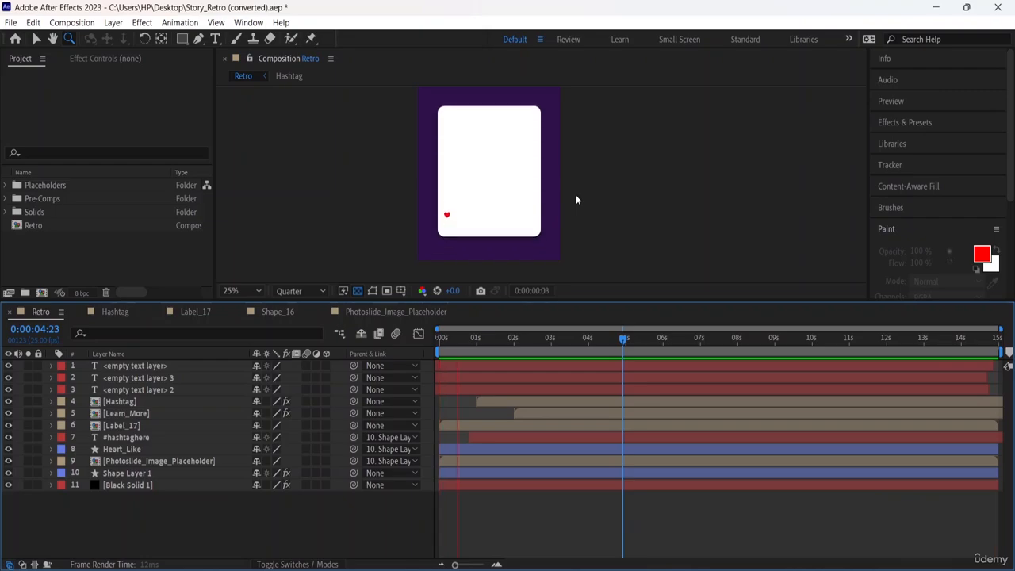
scroll(565, 185, down, 1)
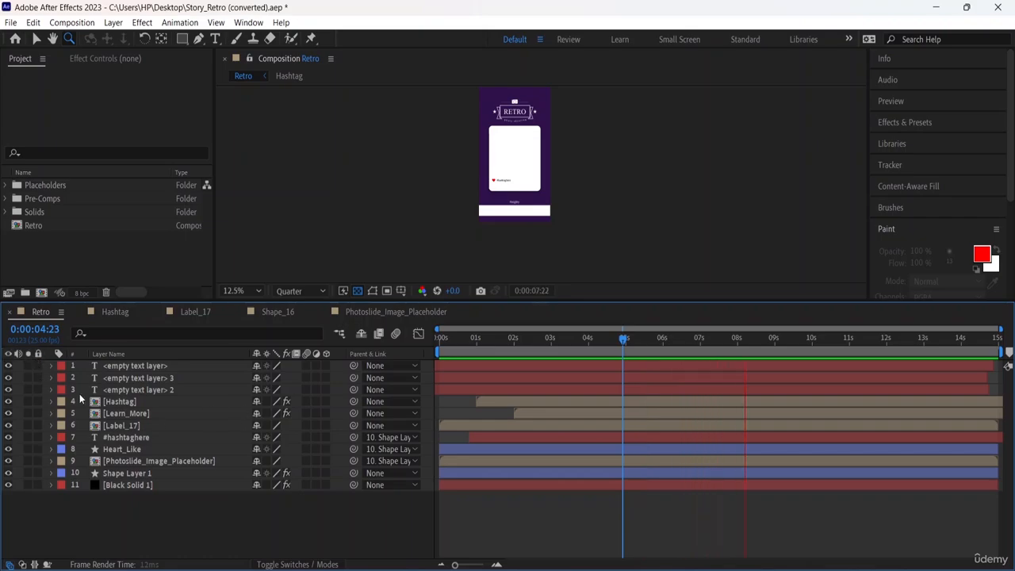
Solo <empty text layer> 2 and Black Solid 1 in turn, play the isolated solid from the start, and switch Solo off.
click(30, 390)
click(29, 389)
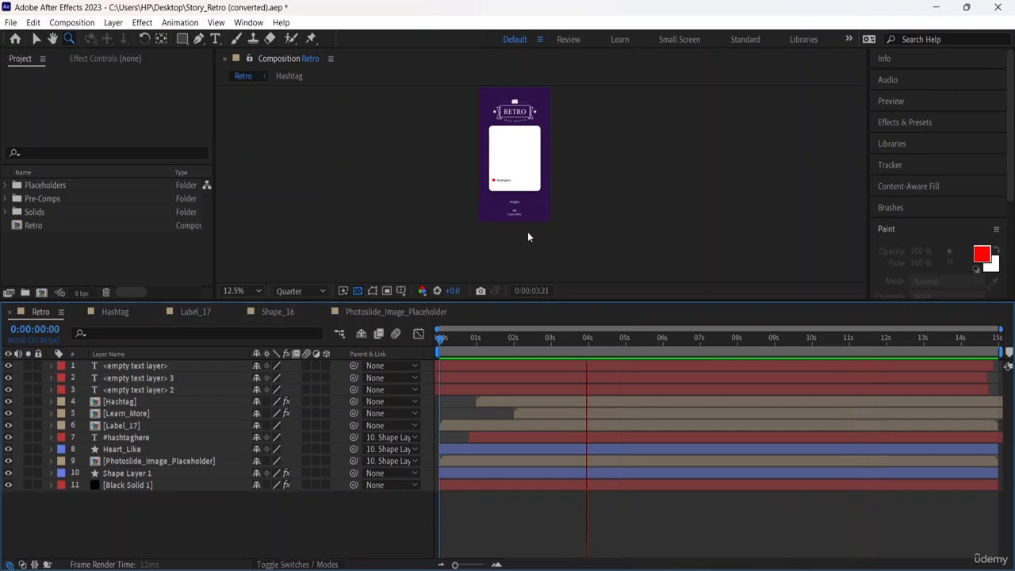
click(29, 485)
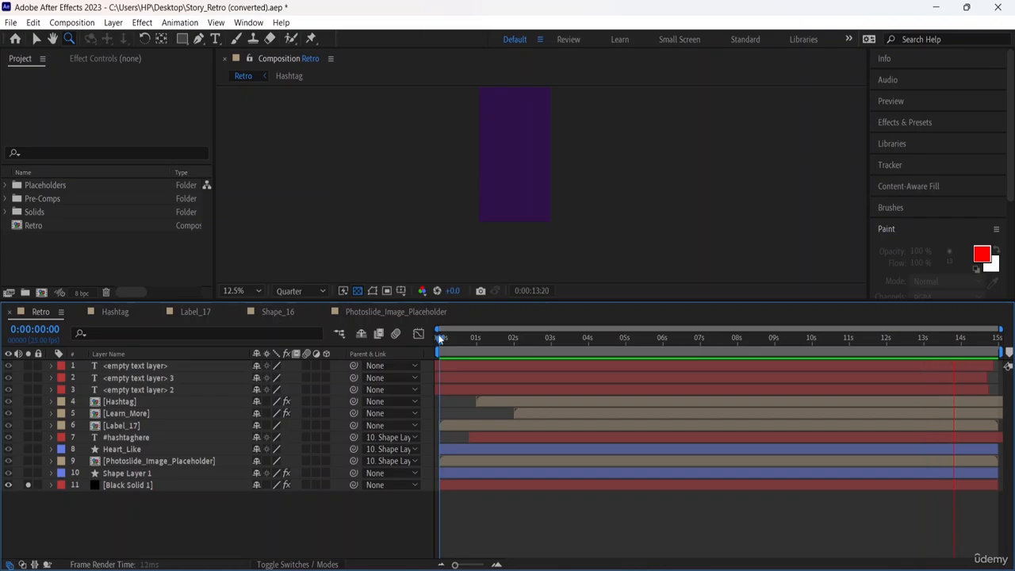
click(458, 345)
drag(454, 339, 430, 337)
key(space)
click(29, 484)
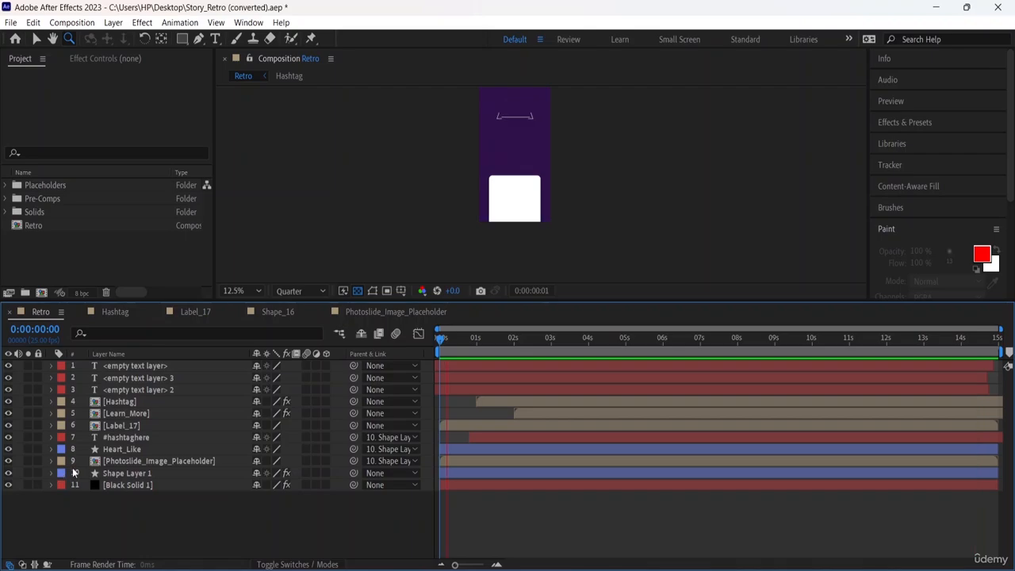
Open the label colour choices of the first text layer, dismiss them, and highlight Heart_Like and Shape Layer 1 in turn.
click(61, 366)
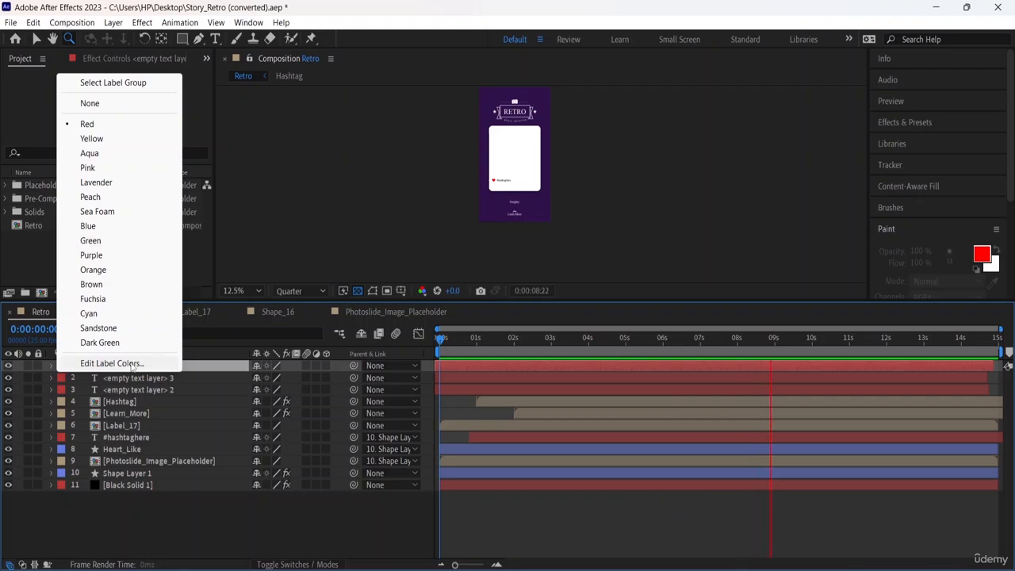
click(483, 448)
click(483, 449)
click(486, 472)
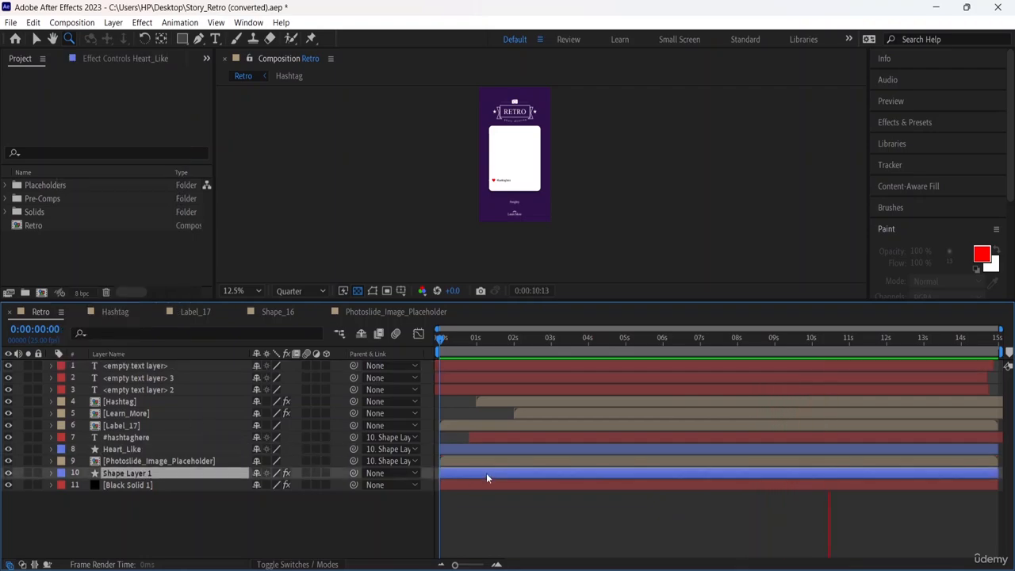
click(128, 450)
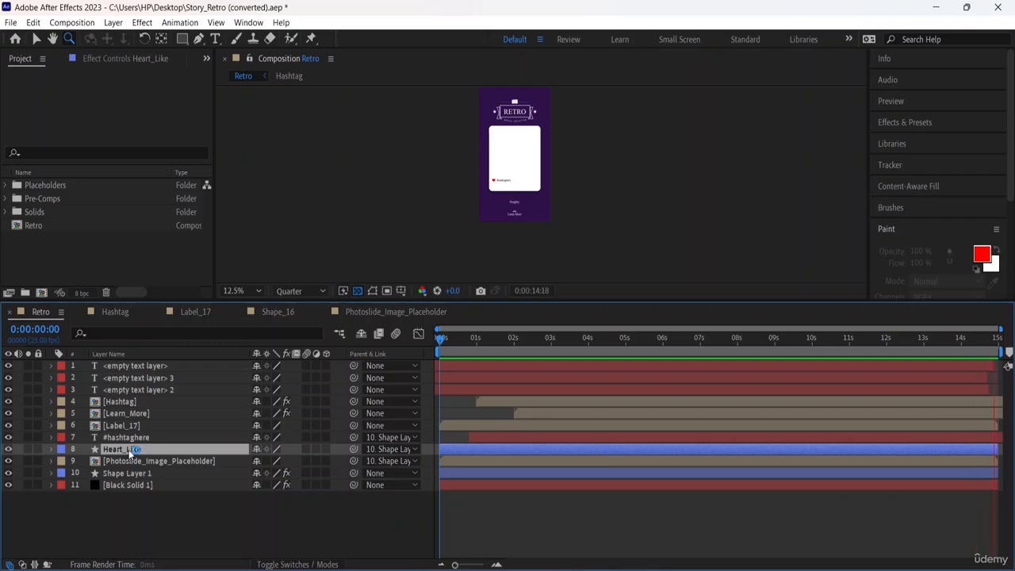
key(ctrl+shift+a)
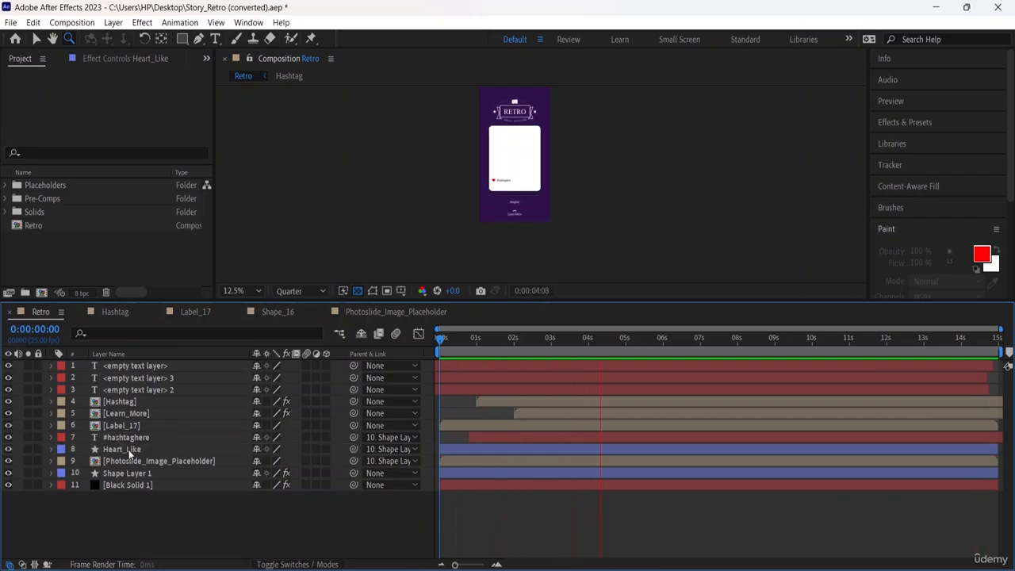
Rename the topmost <empty text layer> as 1st.
click(139, 391)
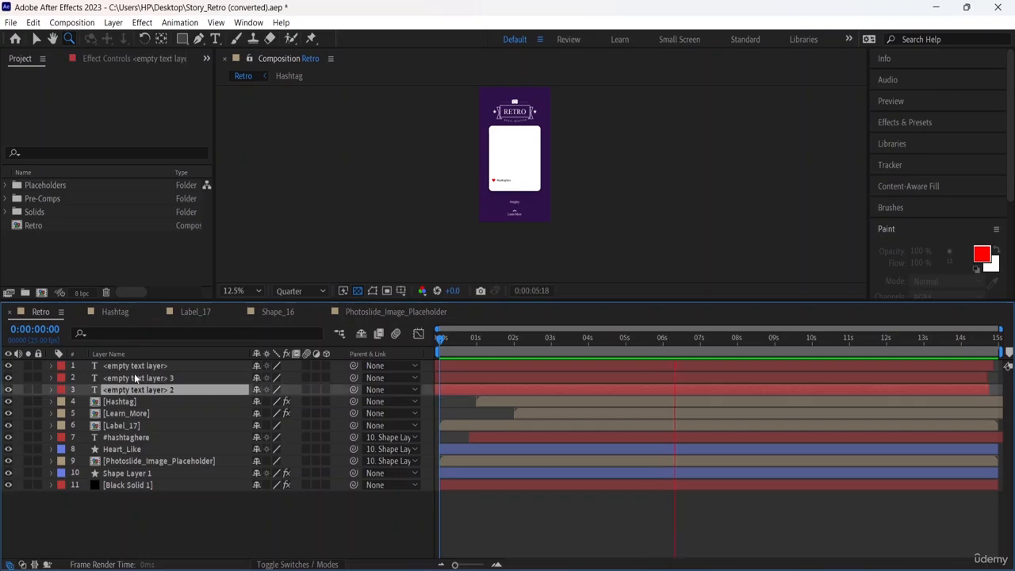
click(134, 374)
click(150, 367)
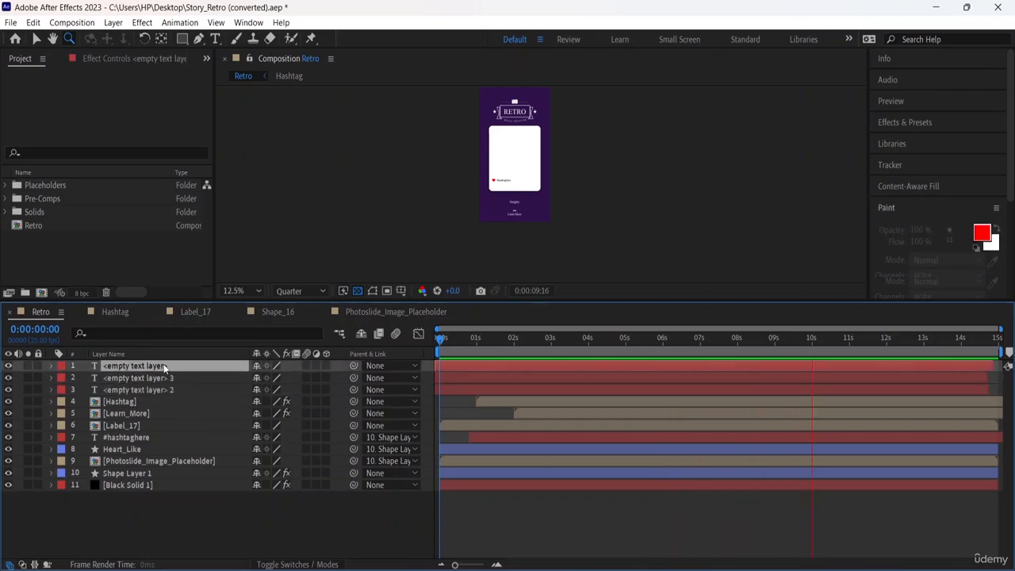
right_click(165, 368)
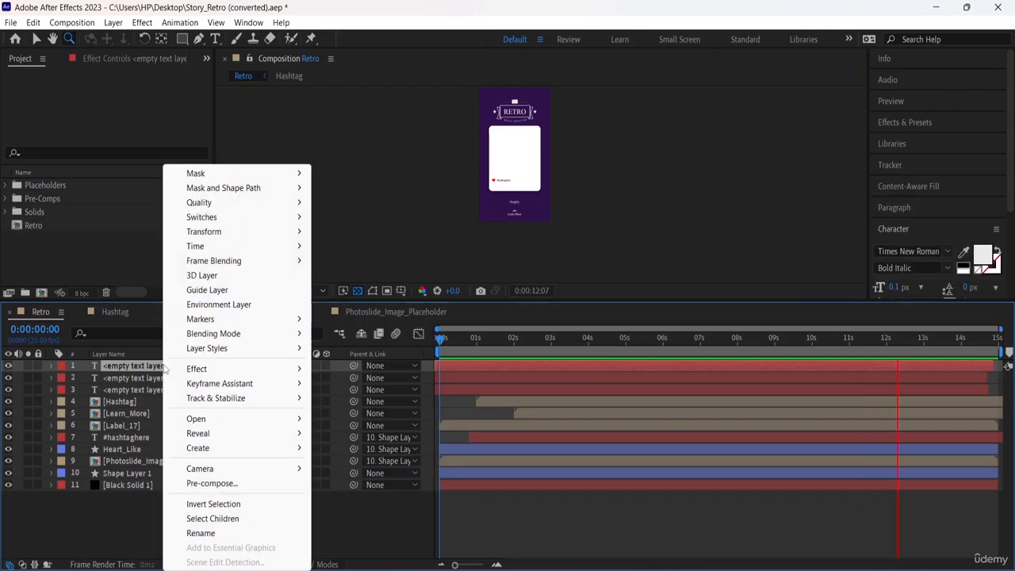
click(98, 512)
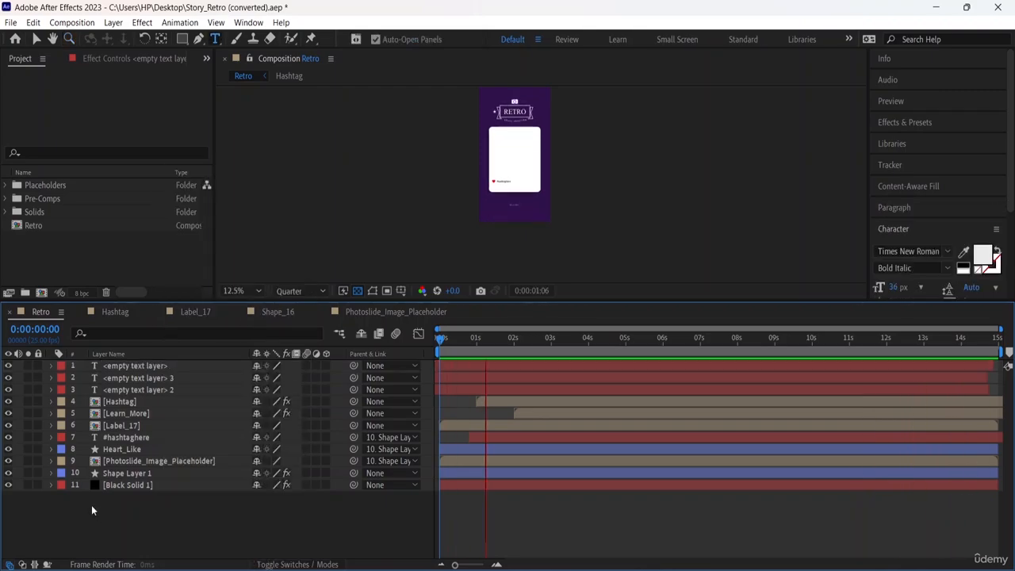
right_click(153, 366)
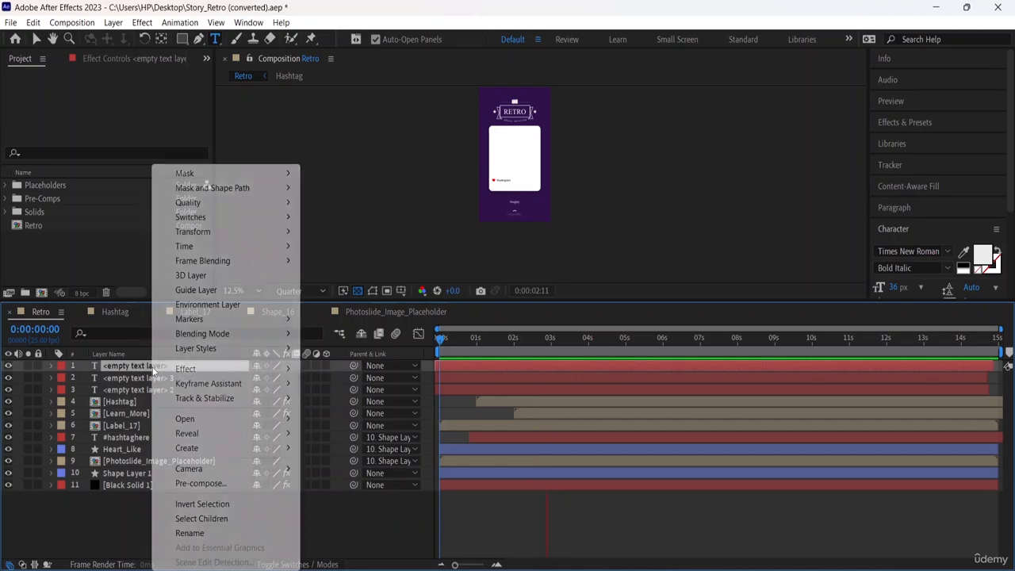
click(189, 533)
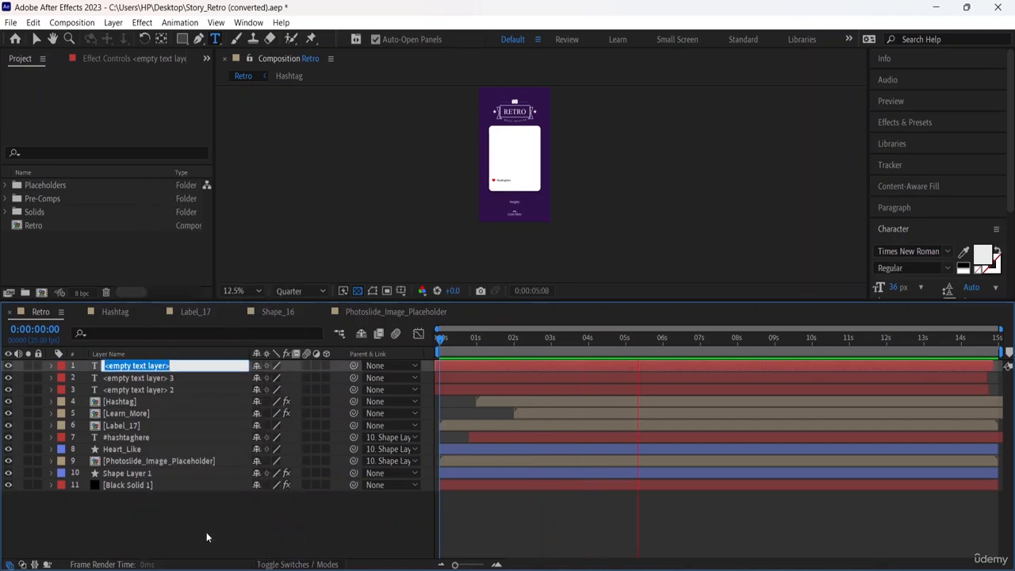
text(1st)
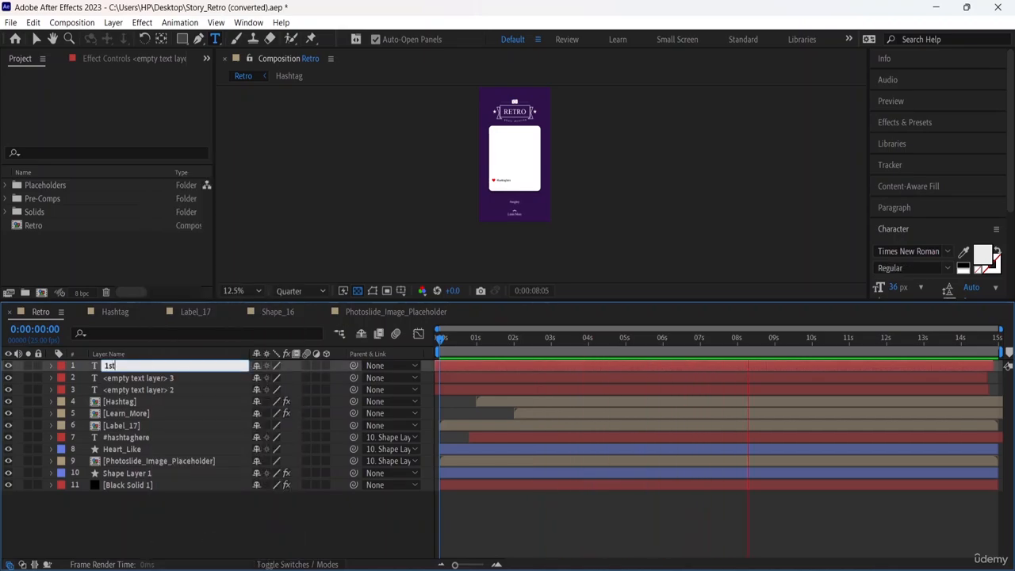
key(Return)
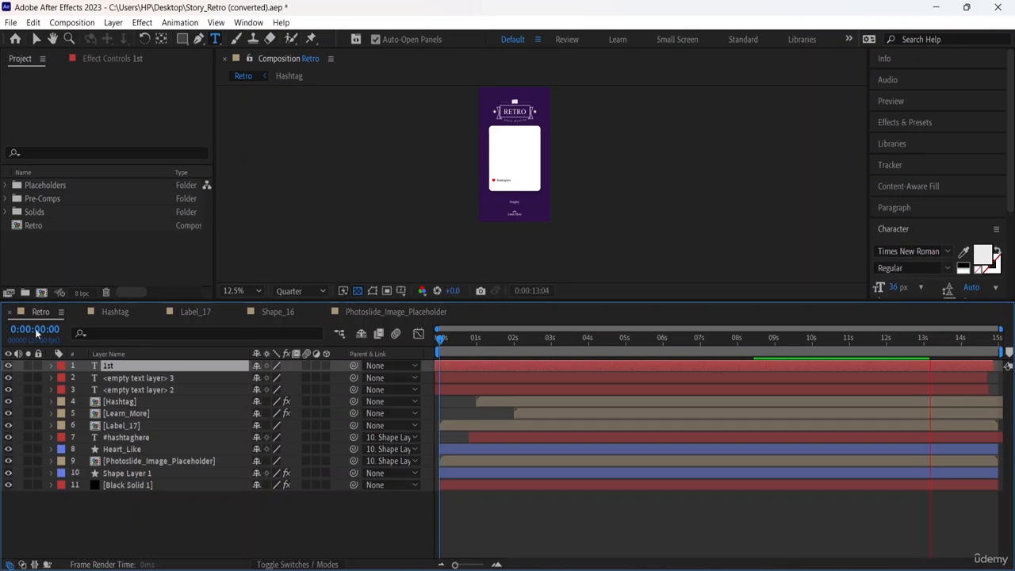
Mark the 1st layer as shy and select the layers below it in turn, down to Hashtag.
click(257, 366)
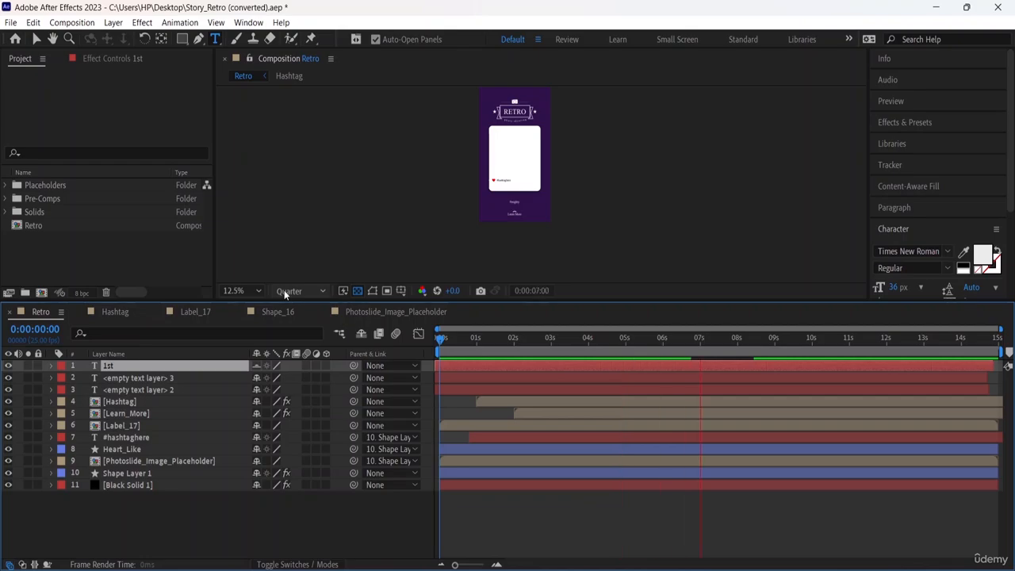
click(142, 315)
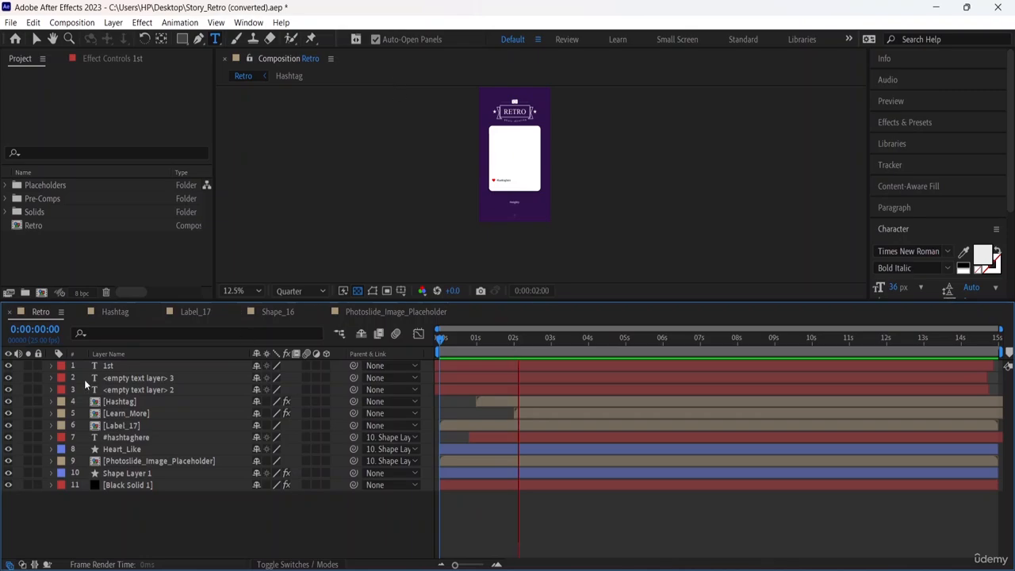
click(138, 381)
click(151, 387)
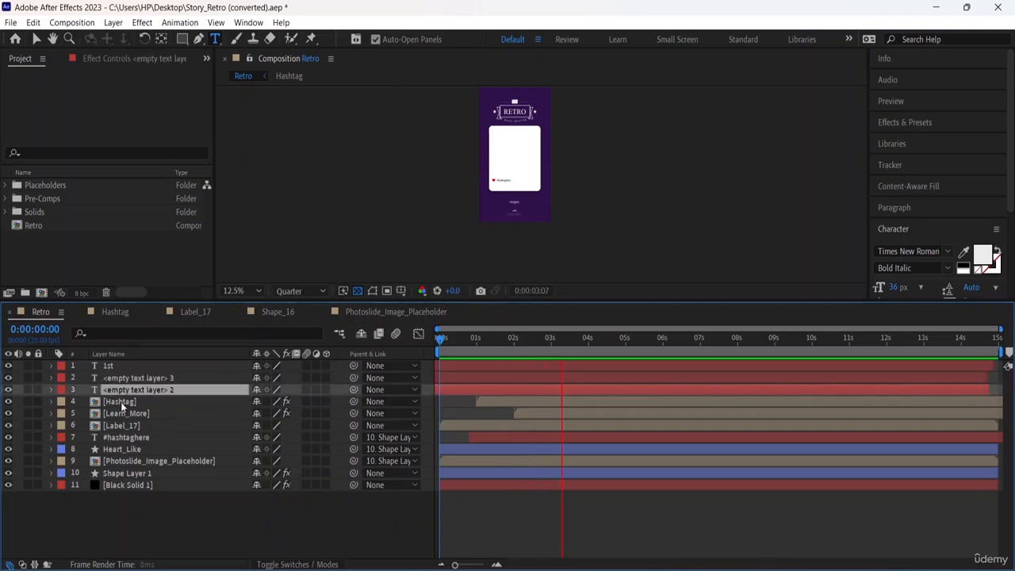
click(142, 401)
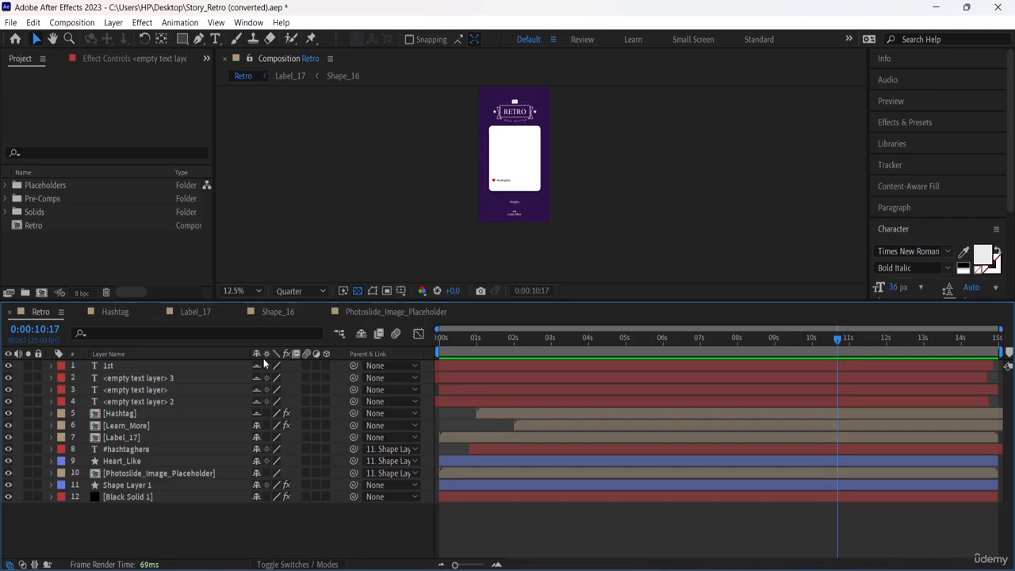
Turn on Collapse Transformations for Label_17 and Photoslide_Image_Placeholder, and set the 1st layer's quality to Best.
click(274, 438)
click(275, 473)
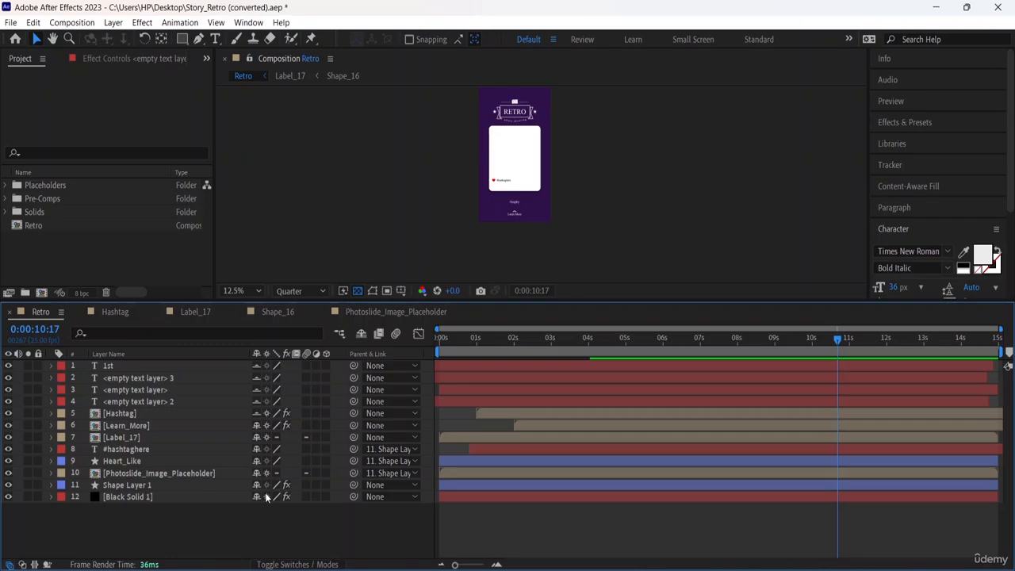
click(277, 366)
Play the Retro composition from the start and examine the RETRO title and the card's rounded corners up close.
drag(839, 338, 421, 334)
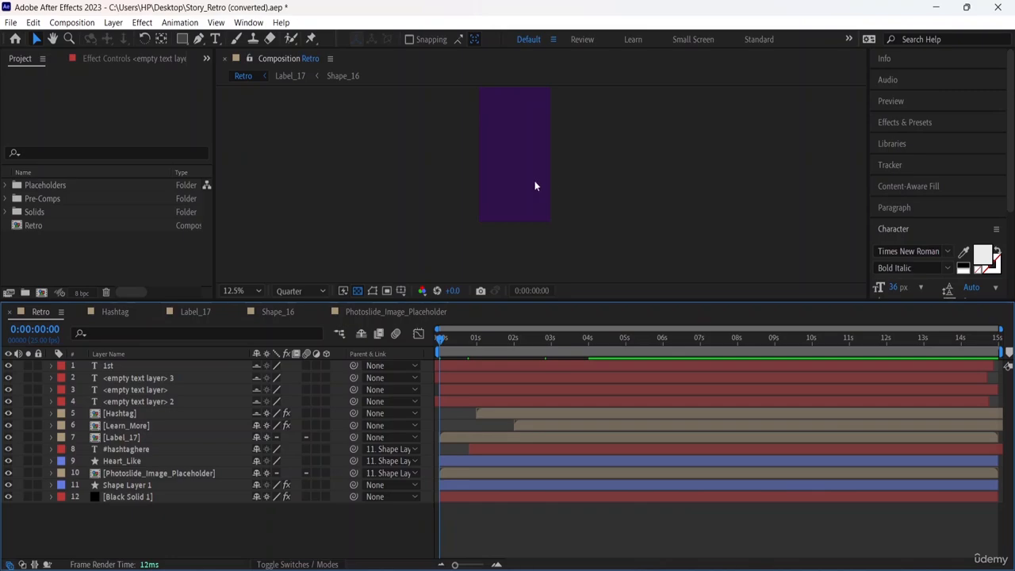
scroll(539, 182, up, 3)
drag(597, 172, 636, 242)
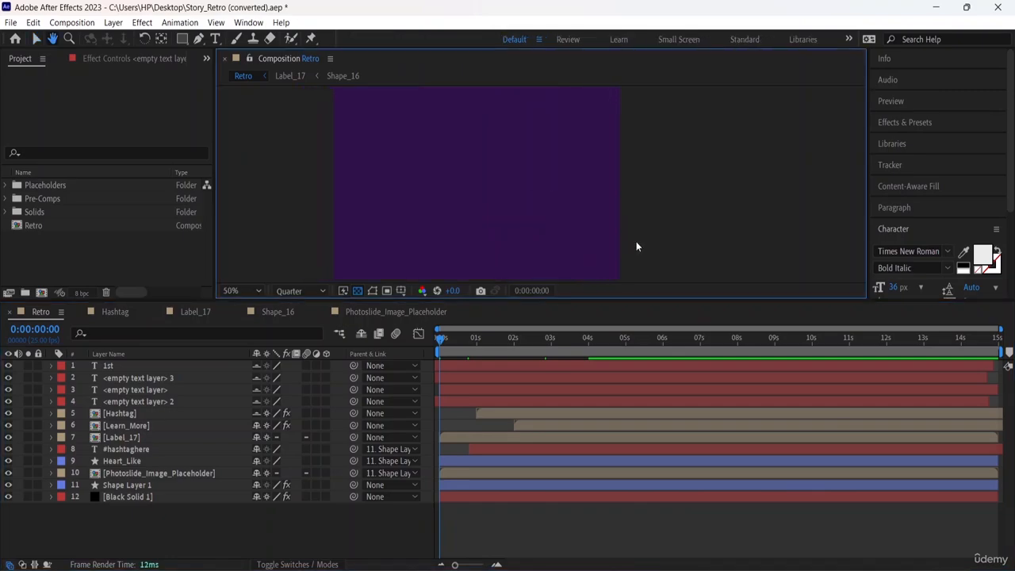
key(space)
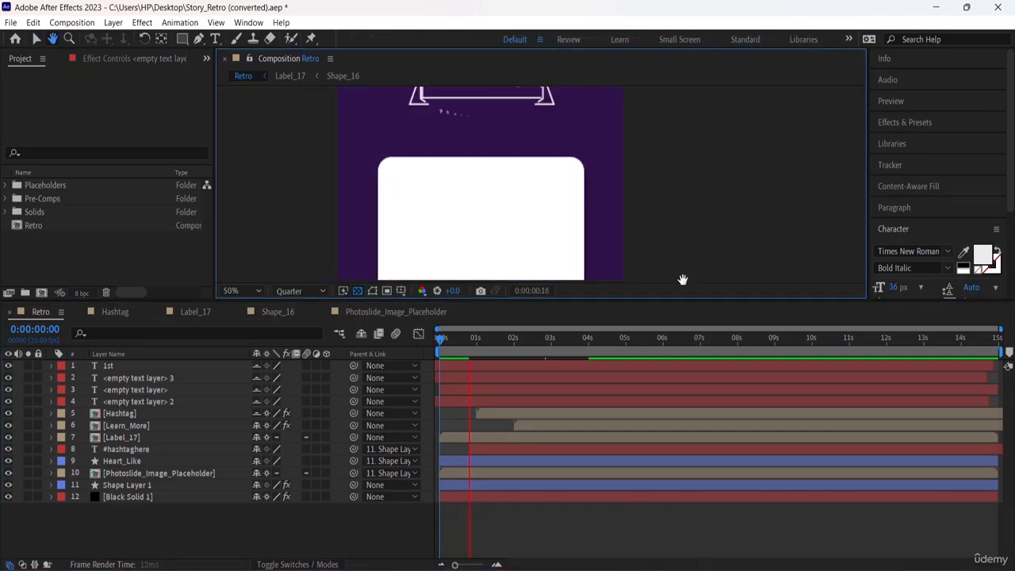
drag(683, 280, 683, 345)
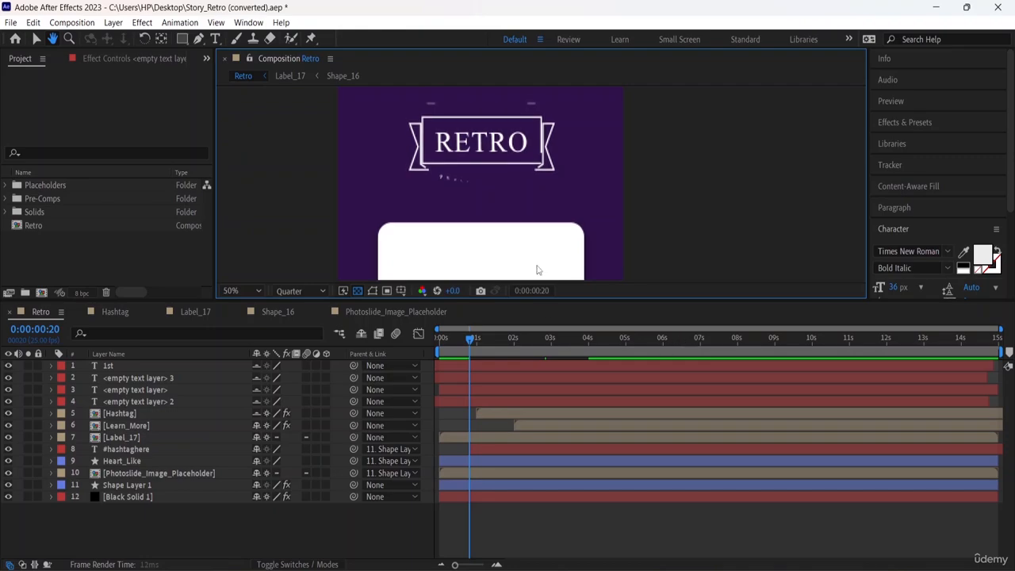
key(space)
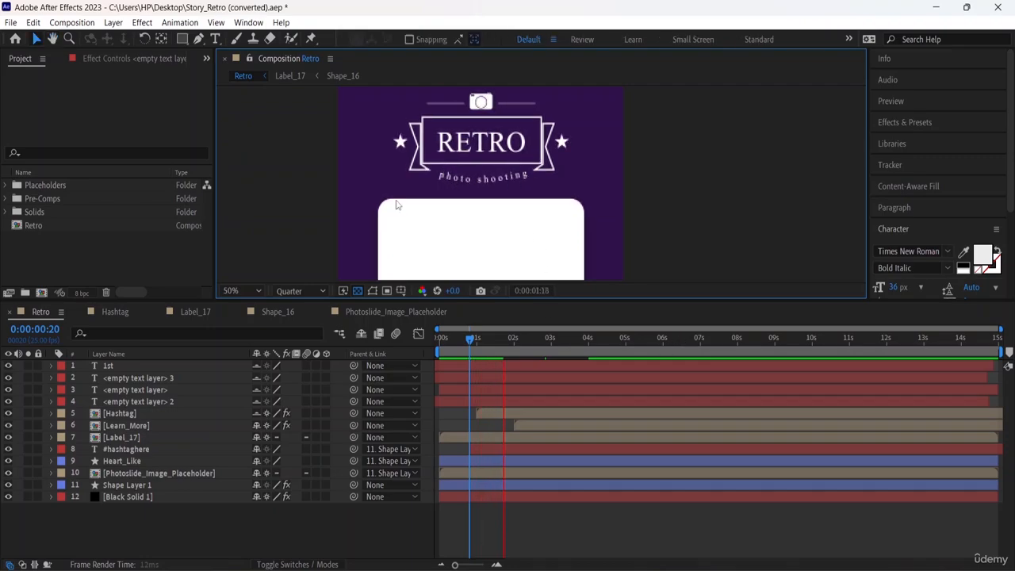
Lower the text, shape and solid layers to Draft quality and switch the sampling quality of Hashtag and Learn_More.
click(275, 367)
click(276, 379)
click(277, 391)
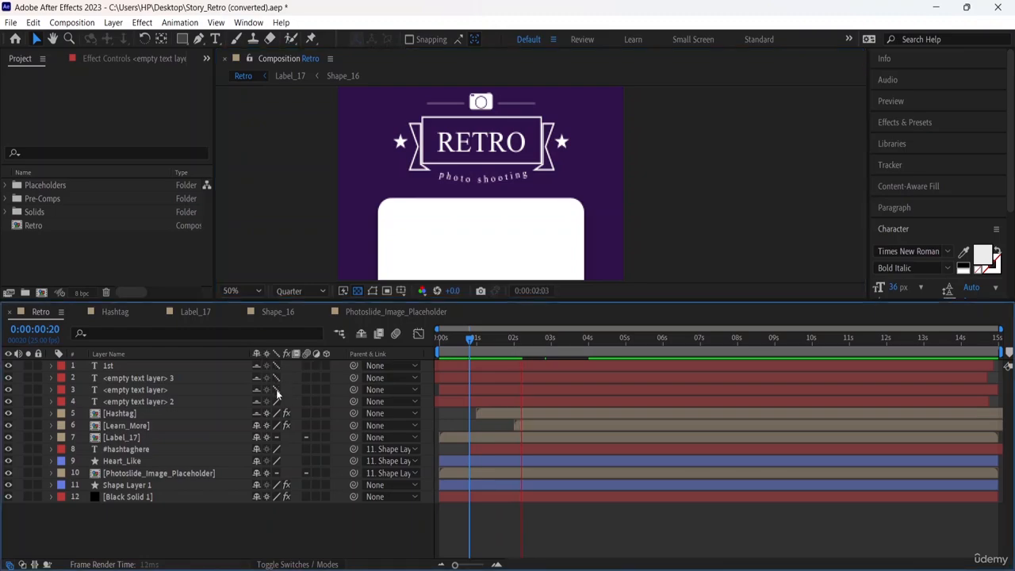
click(277, 413)
click(277, 425)
click(277, 450)
click(276, 461)
click(278, 484)
click(278, 498)
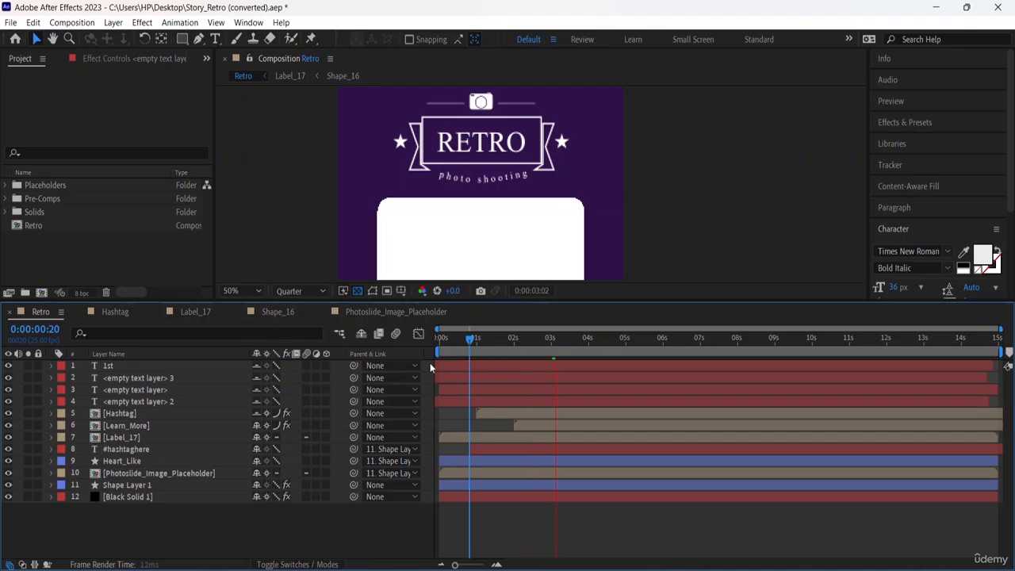
Play the composition from the start with the lowered layer quality and examine the title and the photo card.
key(space)
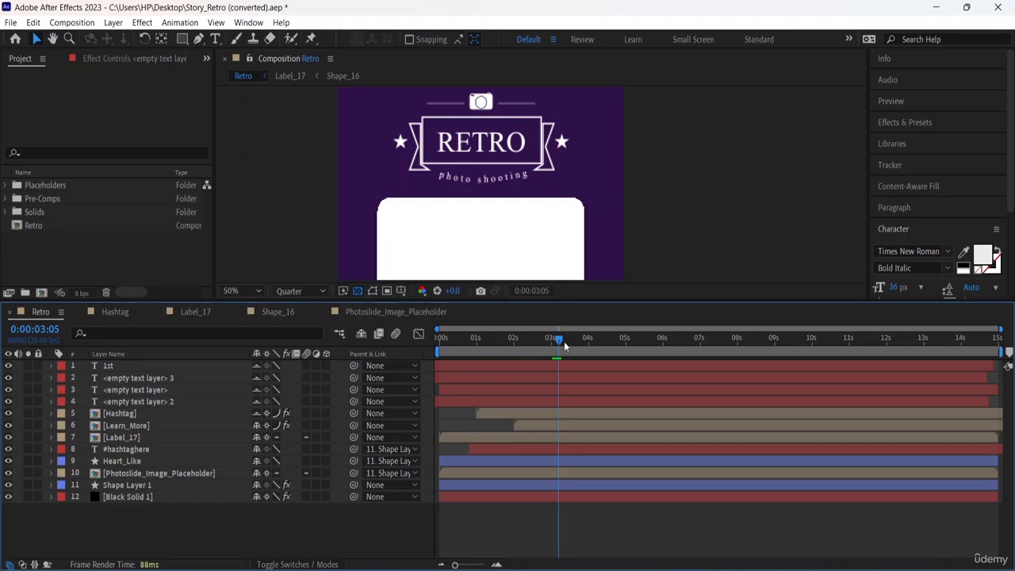
drag(565, 346, 412, 339)
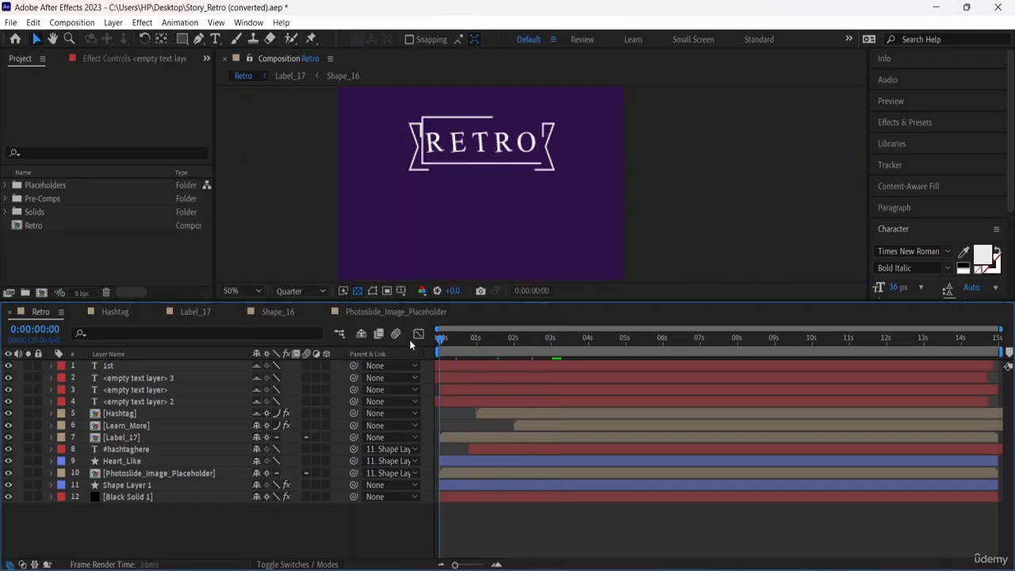
key(space)
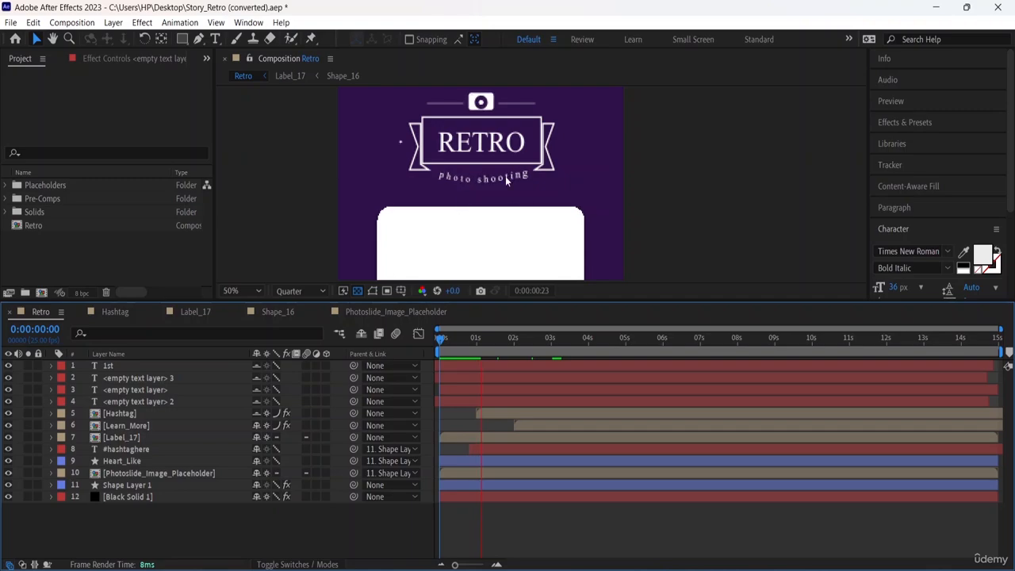
key(comma)
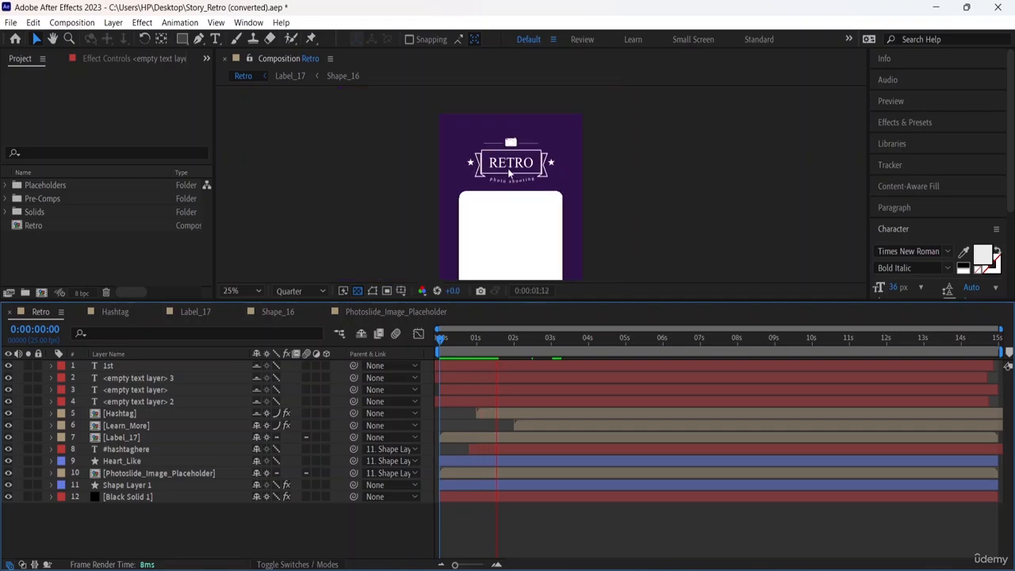
key(space)
drag(600, 205, 596, 132)
key(space)
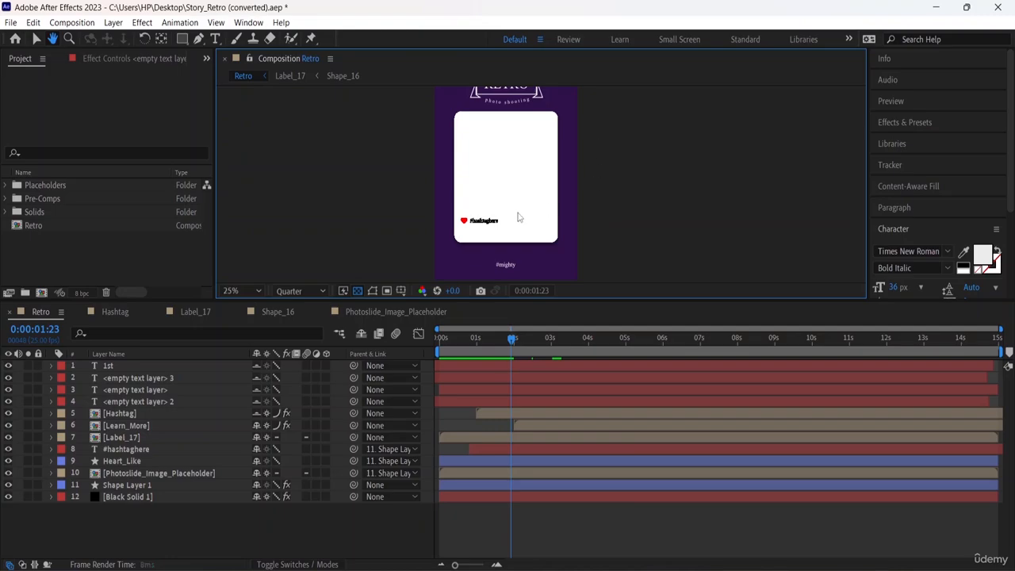
Examine the edges of the heart and #hashtaghere text up close, followed by those of the RETRO title area, during playback.
key(v)
key(period)
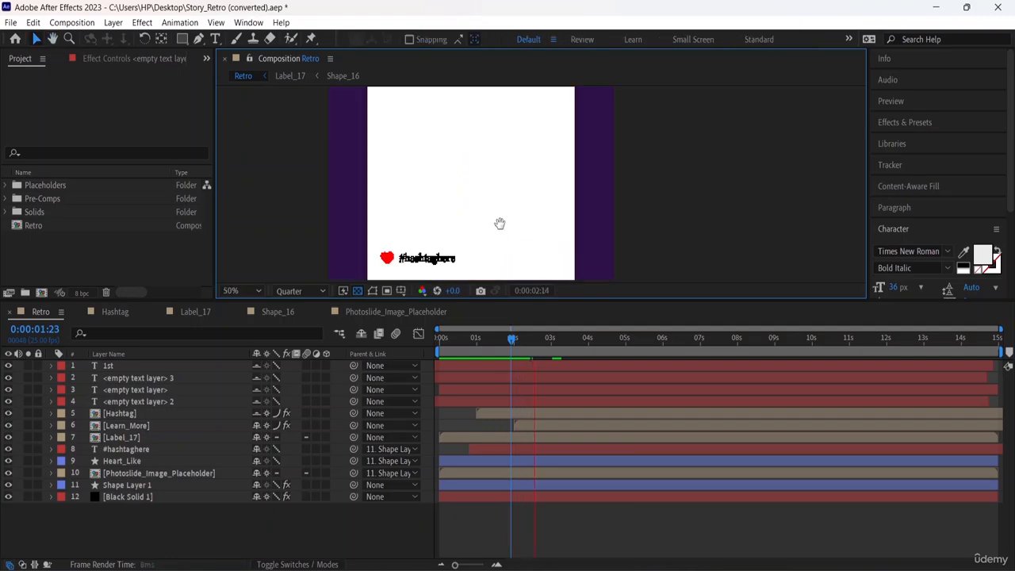
key(space)
drag(500, 223, 448, 229)
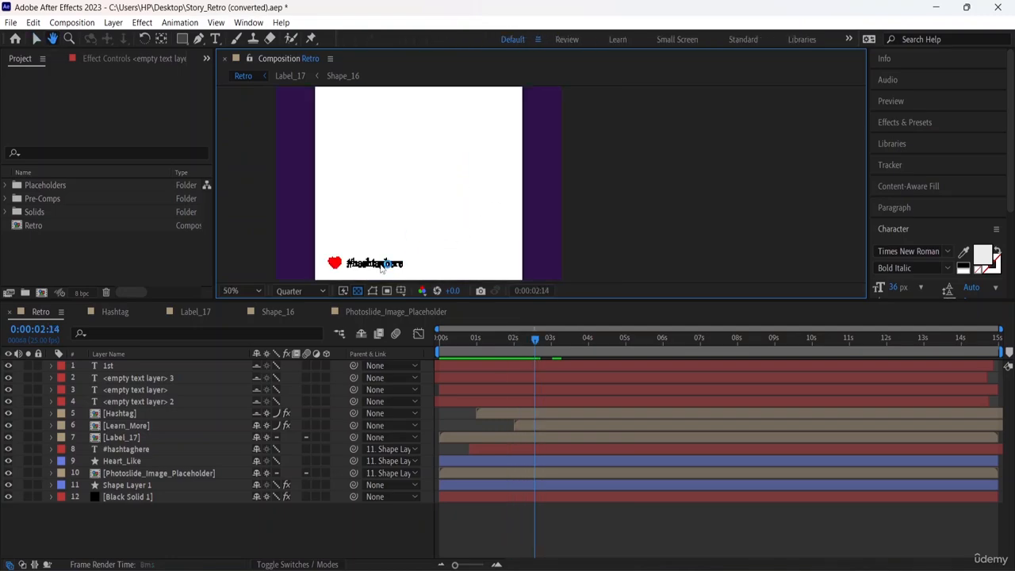
key(space)
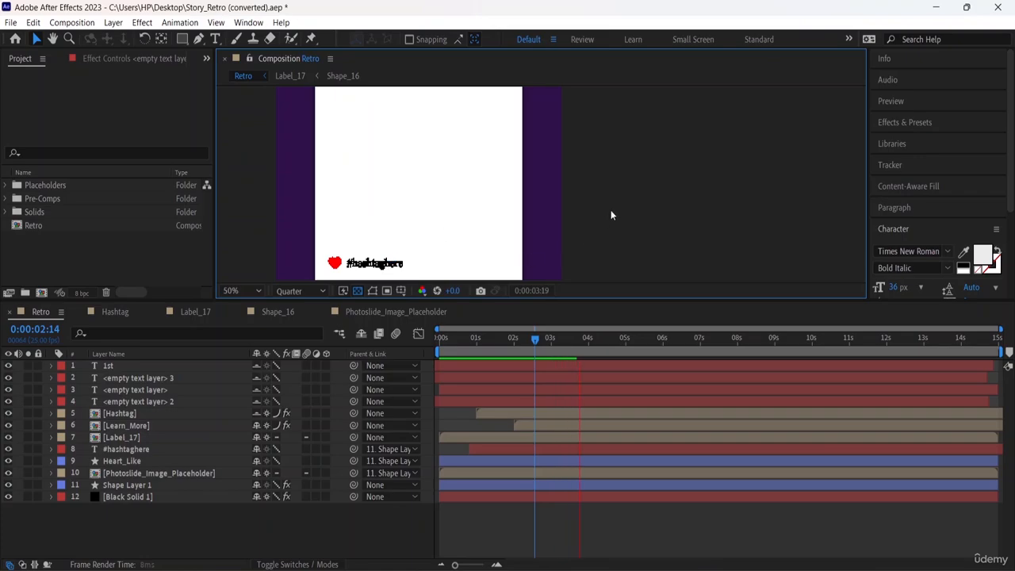
drag(612, 212, 672, 348)
key(space)
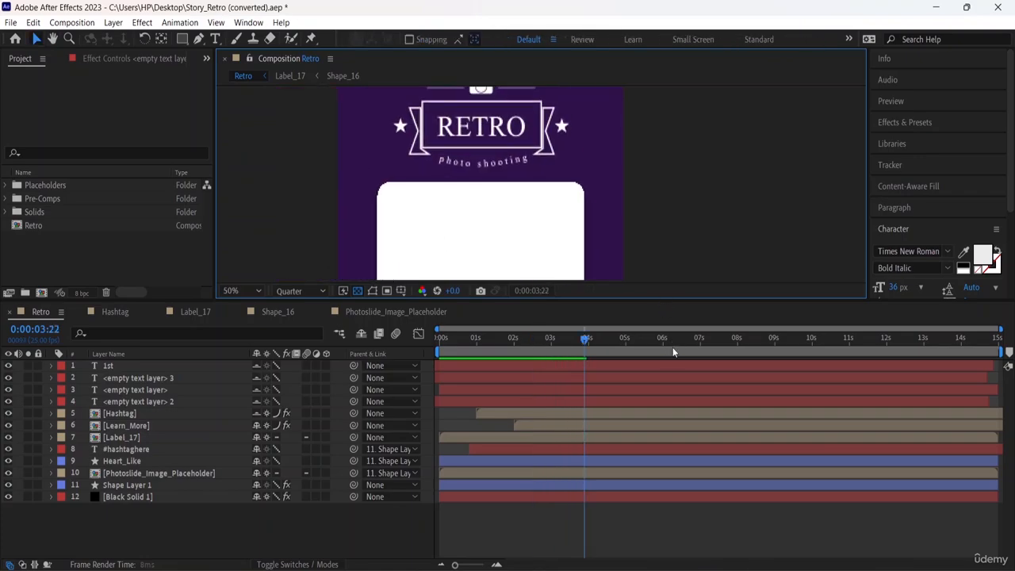
key(space)
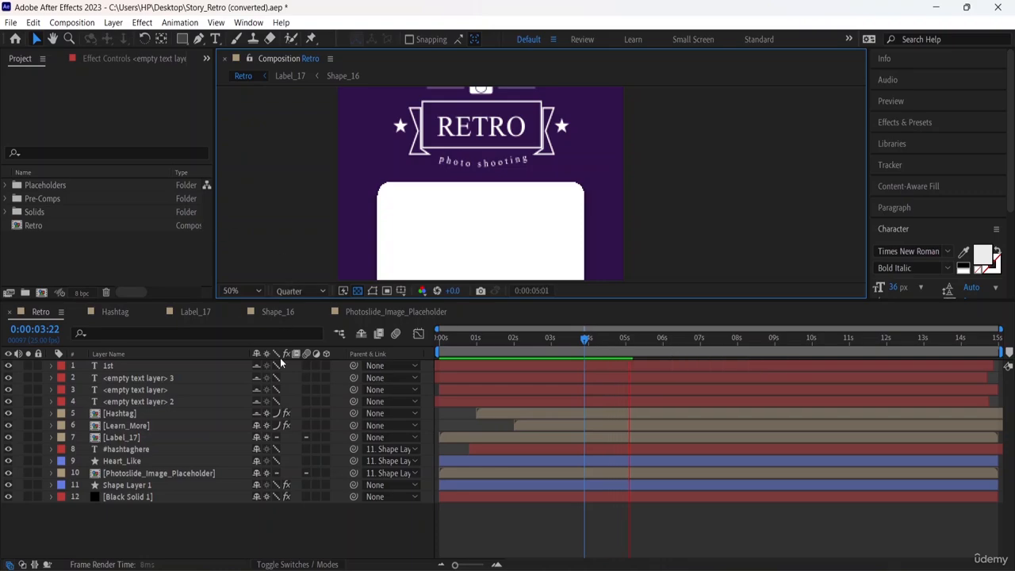
key(space)
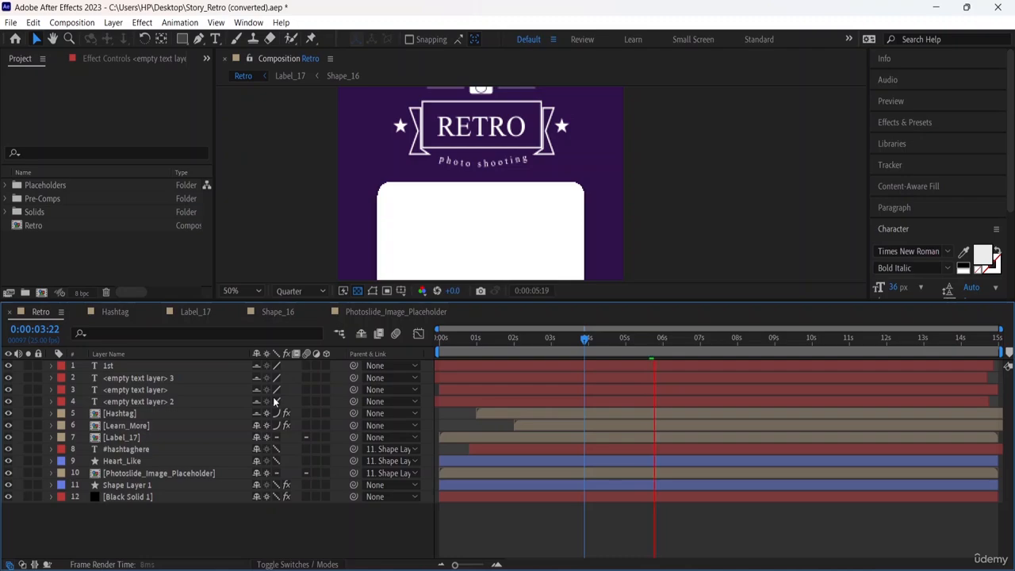
Set Hashtag, Learn_More, #hashtaghere, Shape Layer 1 and Black Solid 1 to Best quality, keeping Hashtag's effects enabled.
click(277, 414)
click(286, 414)
click(276, 426)
click(286, 414)
click(277, 426)
click(277, 449)
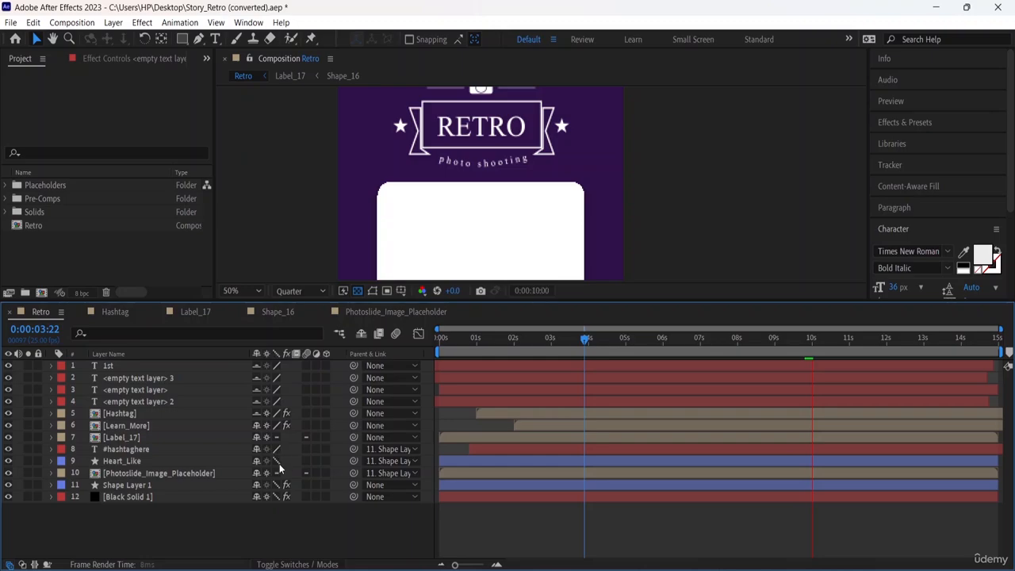
click(277, 485)
click(277, 498)
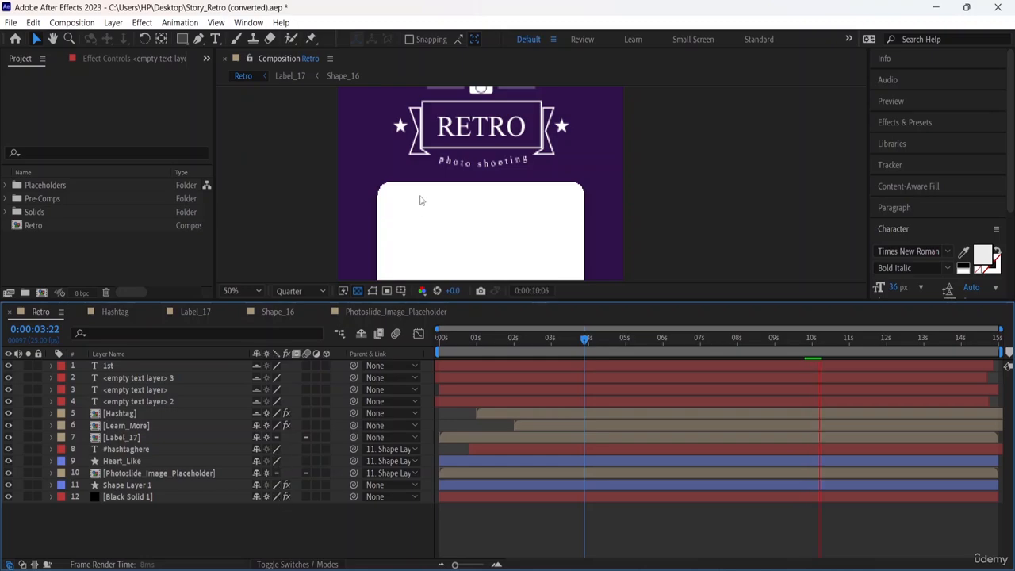
Examine the photo card at Best quality, up close and in full view.
middle_click(510, 144)
drag(510, 145, 489, 62)
scroll(637, 175, down, 3)
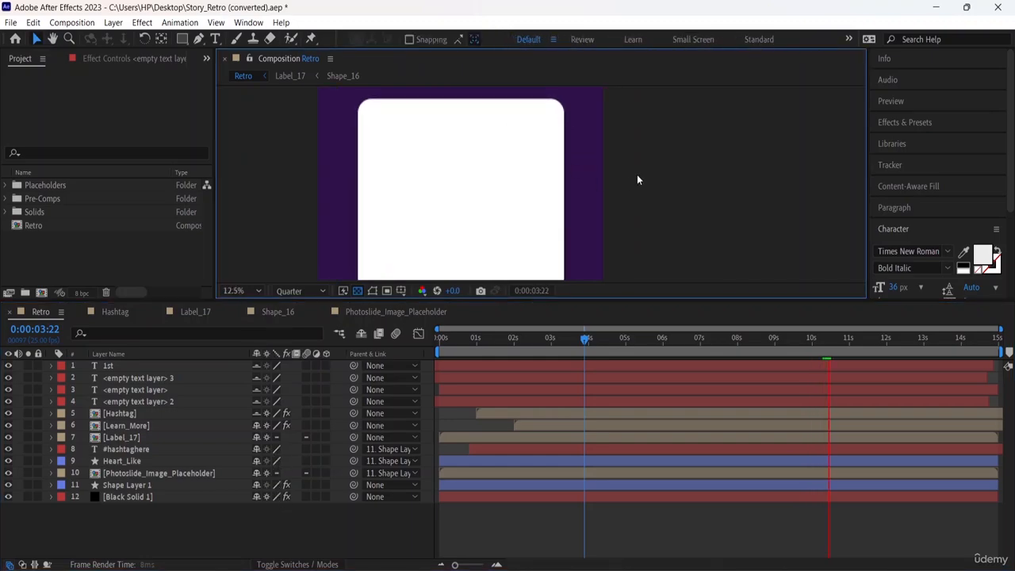
Examine the story up close during playback, and review the layer switch options of the <empty text layer> on row 3.
drag(614, 208, 526, 209)
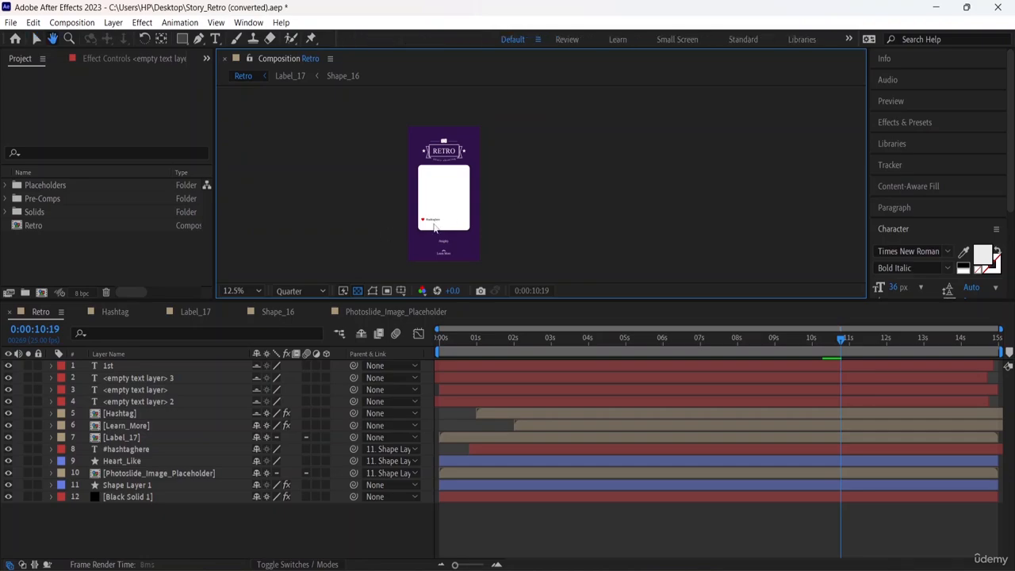
scroll(526, 208, up, 2)
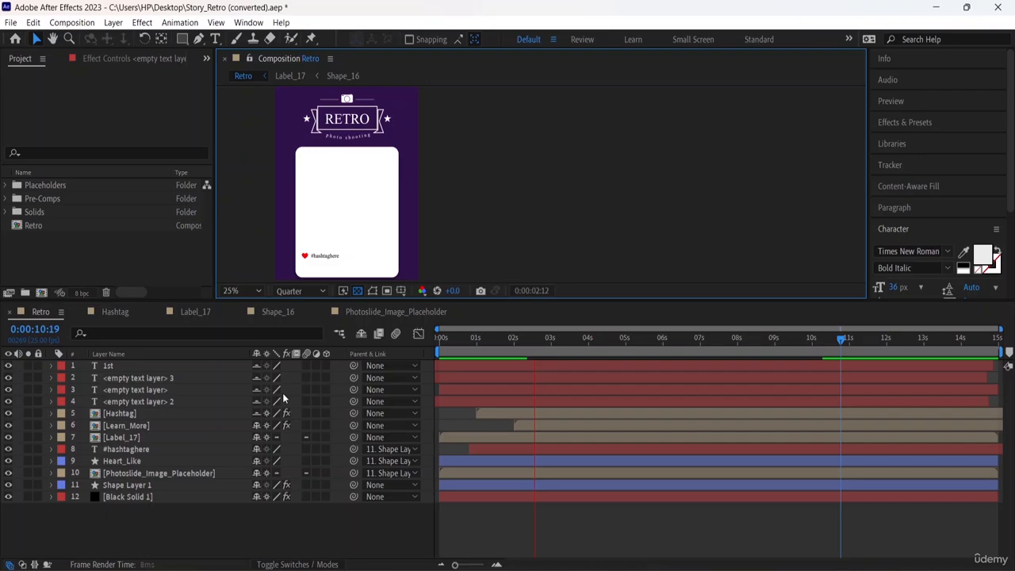
right_click(150, 392)
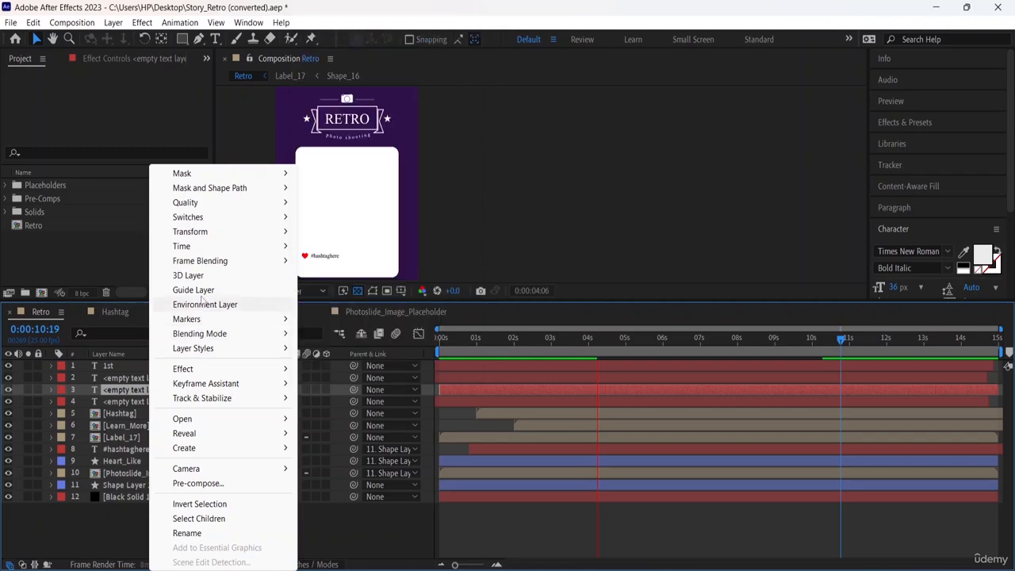
mouse_move(209, 223)
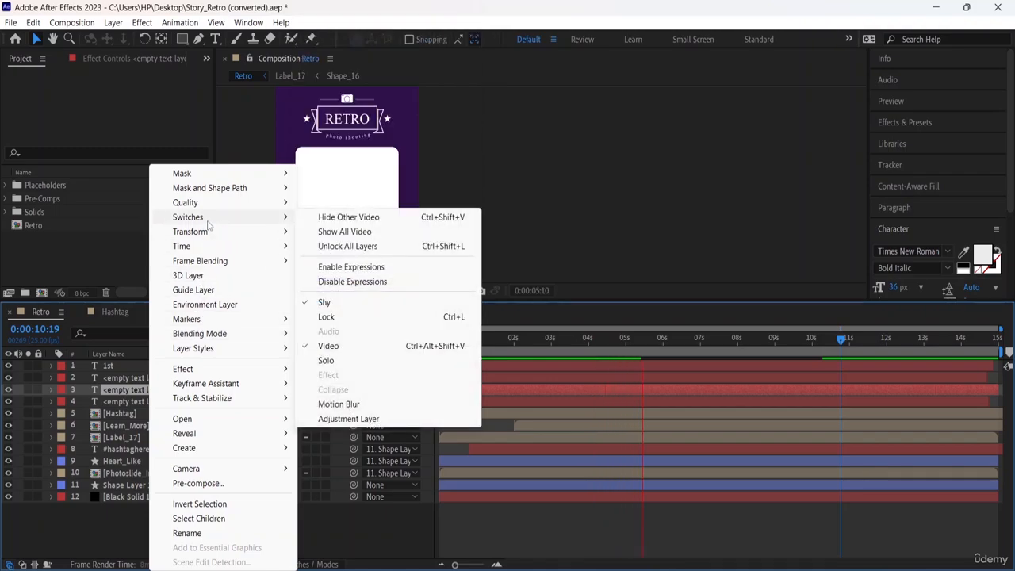
click(325, 546)
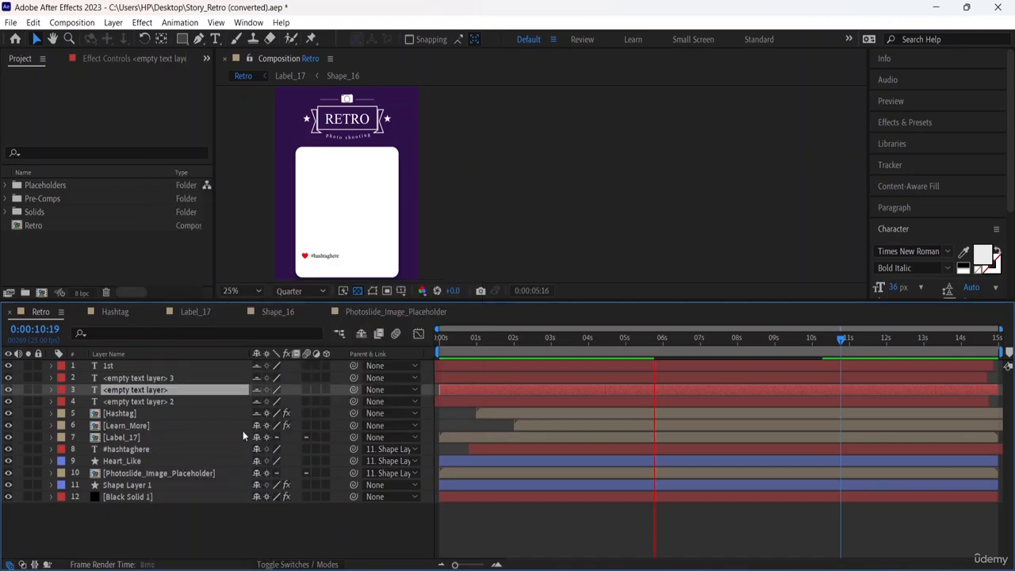
Select the Hashtag layer and play the composition from the start to examine its part of the animation.
click(127, 416)
key(space)
drag(481, 197, 483, 278)
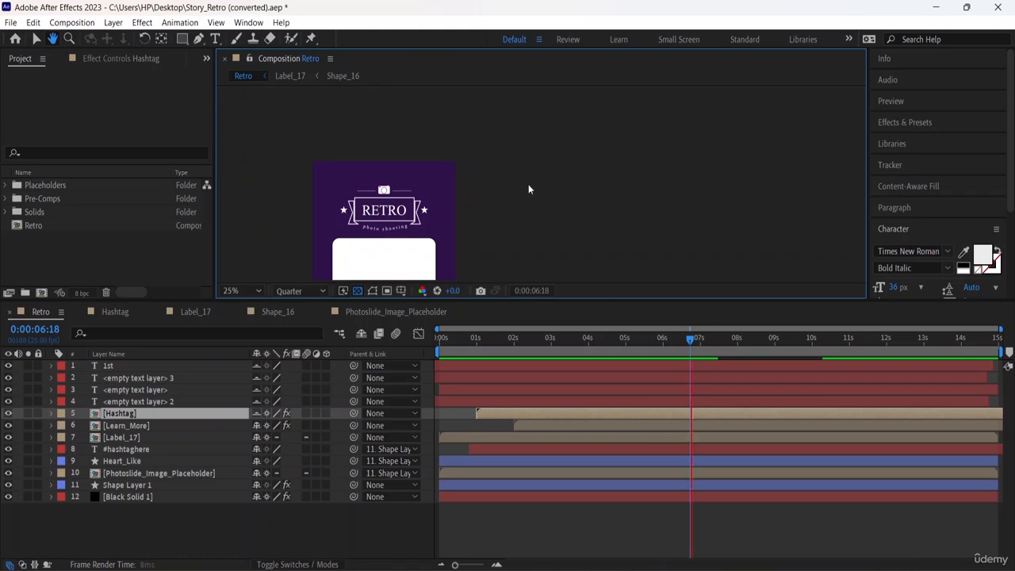
key(space)
drag(522, 201, 584, 90)
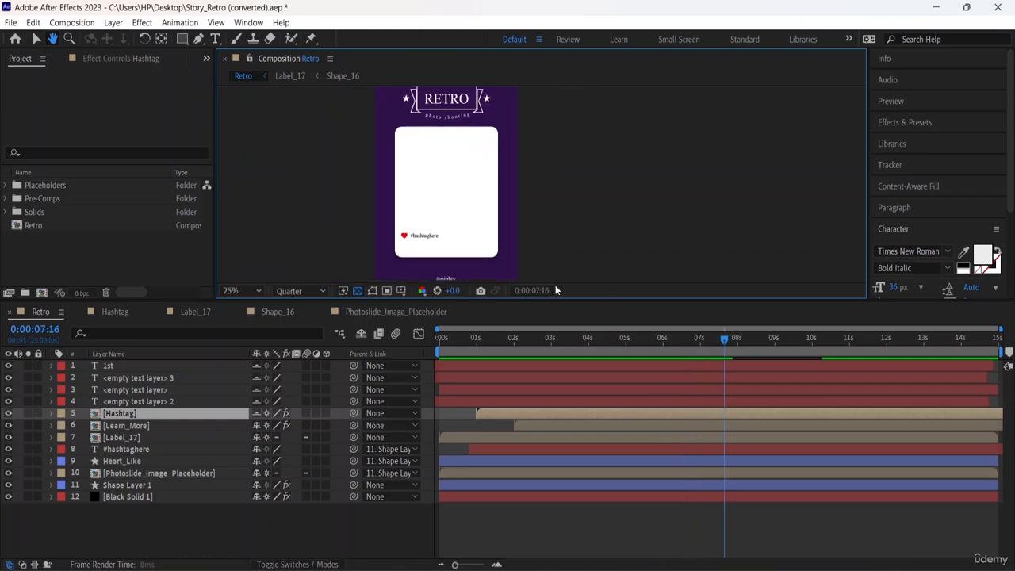
click(481, 342)
key(v)
key(space)
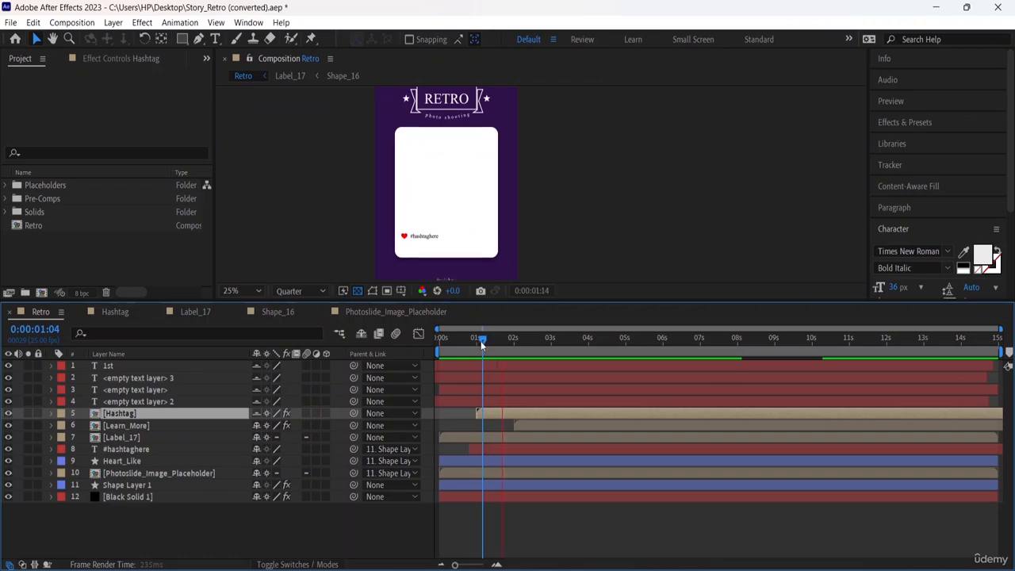
drag(471, 341, 439, 341)
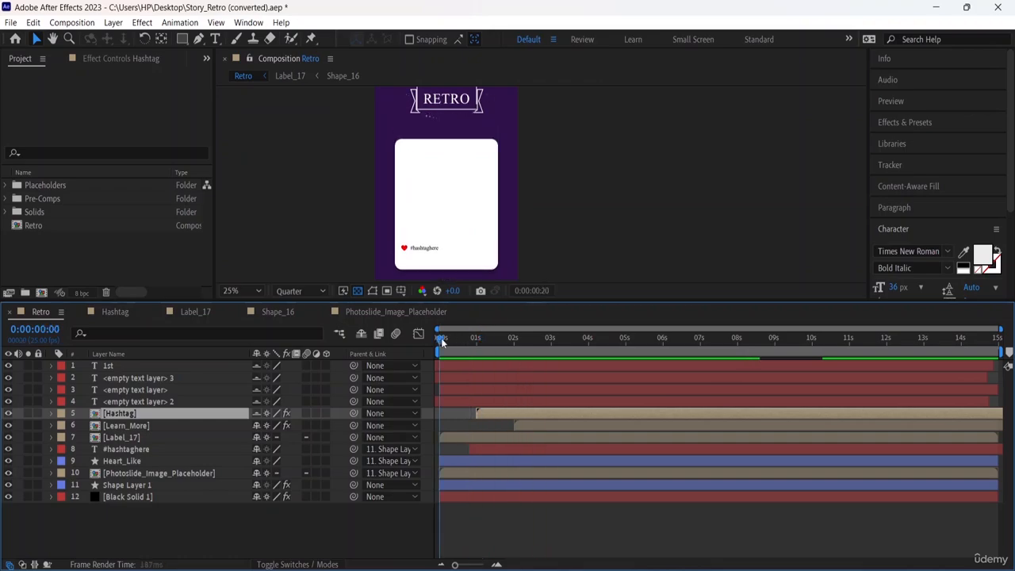
key(space)
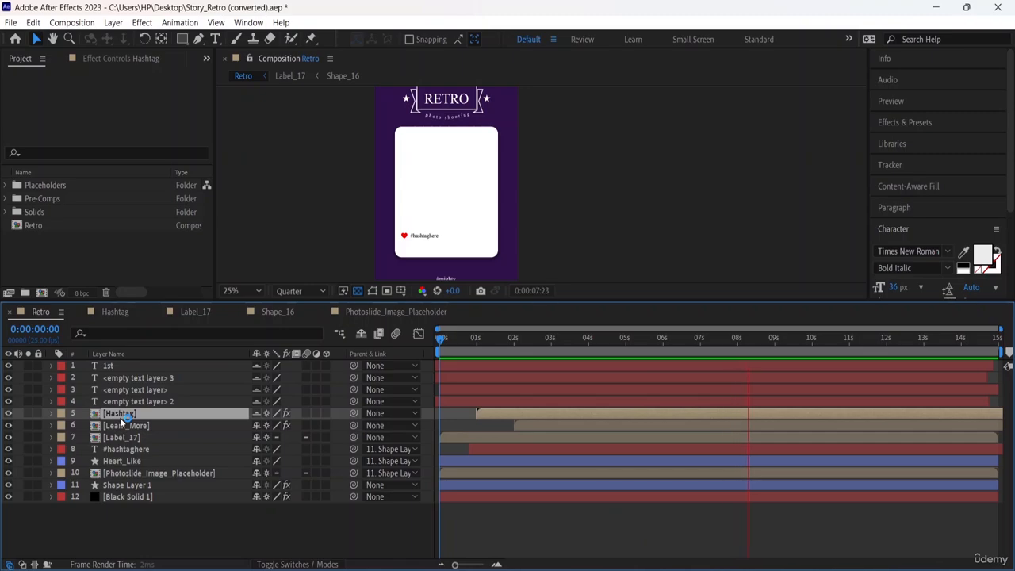
Select the Learn_More layer and play the composition from the start with the lower part of the story in view.
click(208, 424)
middle_click(562, 269)
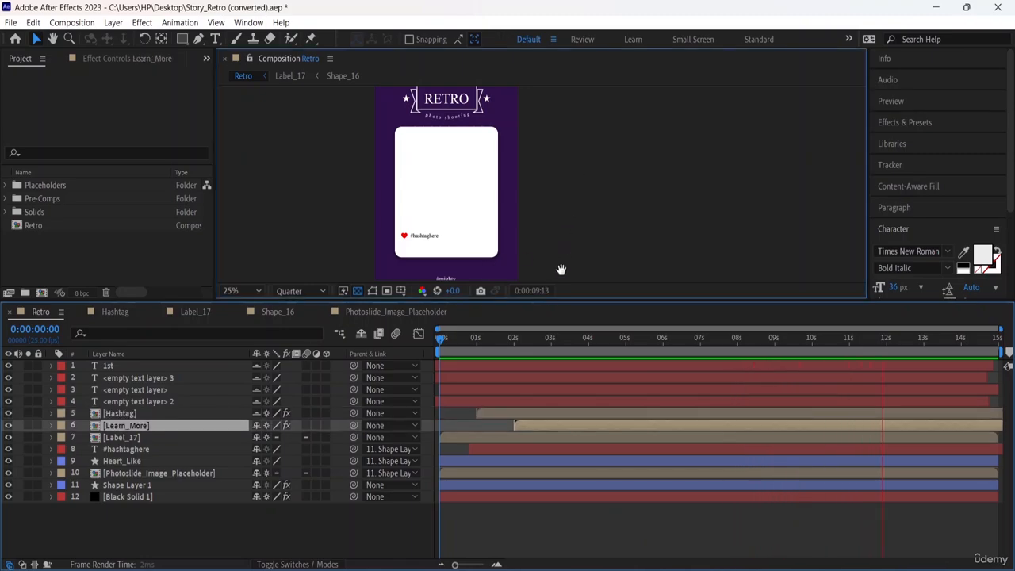
key(space)
drag(581, 247, 603, 143)
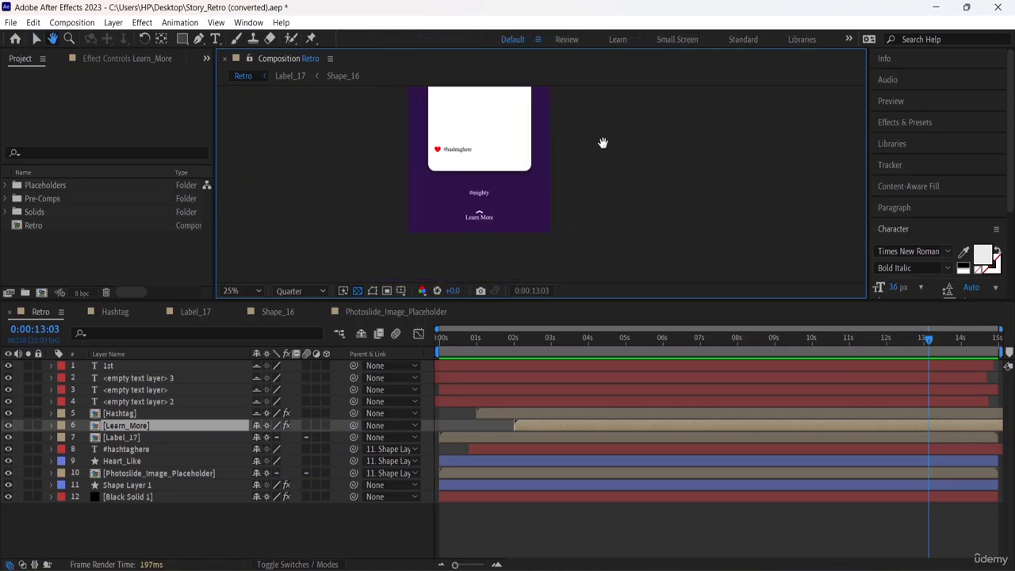
click(435, 337)
key(space)
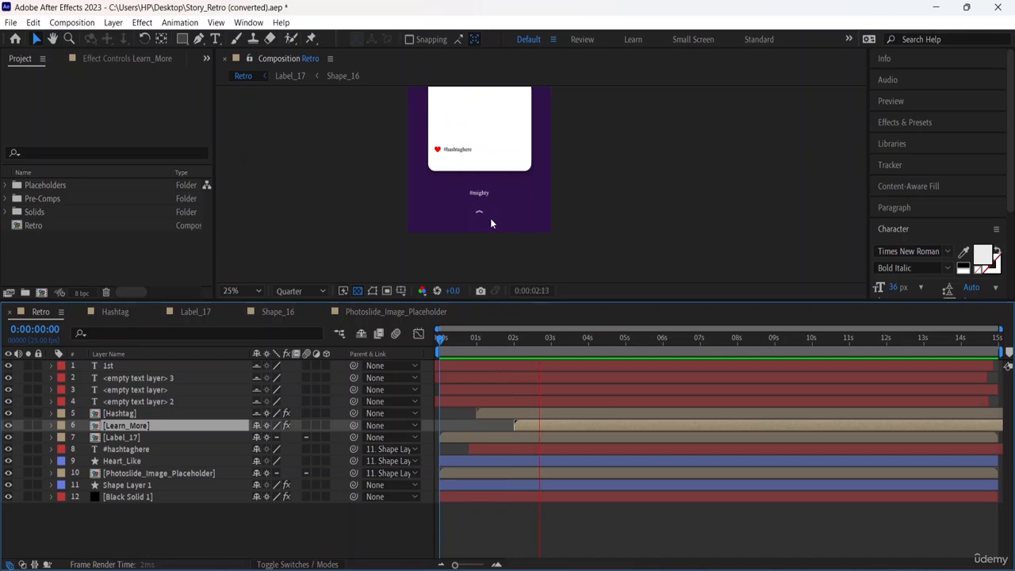
click(273, 425)
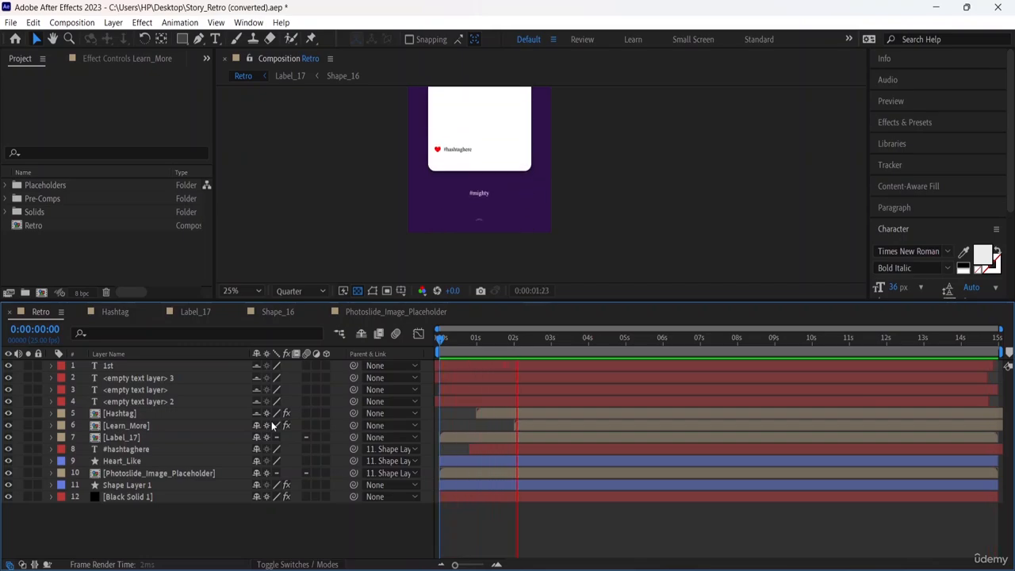
key(space)
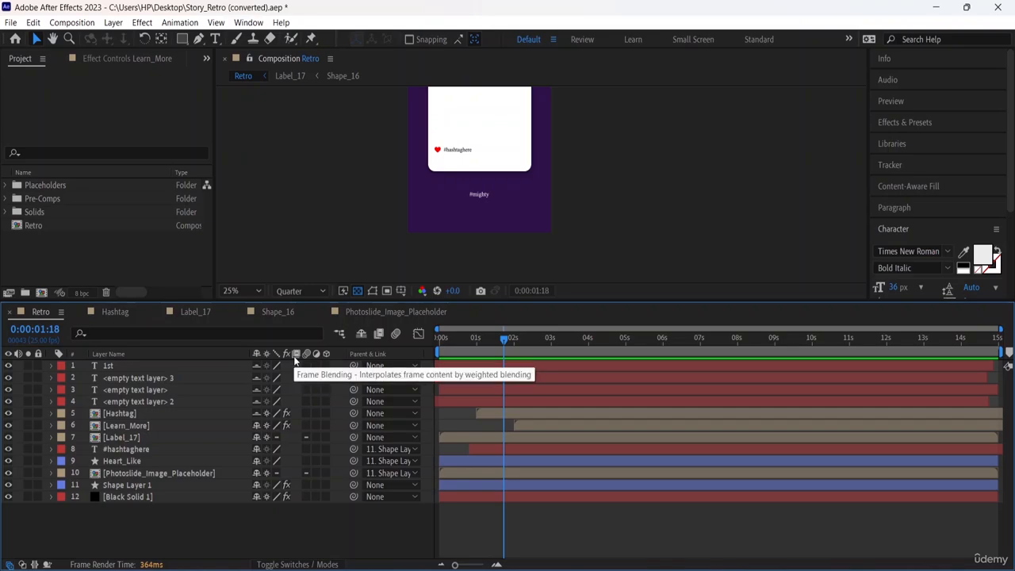
Review the blending modes available for the 1st text layer without choosing one.
right_click(294, 365)
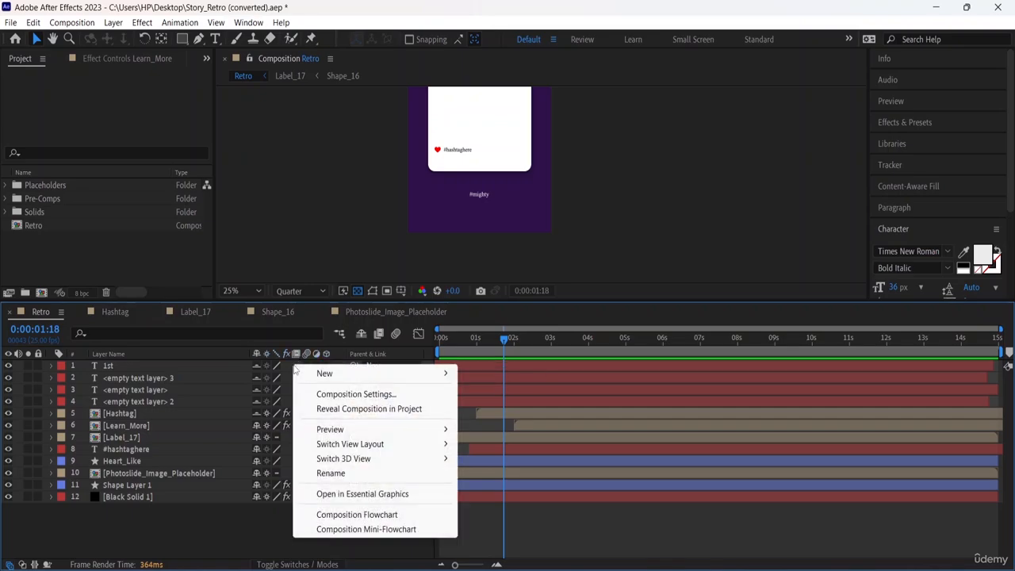
right_click(105, 370)
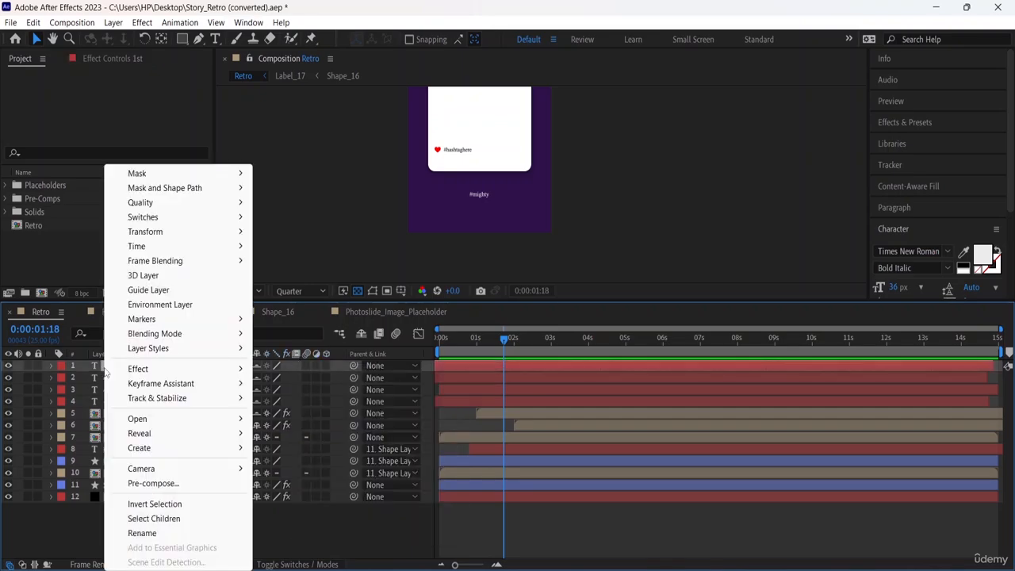
mouse_move(173, 339)
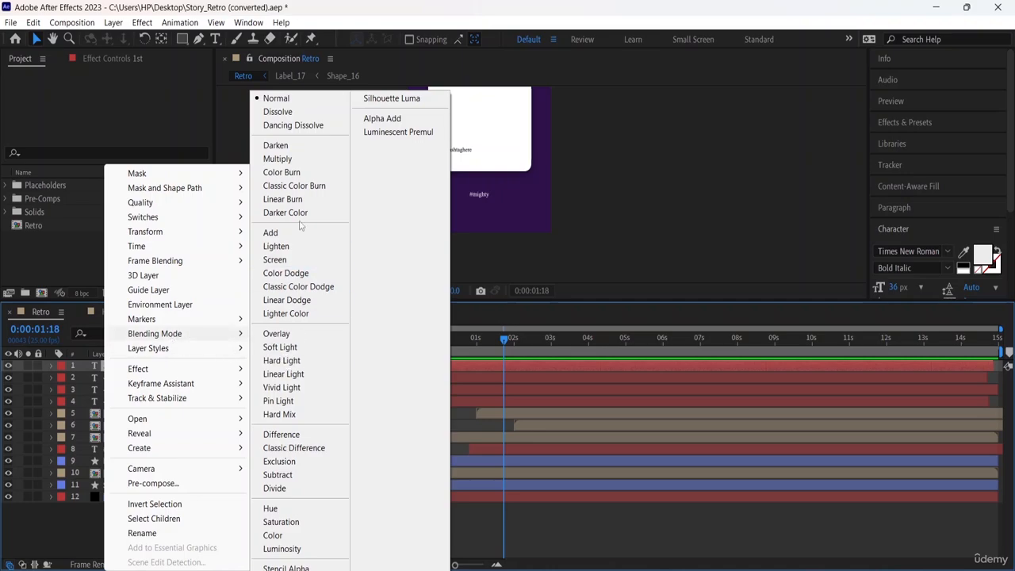
click(697, 266)
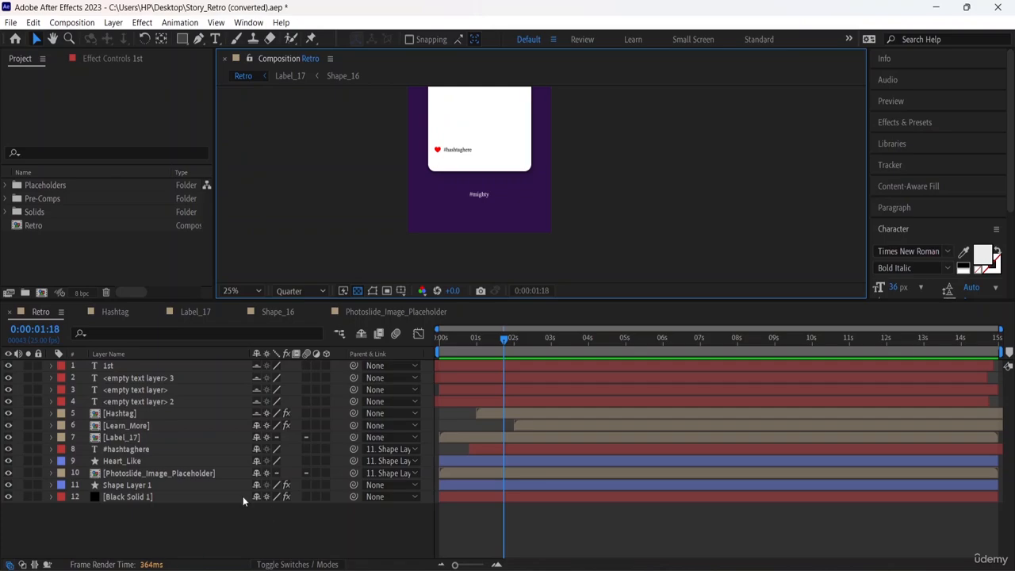
Set the blending mode of Shape Layer 1 to Hue.
click(152, 485)
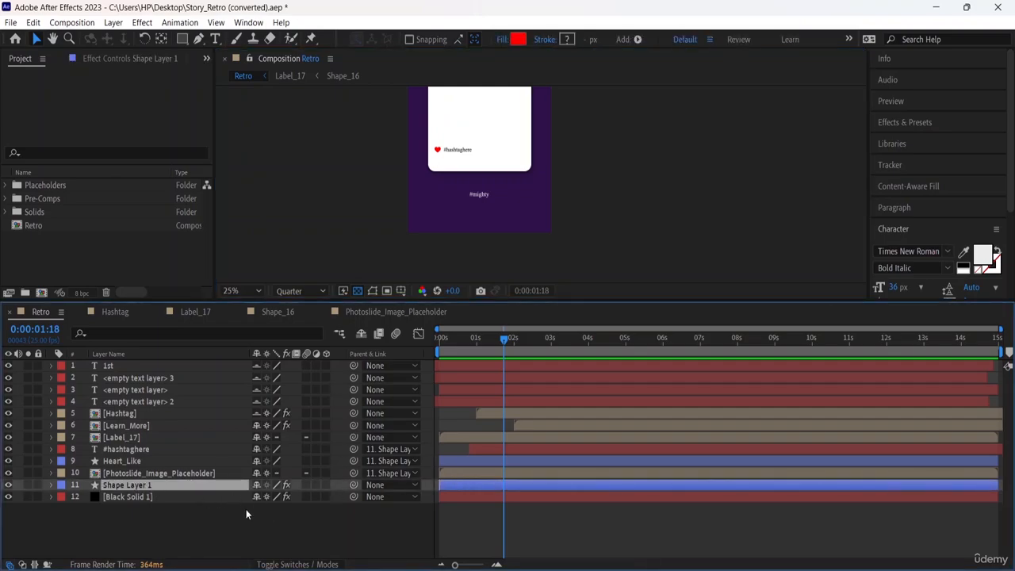
right_click(191, 485)
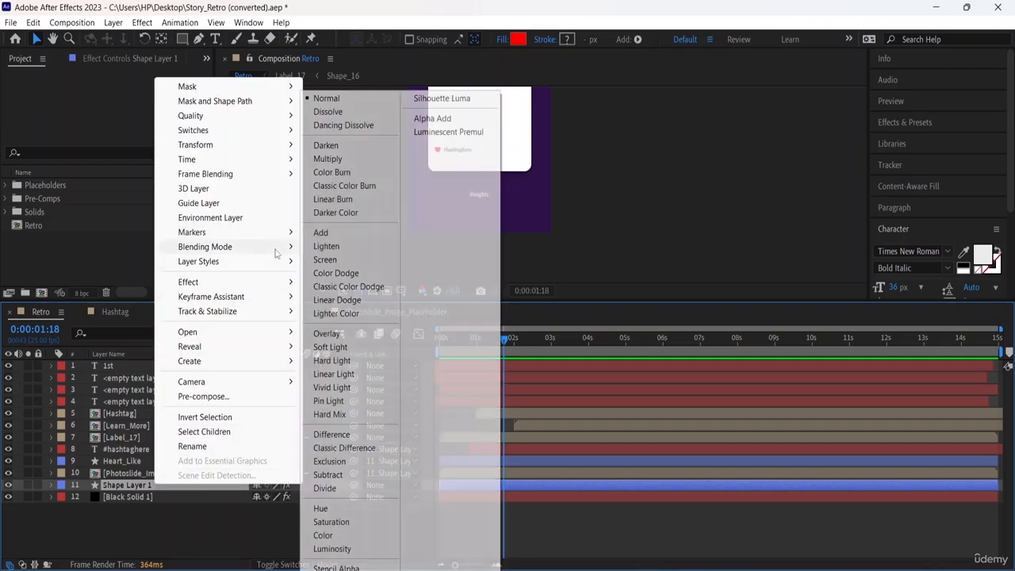
mouse_move(274, 249)
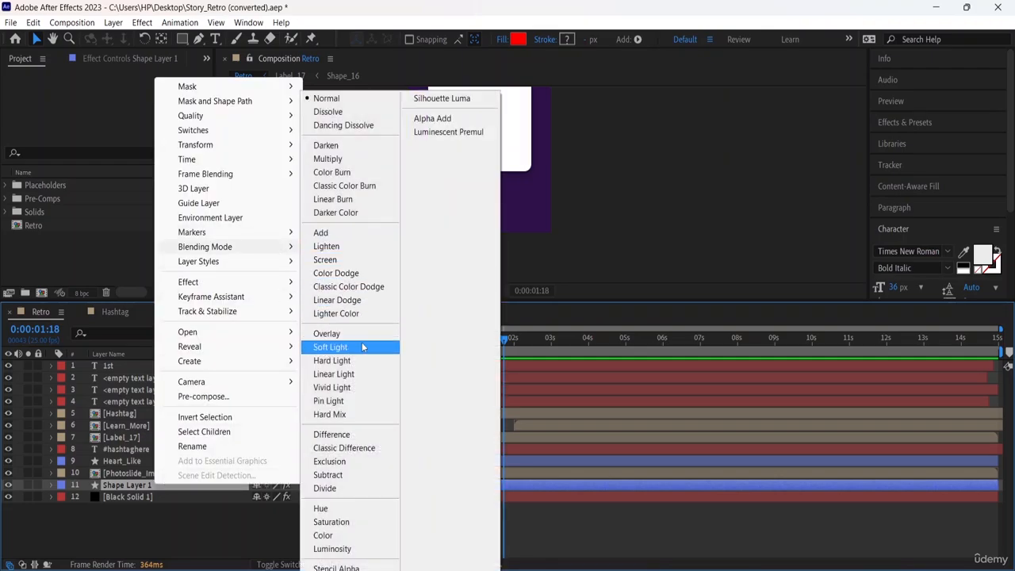
click(338, 511)
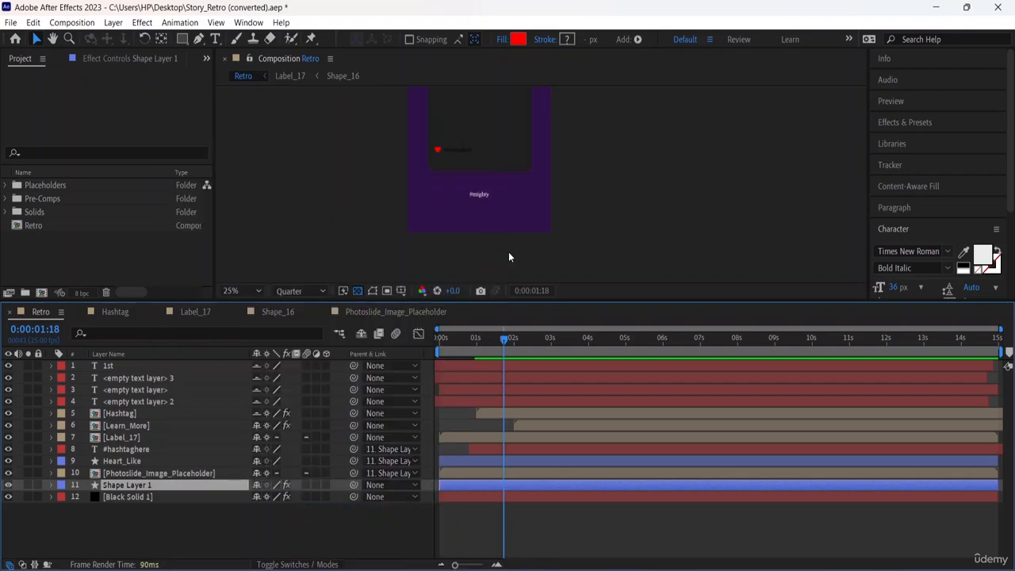
Play the composition from the start to examine the photo card with the Hue blending mode.
key(space)
drag(641, 188, 661, 248)
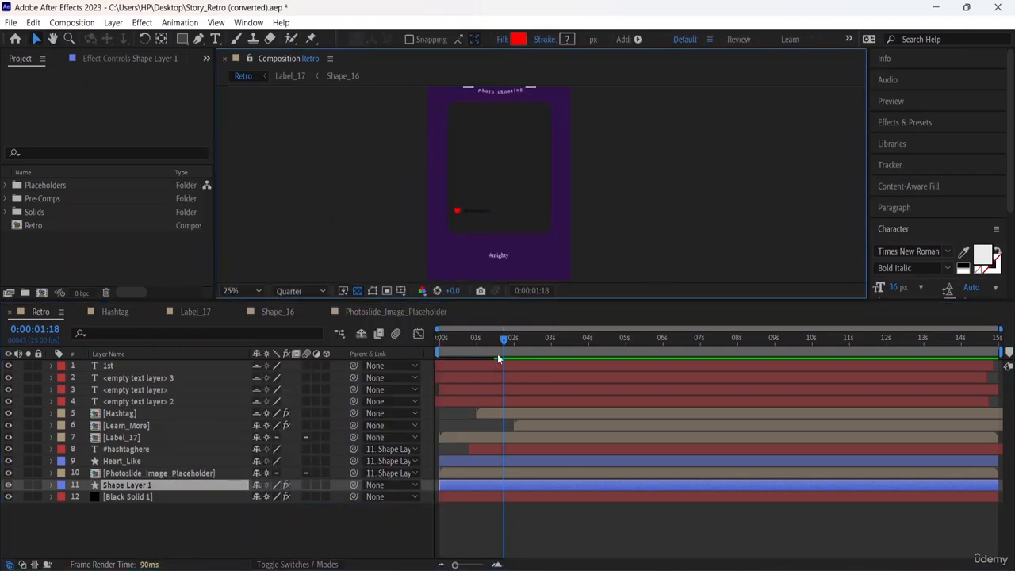
drag(505, 340, 424, 336)
key(space)
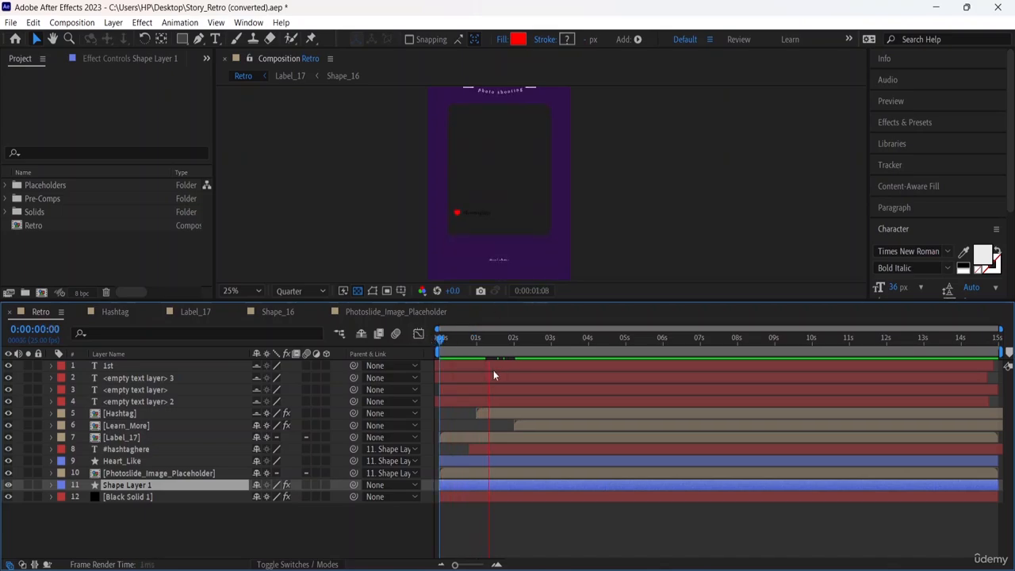
key(space)
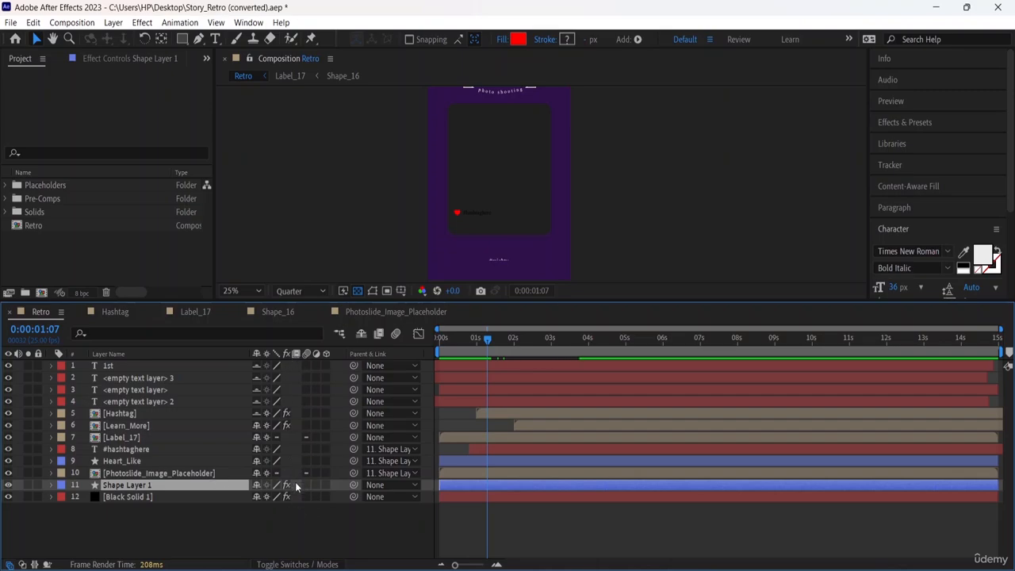
Restore the blending mode of Shape Layer 1 to Normal and deselect the layer.
right_click(188, 483)
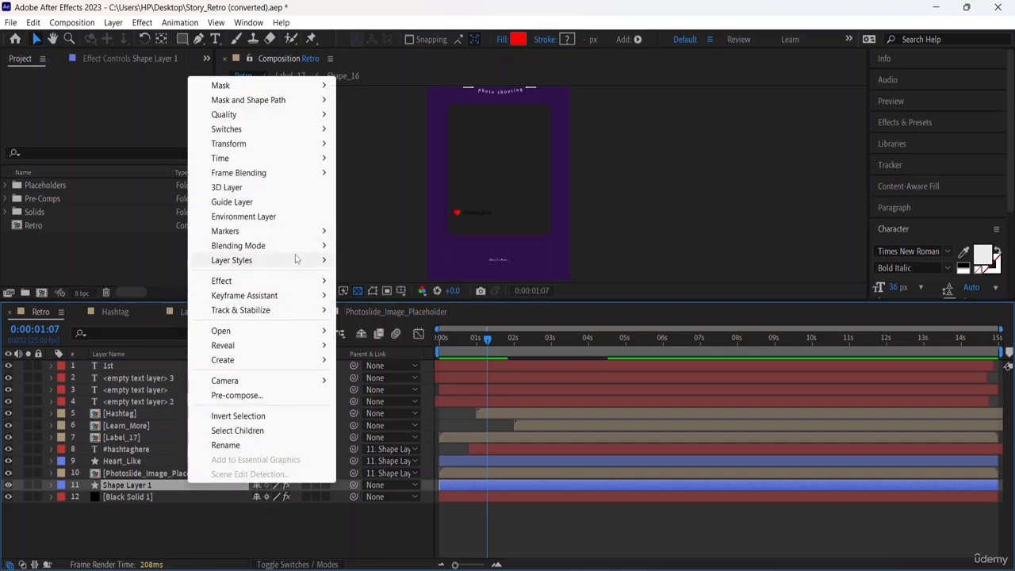
mouse_move(302, 247)
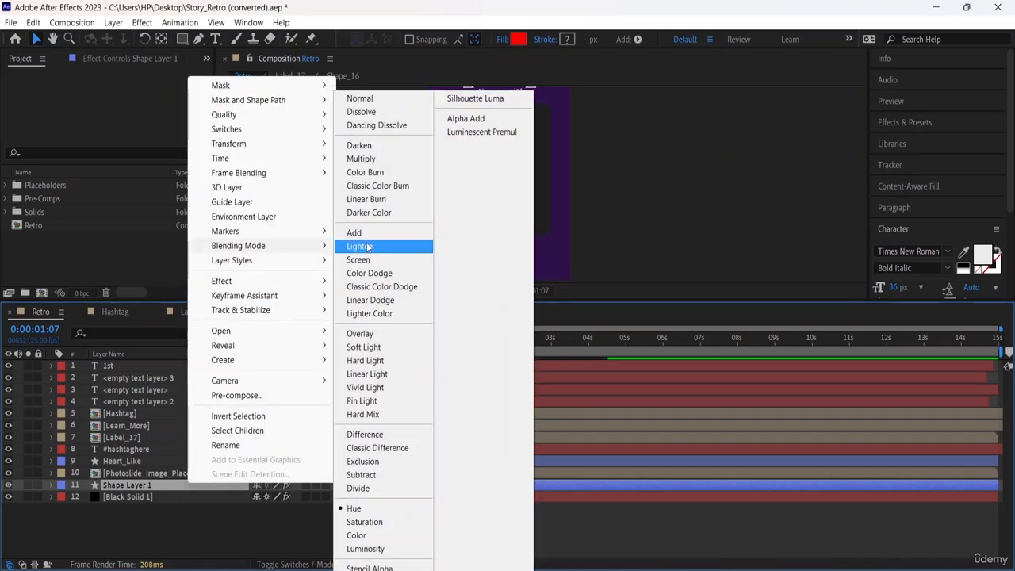
click(419, 101)
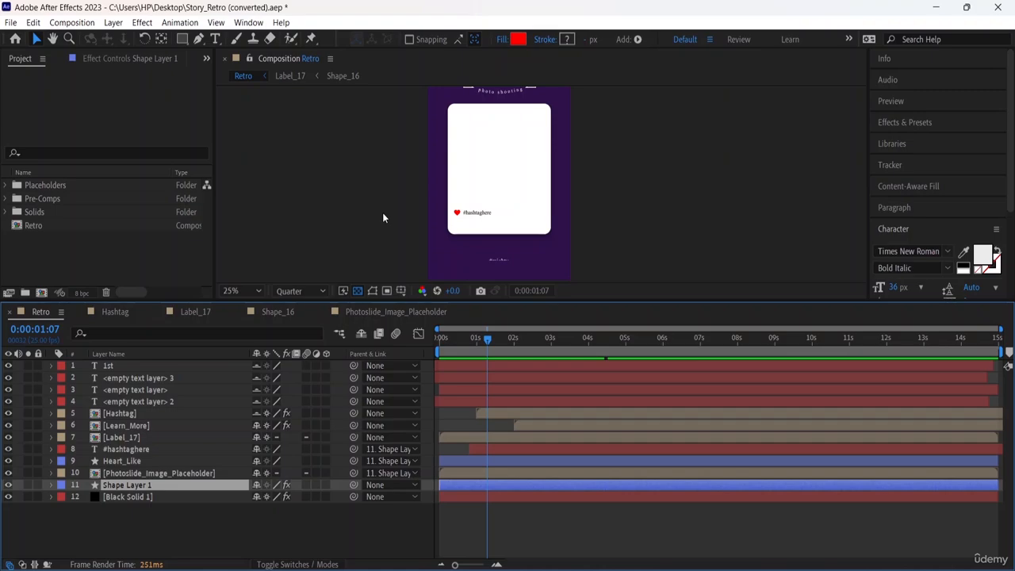
click(382, 213)
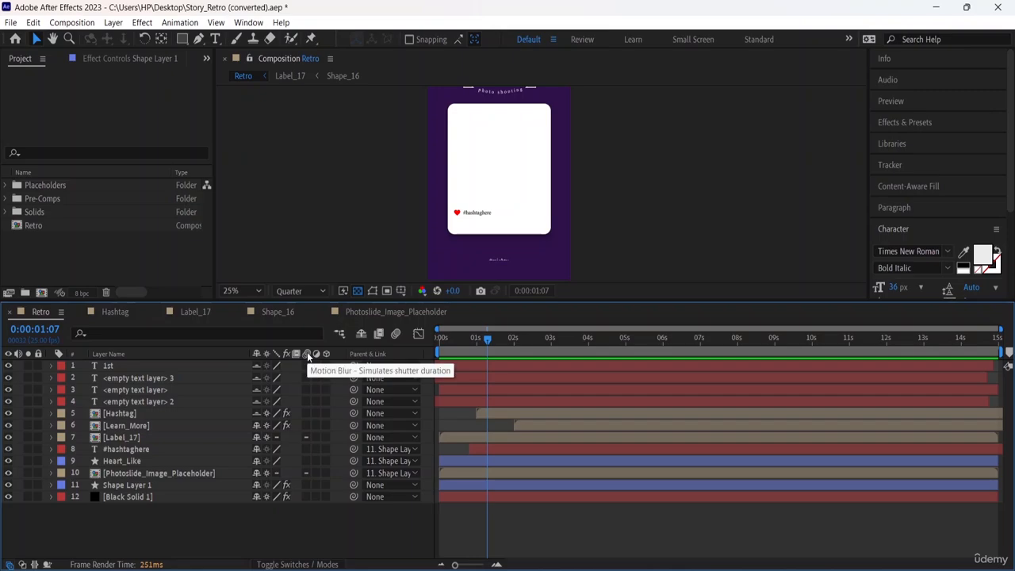
Switch motion blur on and off again for the 1st layer, and enable it for Shape Layer 1.
click(307, 366)
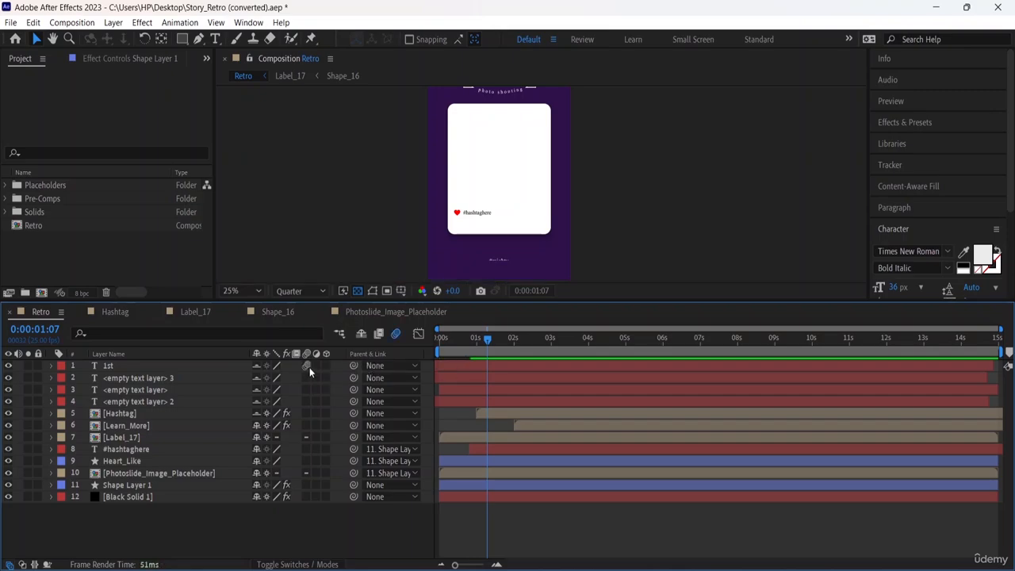
click(308, 366)
click(308, 485)
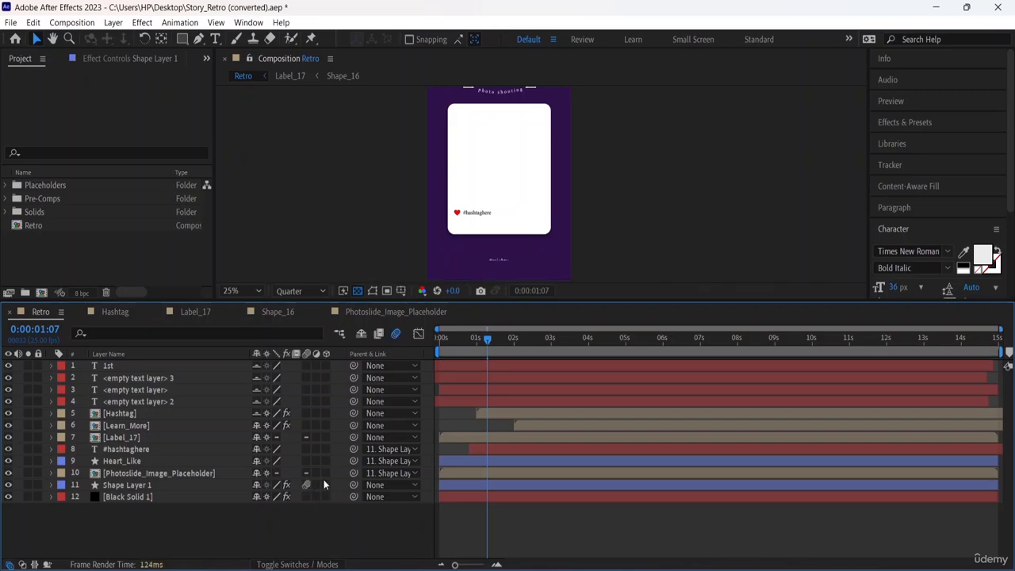
Play the composition from the start to examine the photo card's motion blur, then toggle Shape Layer 1's blur off and on.
key(space)
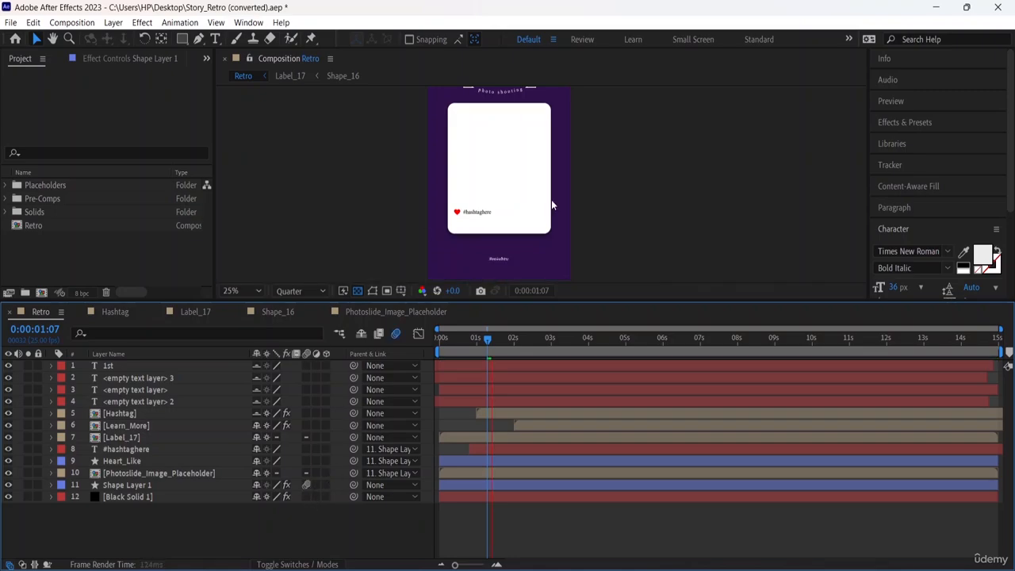
drag(488, 340, 428, 344)
key(space)
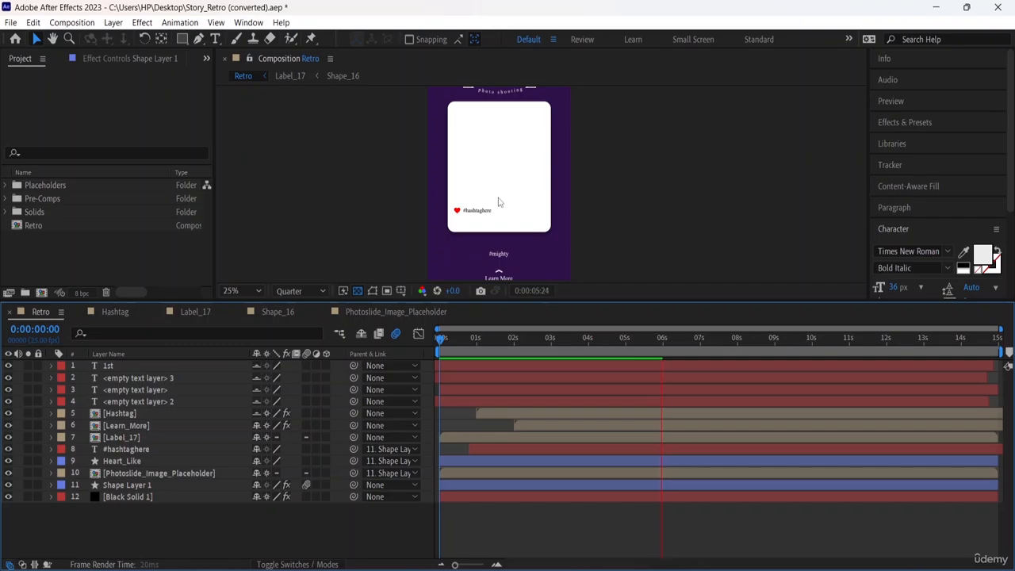
click(306, 485)
click(305, 486)
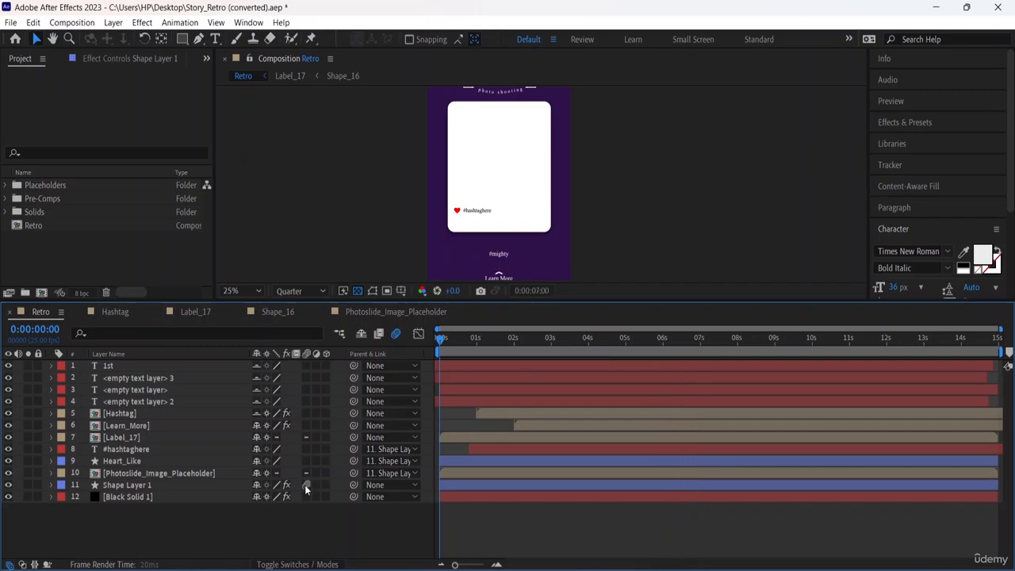
Turn off motion blur for Shape Layer 1, enable its adjustment layer switch, and stop the playback.
click(306, 485)
click(316, 485)
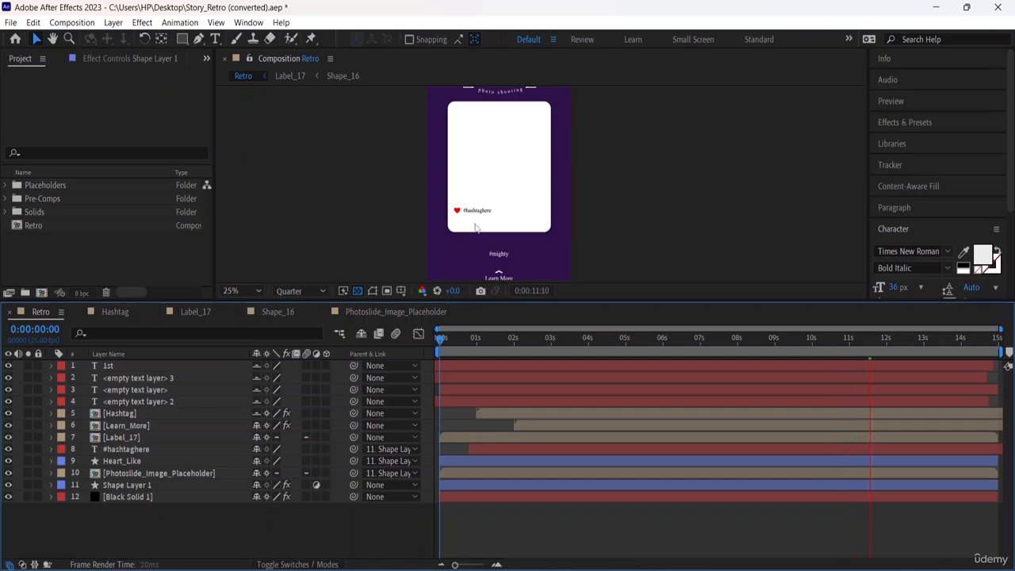
key(space)
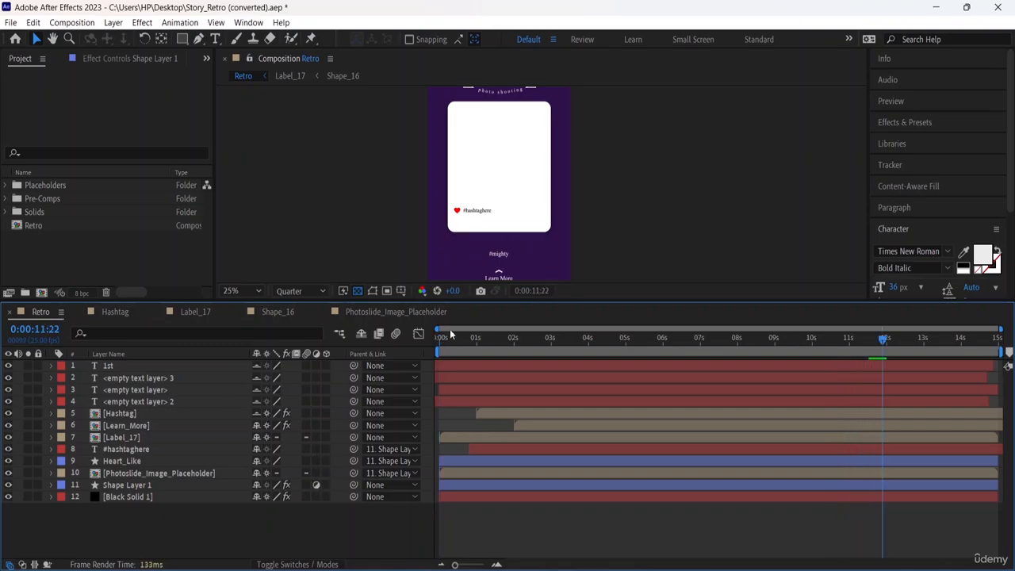
Play the composition from the start to examine the whole story with Shape Layer 1 as an adjustment layer.
drag(885, 340, 441, 340)
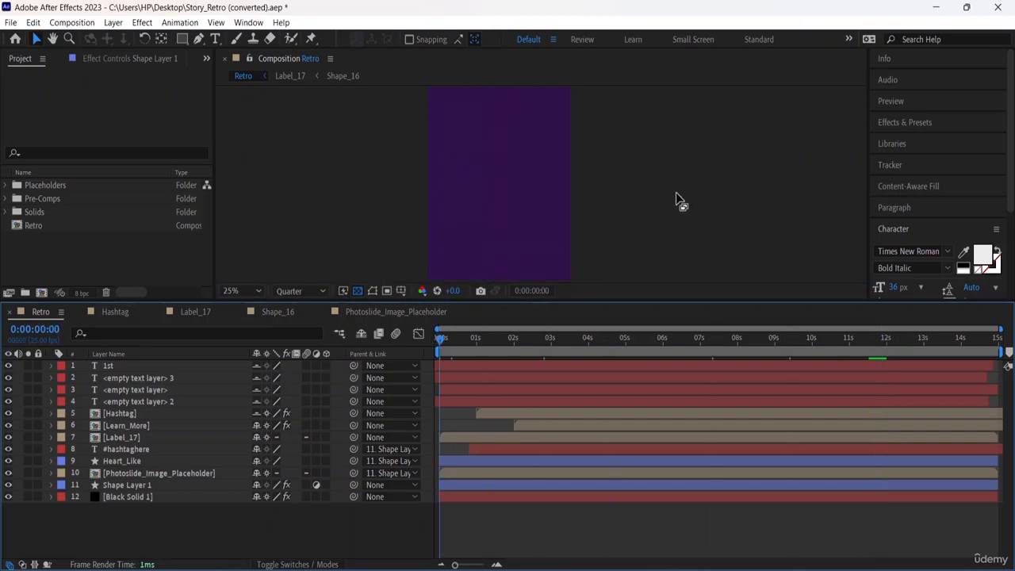
key(space)
key(comma)
key(comma)
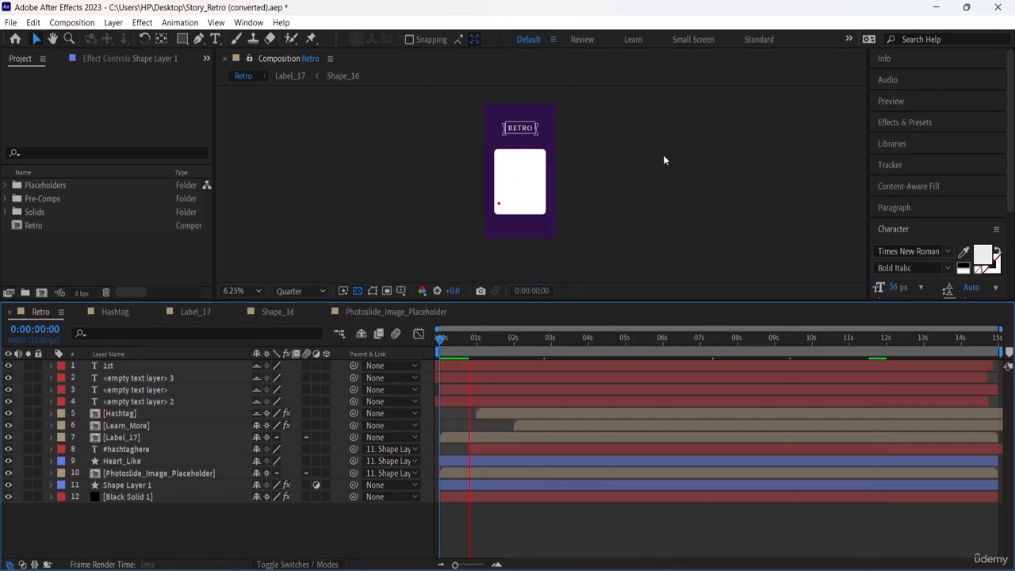
key(period)
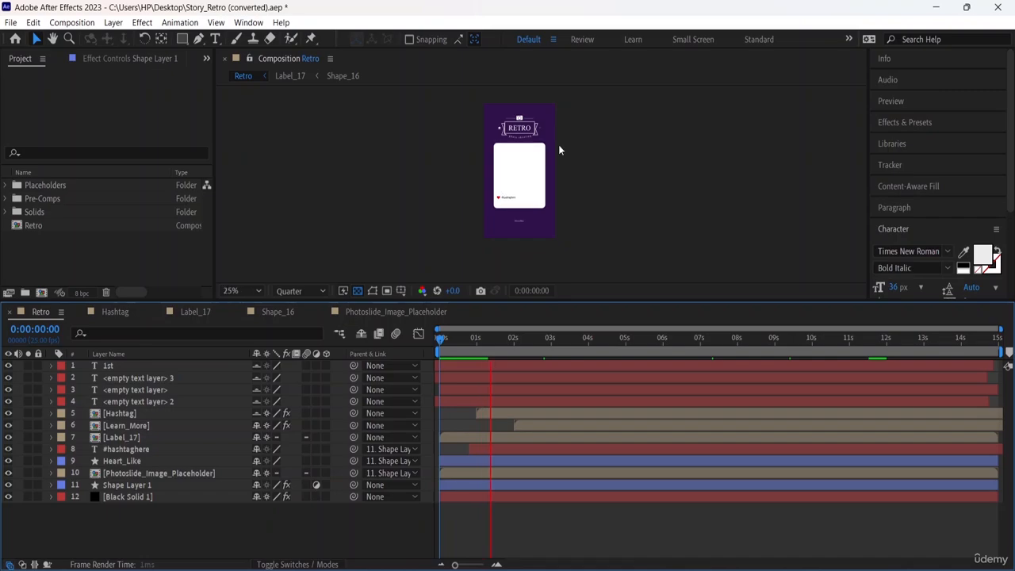
key(period)
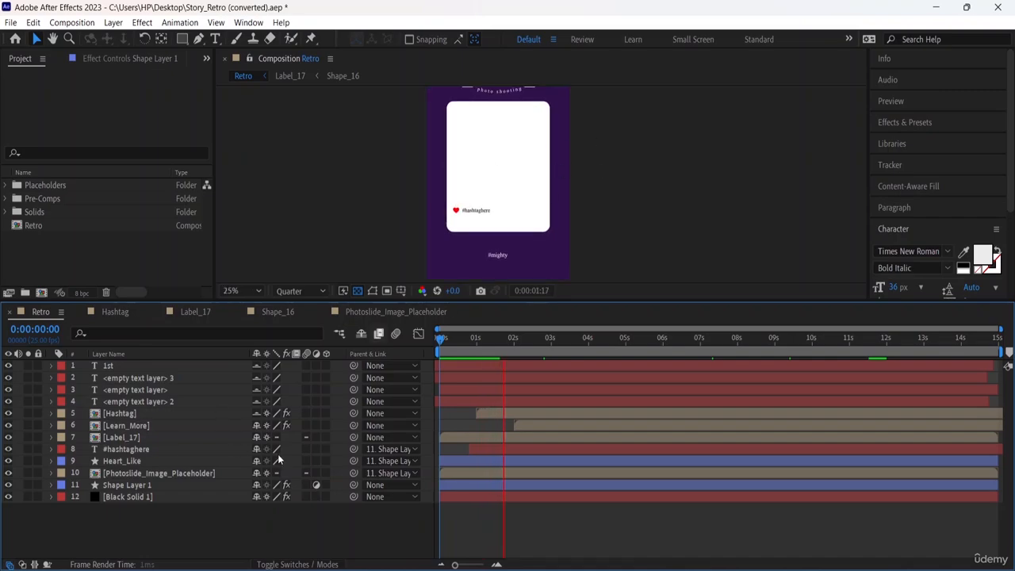
Enable the adjustment layer switch for layers 1 to 10, keep it off for Black Solid 1, and replay the composition.
drag(319, 474, 315, 366)
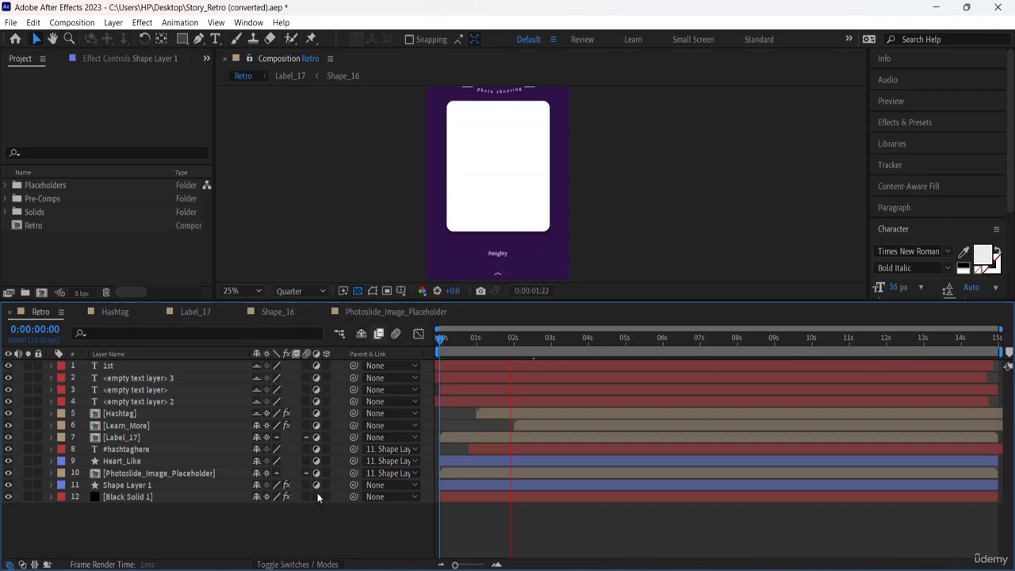
key(space)
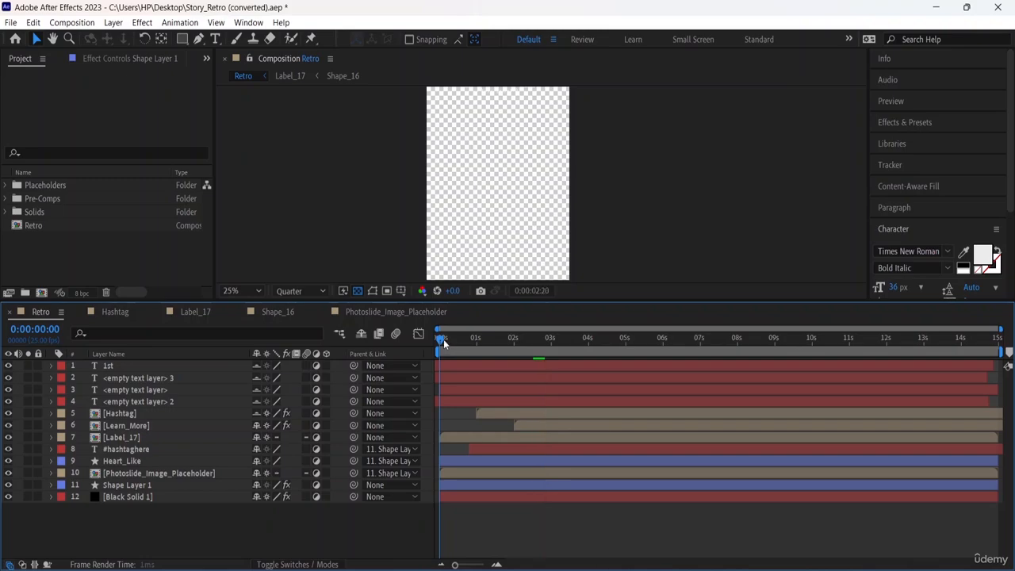
click(317, 497)
key(space)
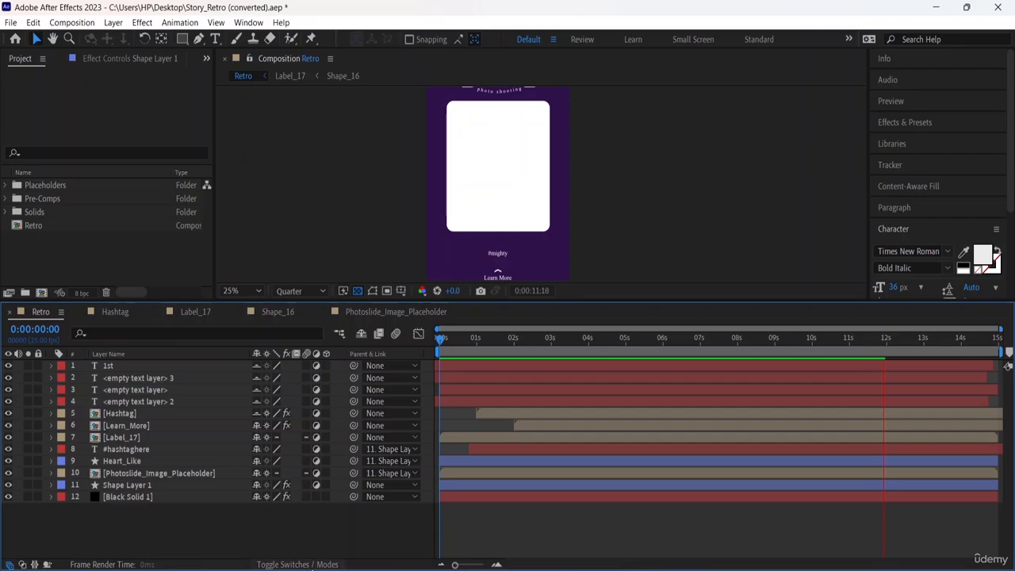
Check the blending mode columns, return to the layer switches, and turn off the adjustment layer switch for all layers.
click(282, 564)
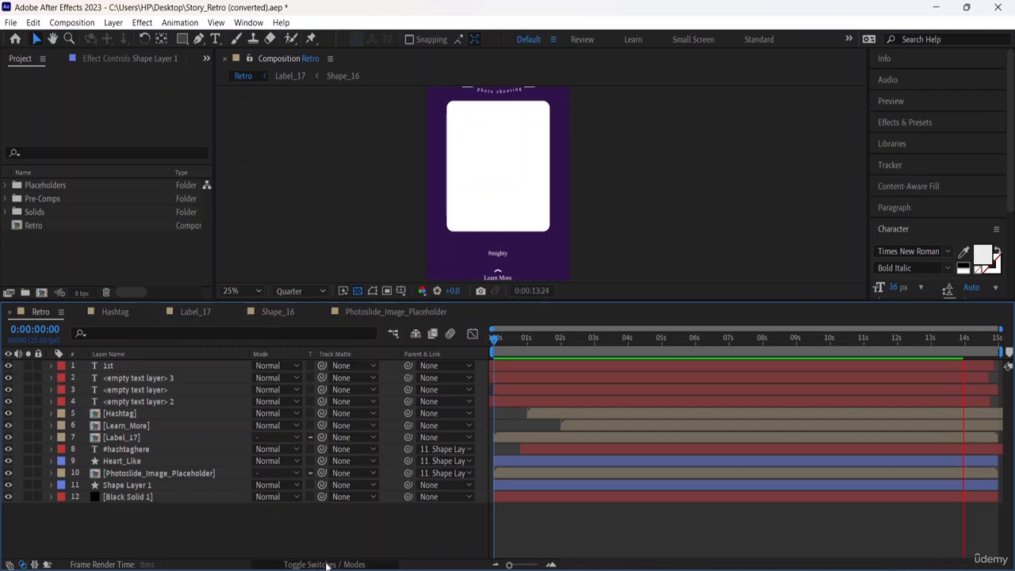
click(293, 564)
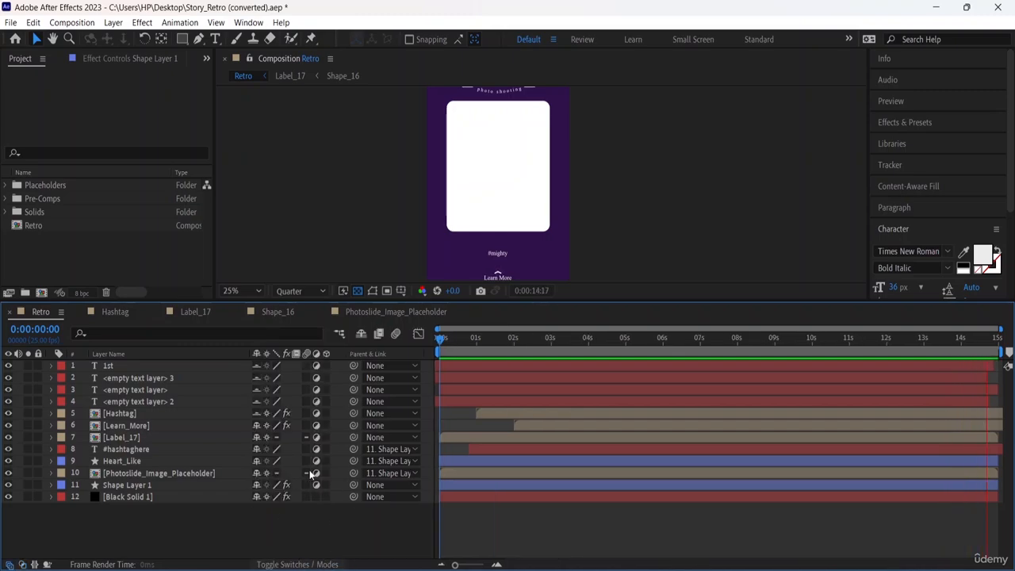
drag(314, 477, 315, 367)
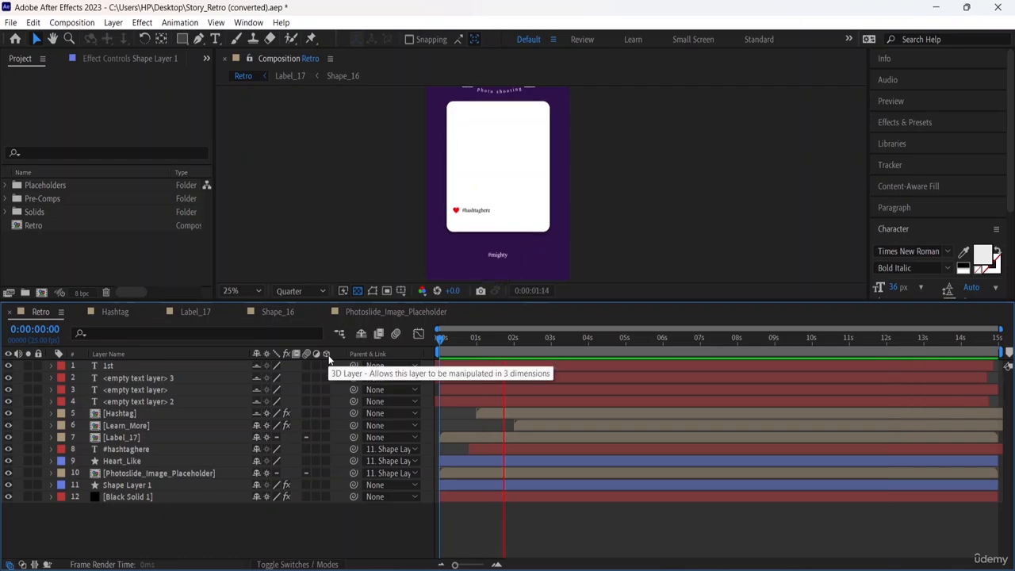
Make Heart_Like a 3D layer and examine the heart in a closer view.
click(326, 461)
key(period)
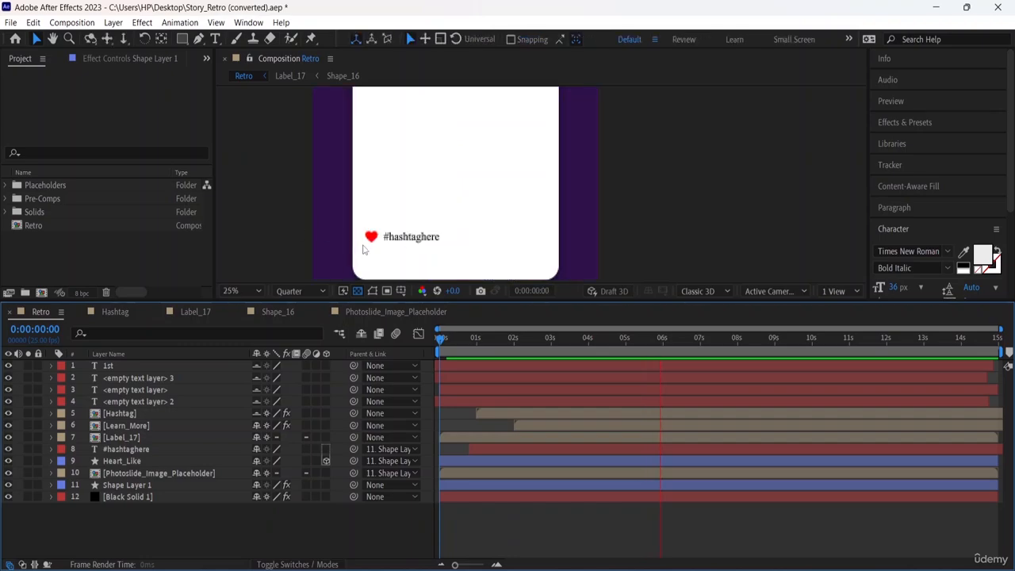
scroll(363, 250, down, 2)
key(period)
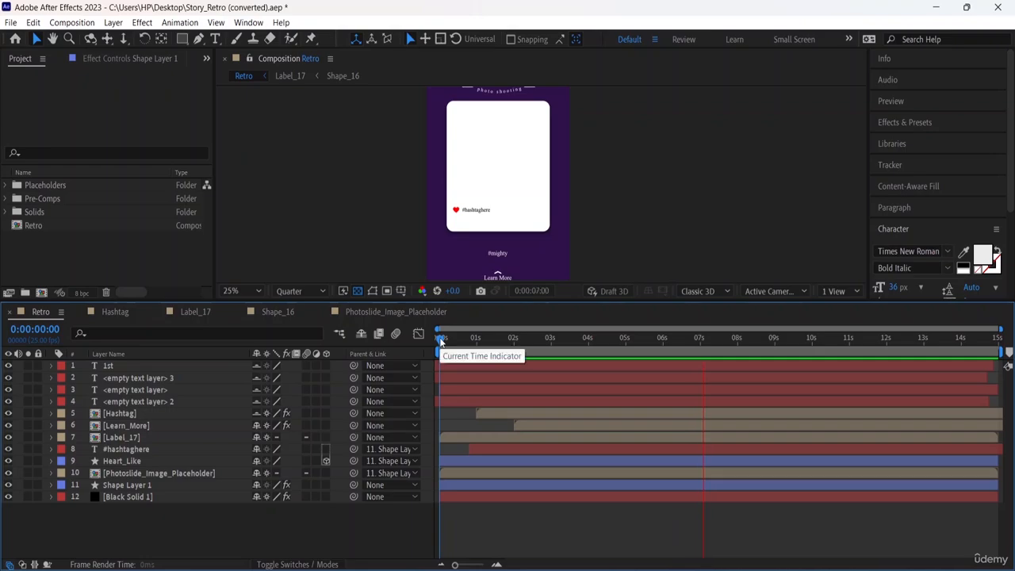
Make all the remaining layers in the Retro composition 3D, stop the playback, and dismiss the 3D bin notice.
click(326, 449)
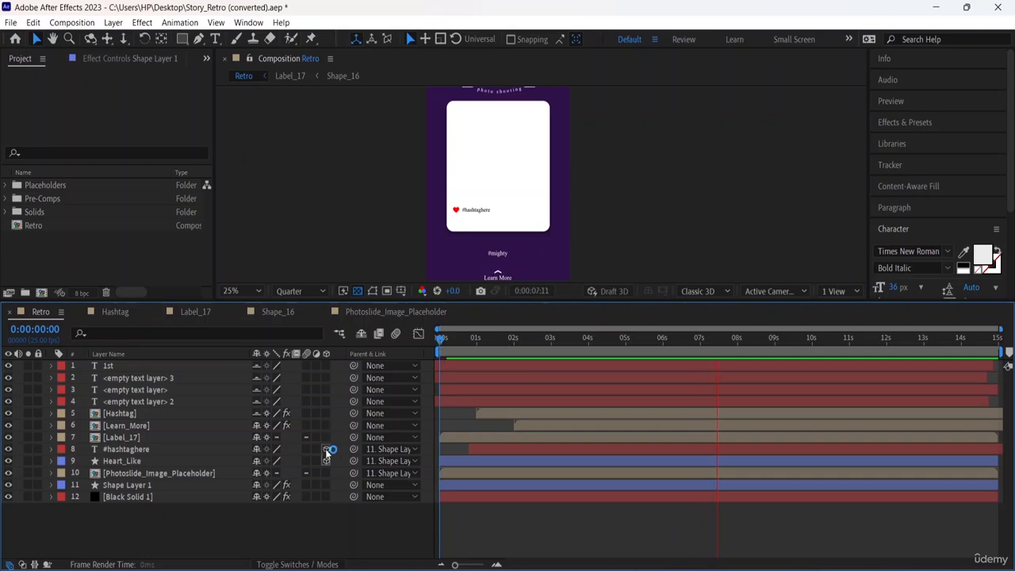
drag(329, 433, 327, 369)
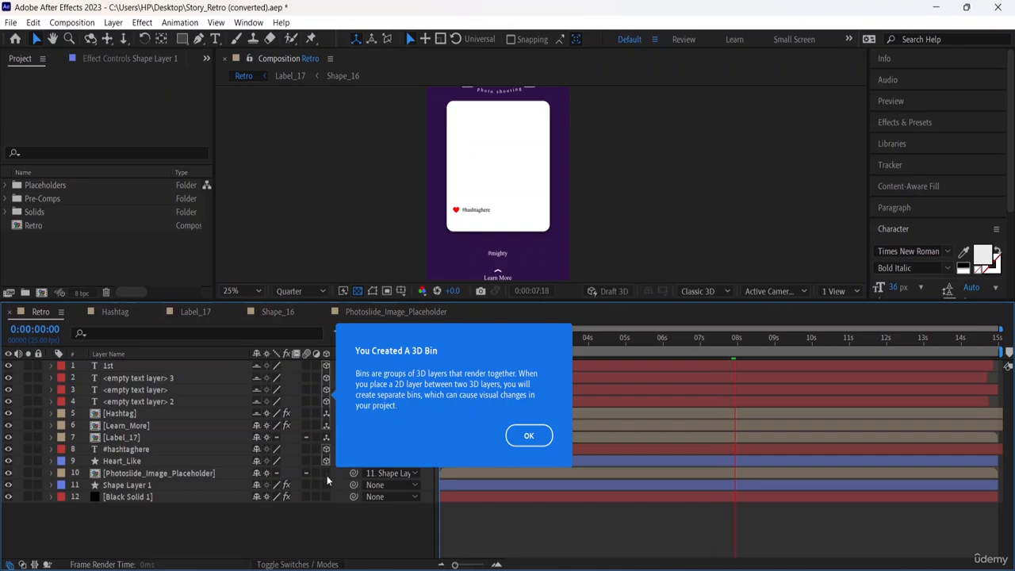
drag(327, 475, 327, 497)
click(745, 345)
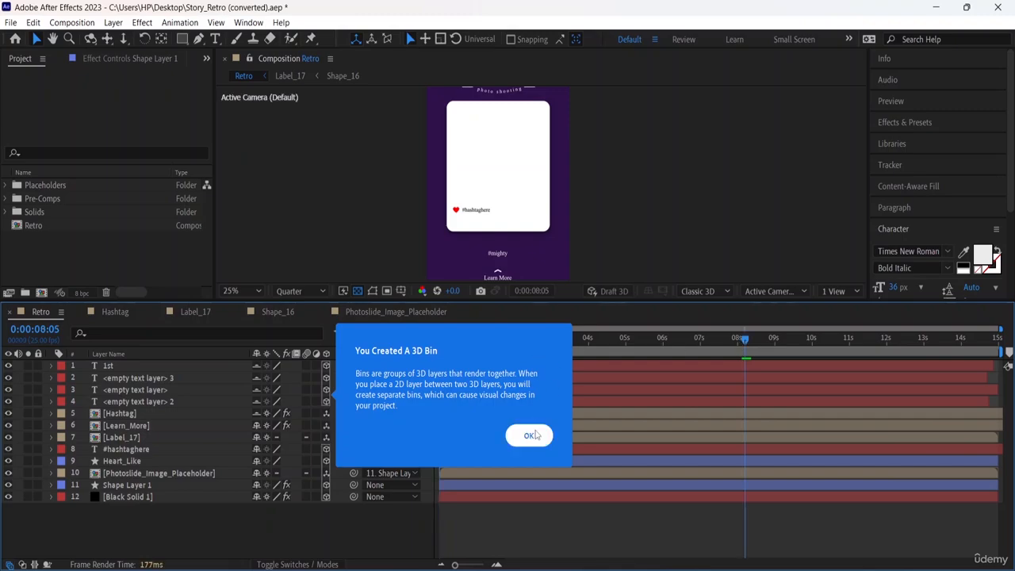
click(529, 436)
Play the composition from the start to examine the animation with all layers in 3D.
drag(752, 343, 386, 336)
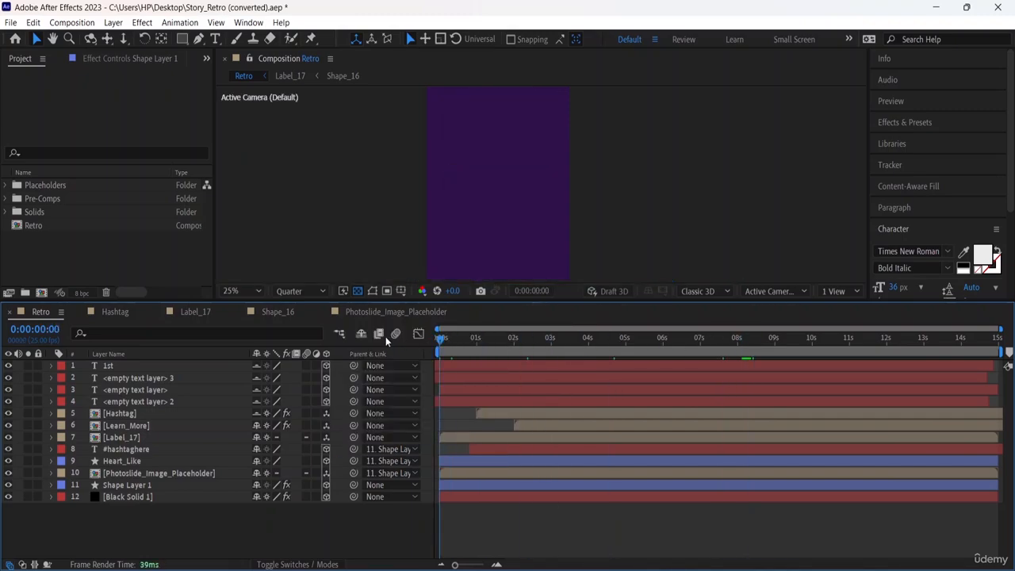
key(space)
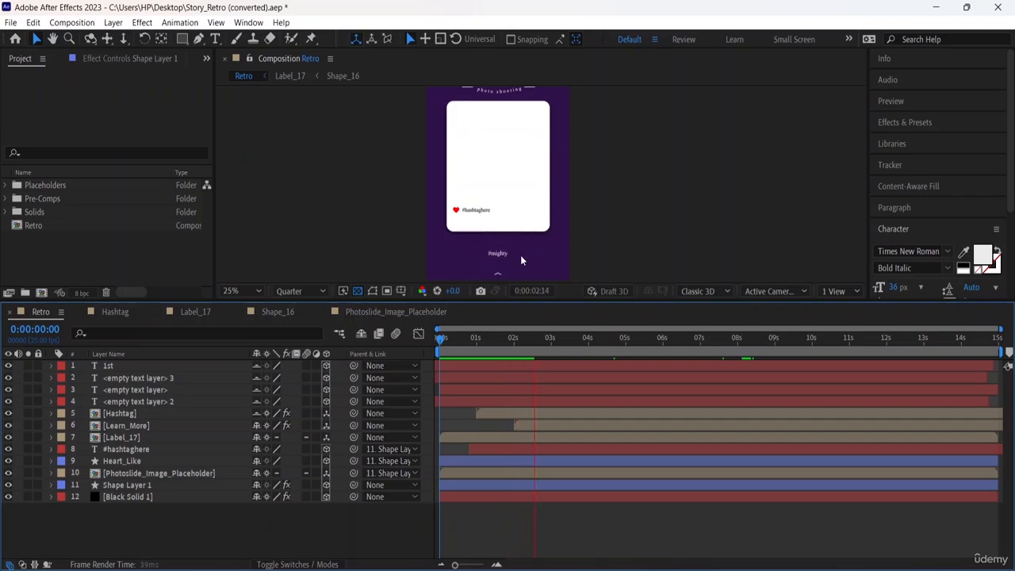
key(comma)
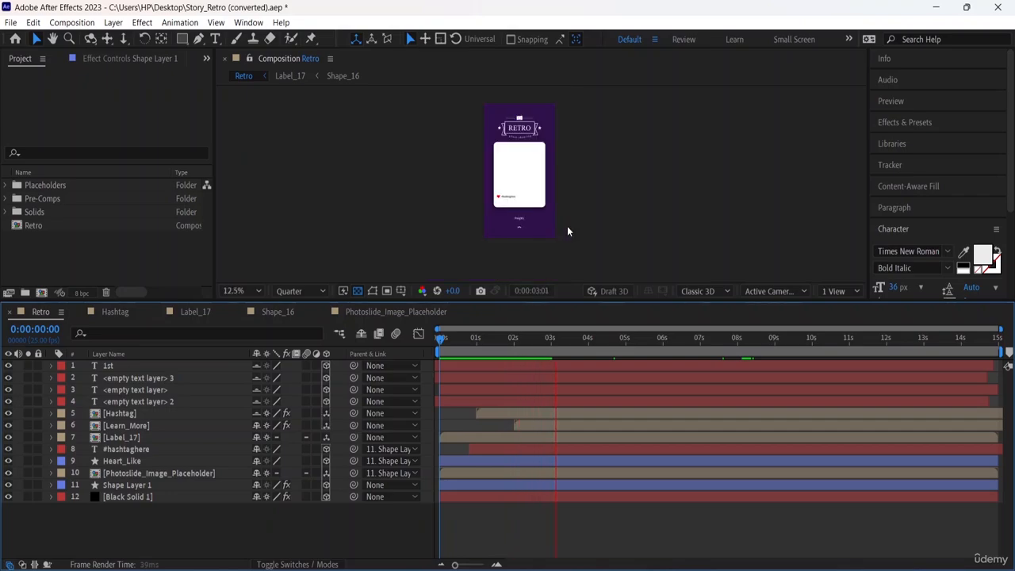
Turn off the 3D switch for every layer, from Black Solid 1 up to the 1st layer.
click(326, 497)
click(326, 485)
click(326, 473)
click(326, 450)
click(326, 438)
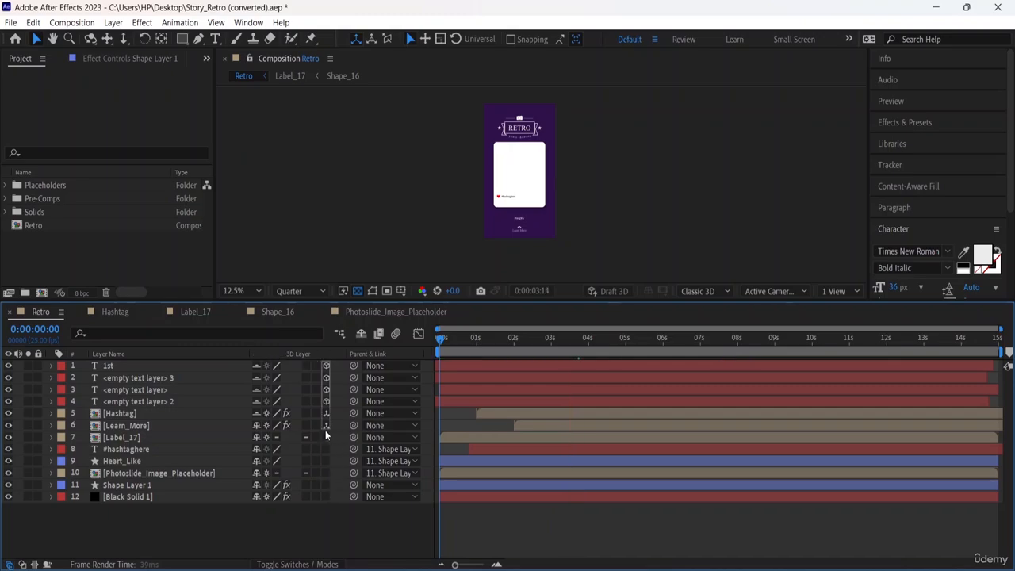
click(326, 426)
click(326, 414)
click(327, 402)
click(326, 365)
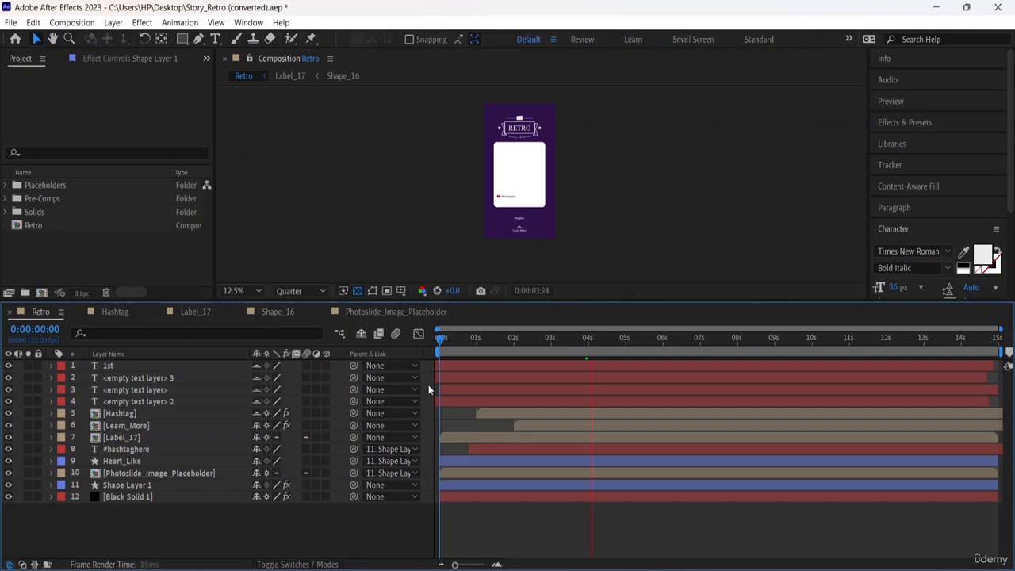
Show the Mode and Track Matte columns and review the blending modes offered for the 1st layer without changing it.
click(320, 565)
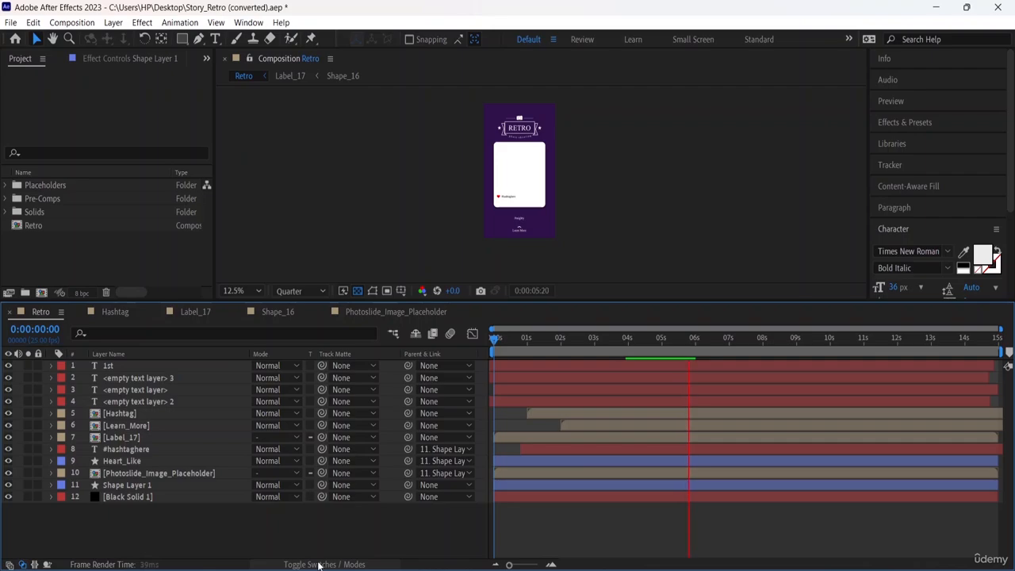
click(296, 366)
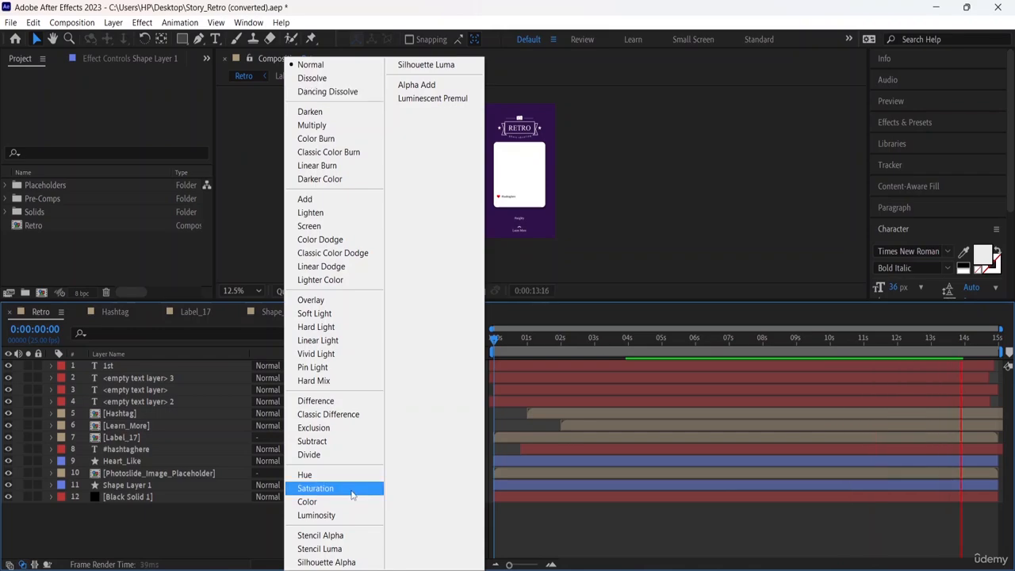
click(577, 274)
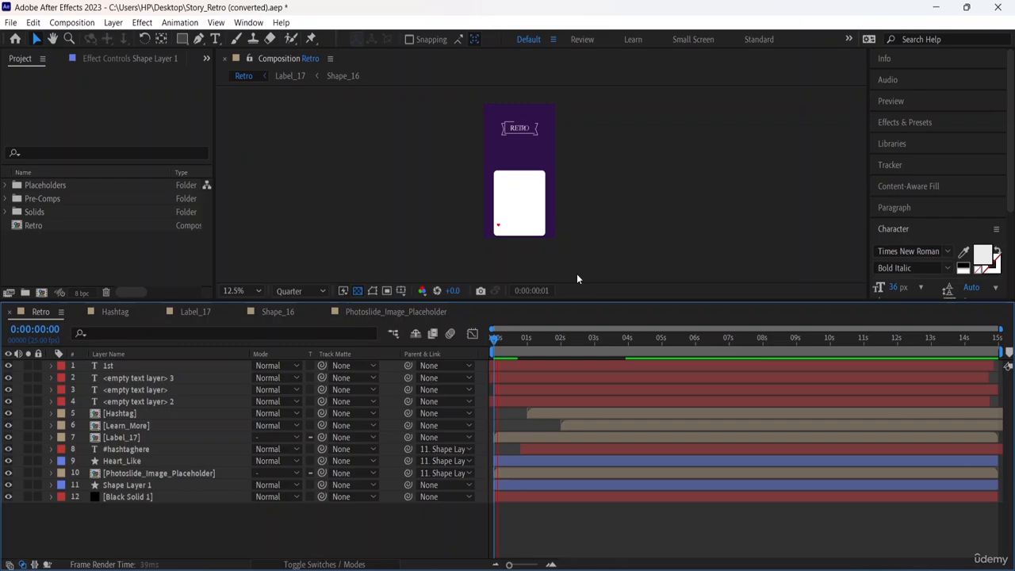
Try <empty text layer> 3 as the track matte of the 1st layer and restore the matte to None.
click(351, 377)
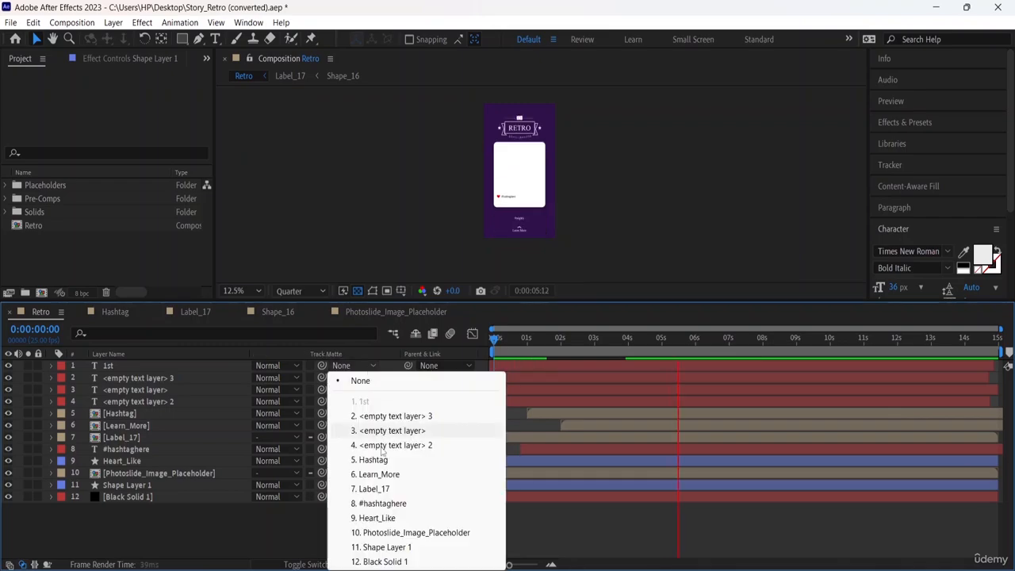
click(412, 416)
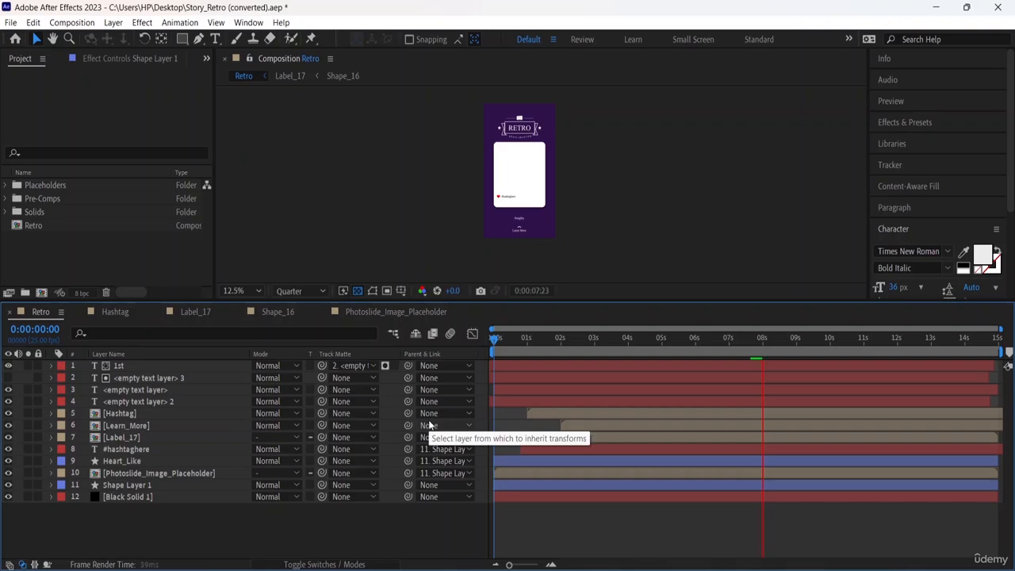
click(372, 365)
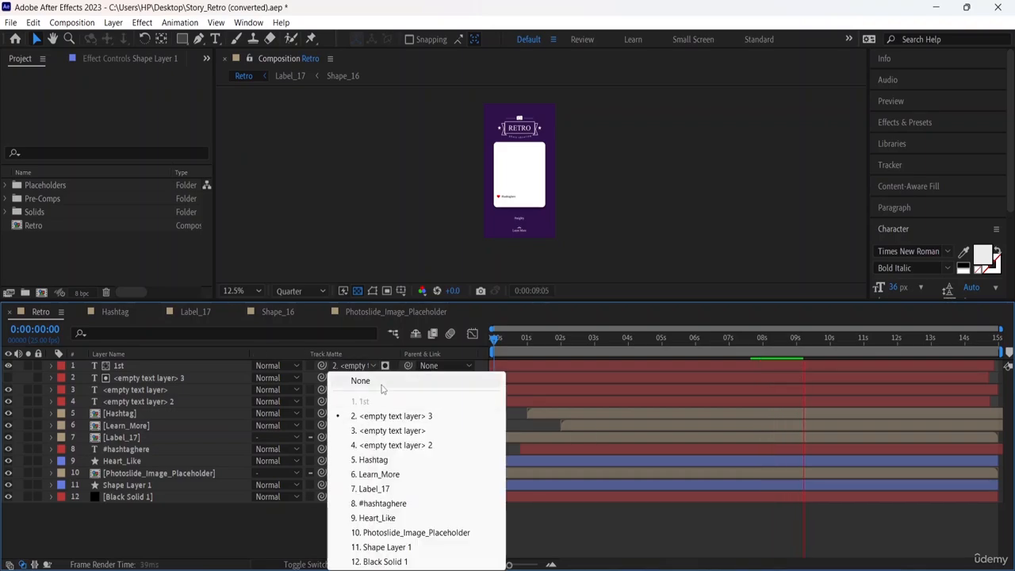
click(381, 382)
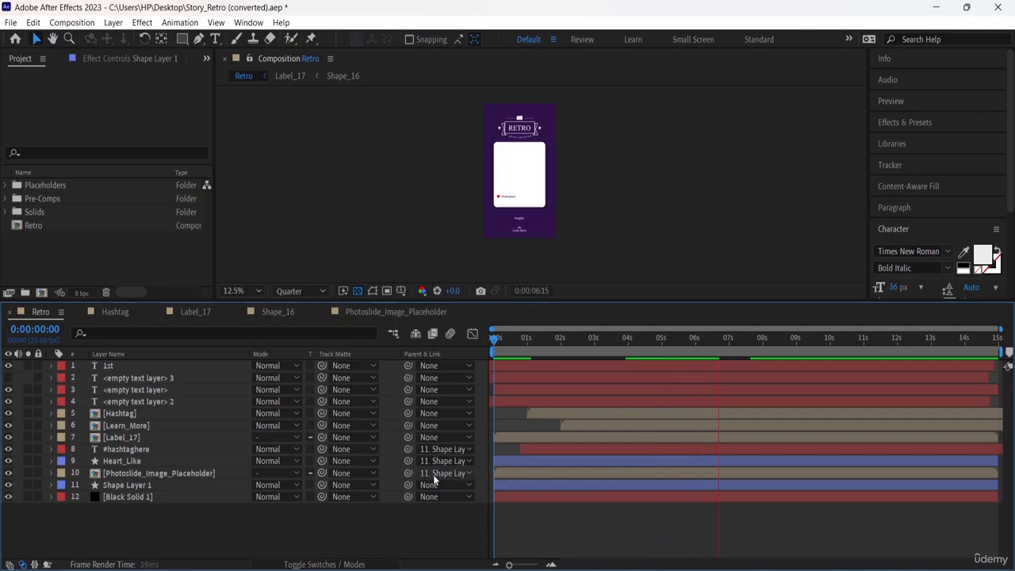
Parent <empty text layer> to Heart_Like and <empty text layer> 2 to Shape Layer 1.
click(454, 391)
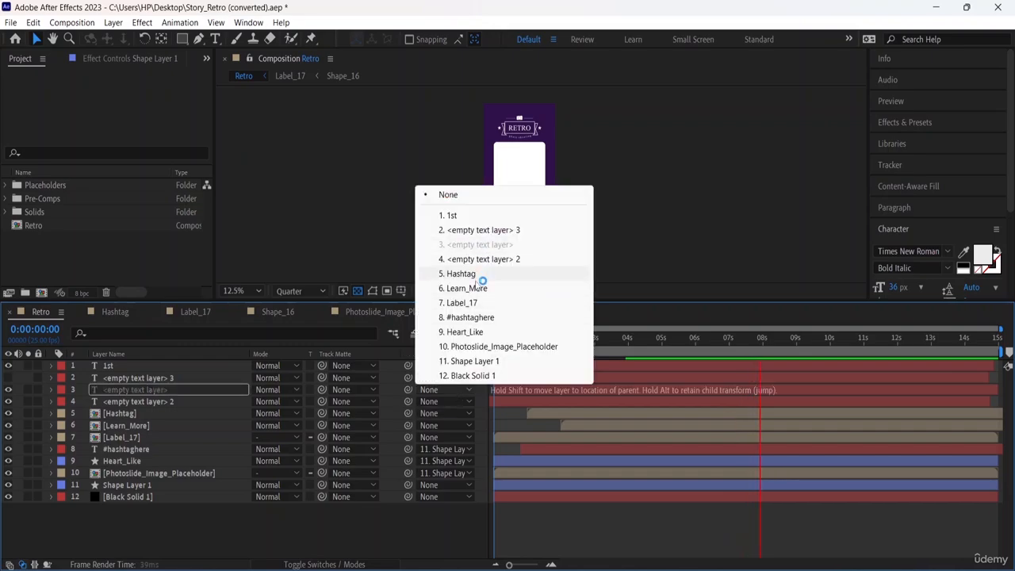
click(480, 334)
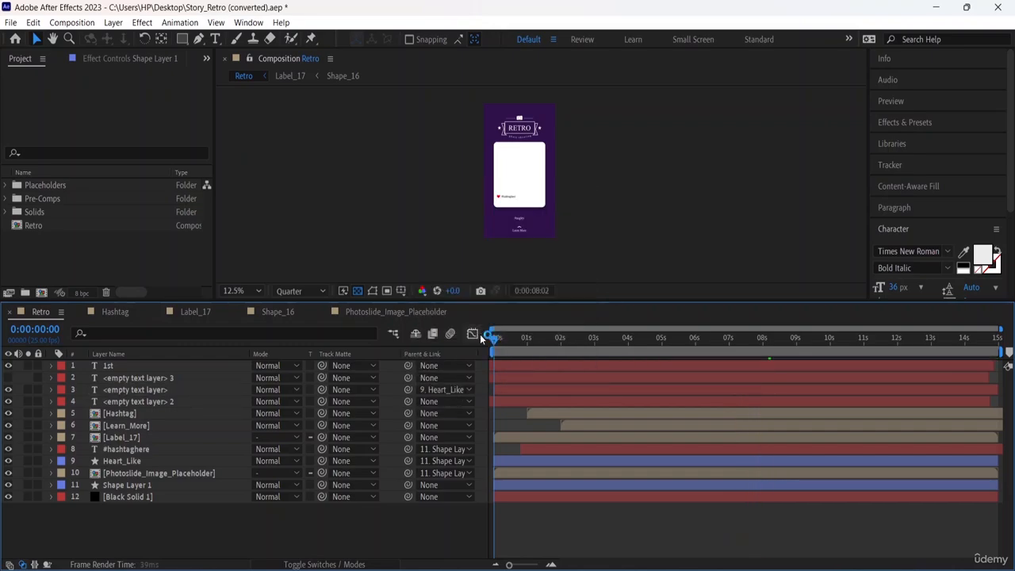
click(465, 401)
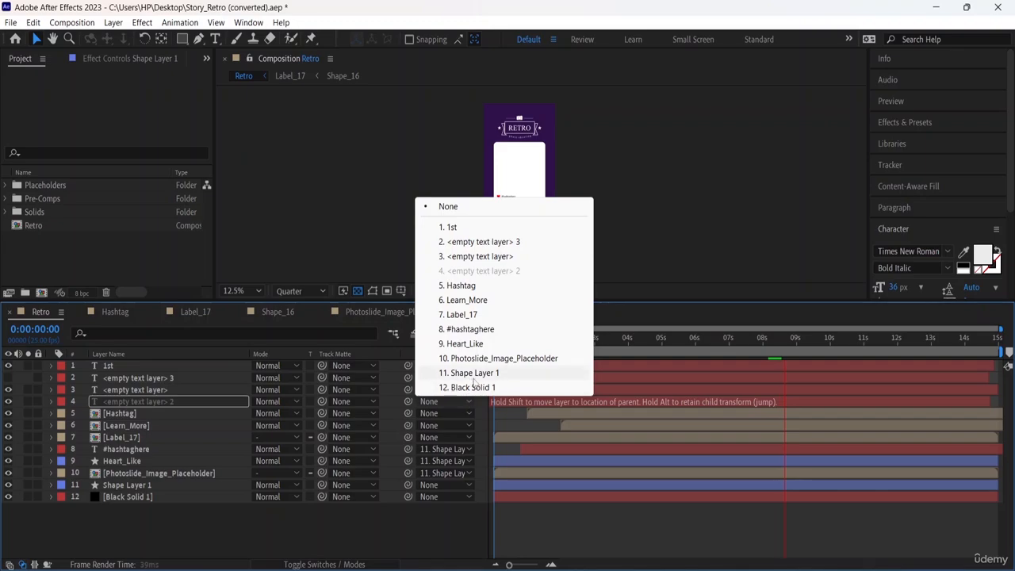
click(468, 373)
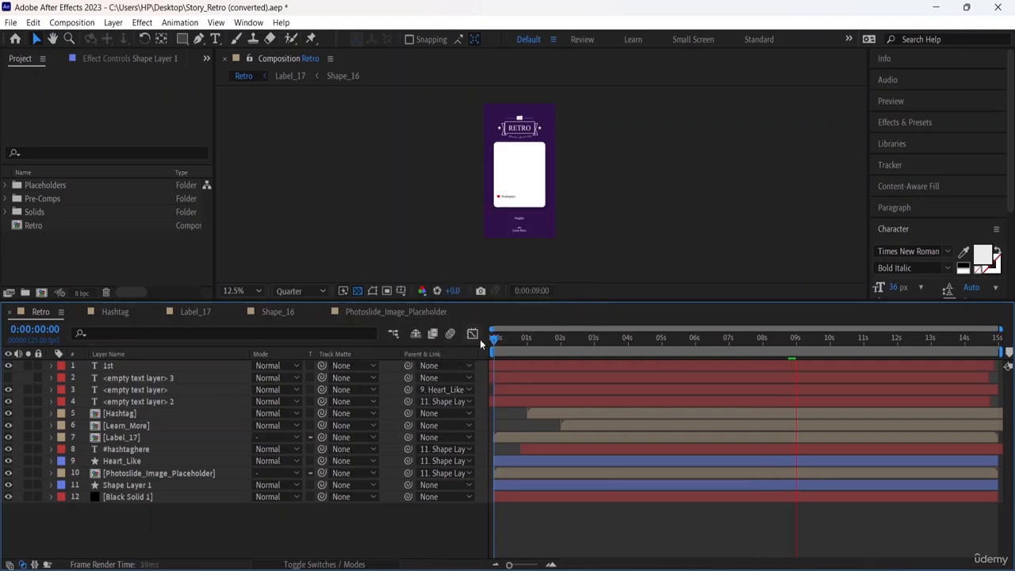
Play the composition from the start to examine the animation with the newly parented text layers.
key(space)
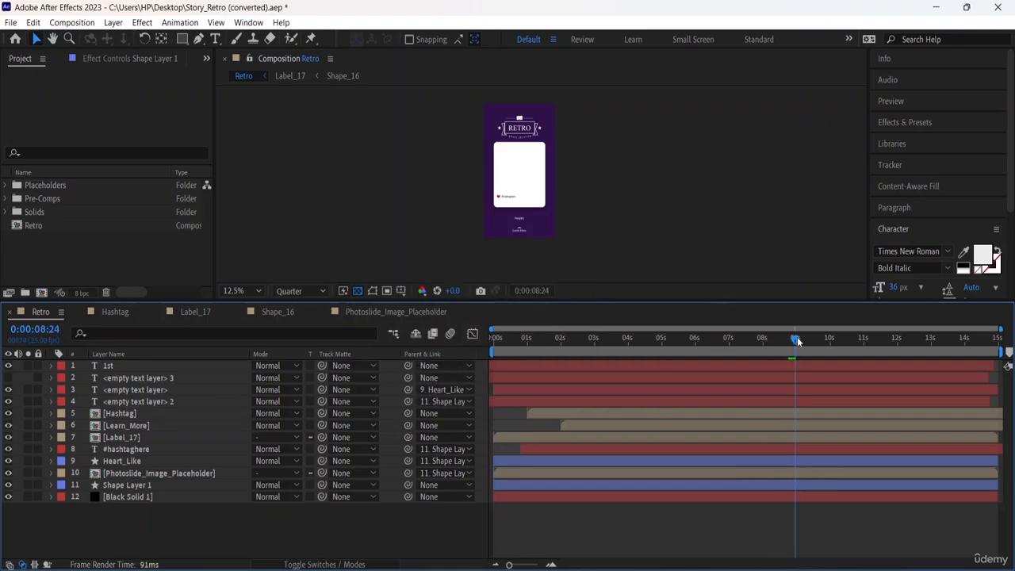
drag(797, 341, 461, 336)
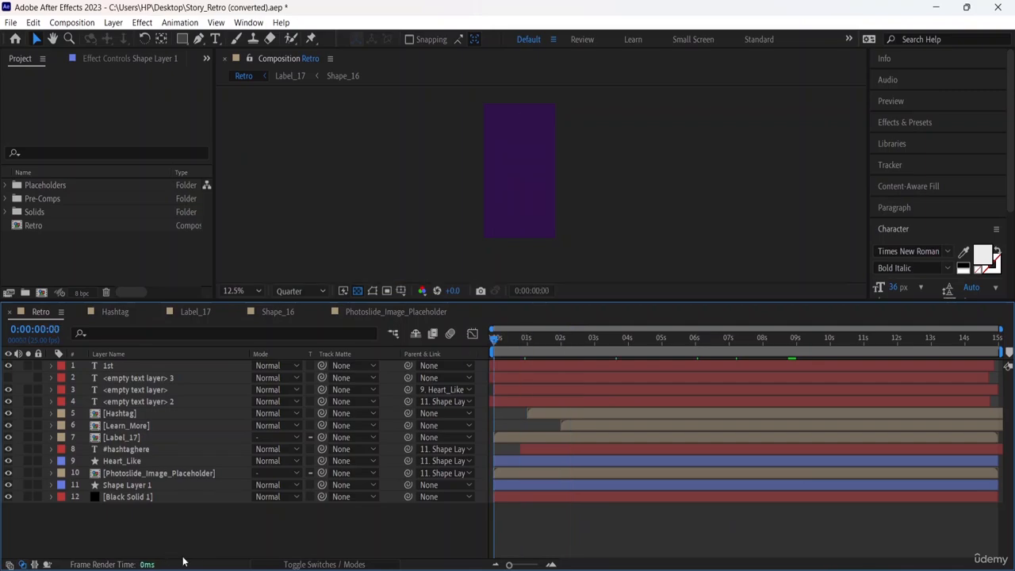
key(space)
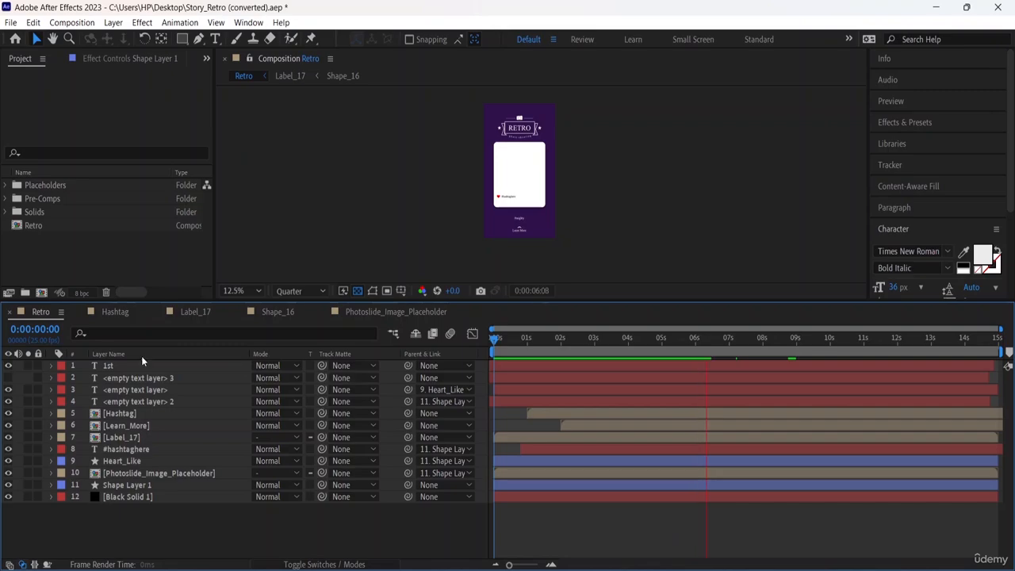
Filter the Retro timeline to Color properties, look through the matching layers and clear the filter.
click(81, 334)
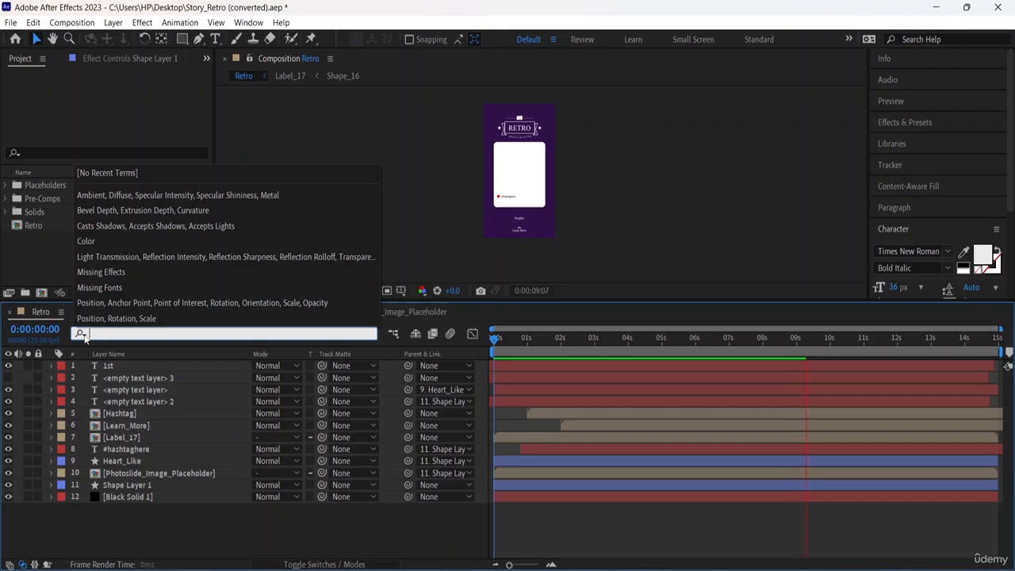
click(137, 242)
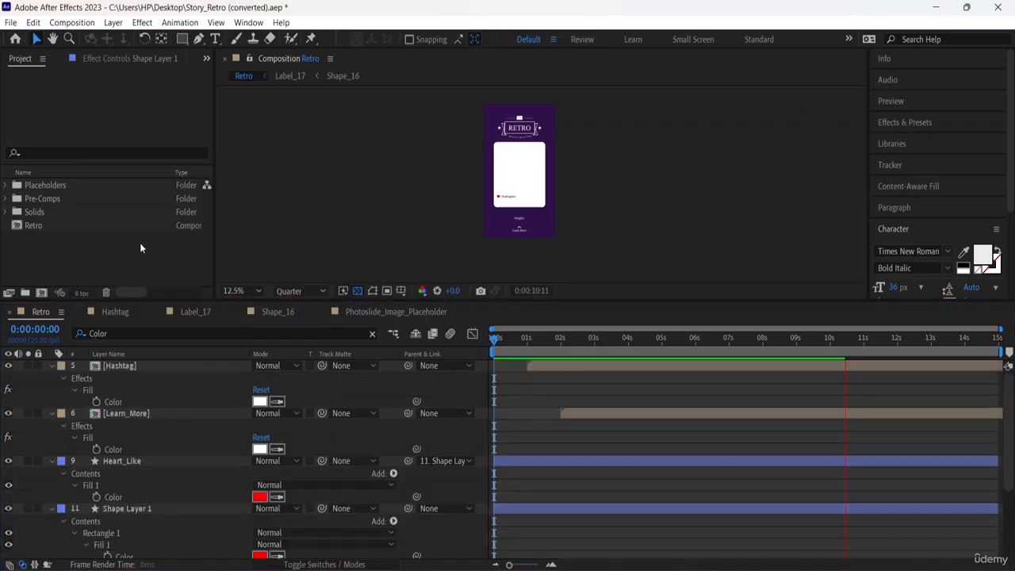
scroll(305, 461, down, 3)
scroll(273, 549, down, 1)
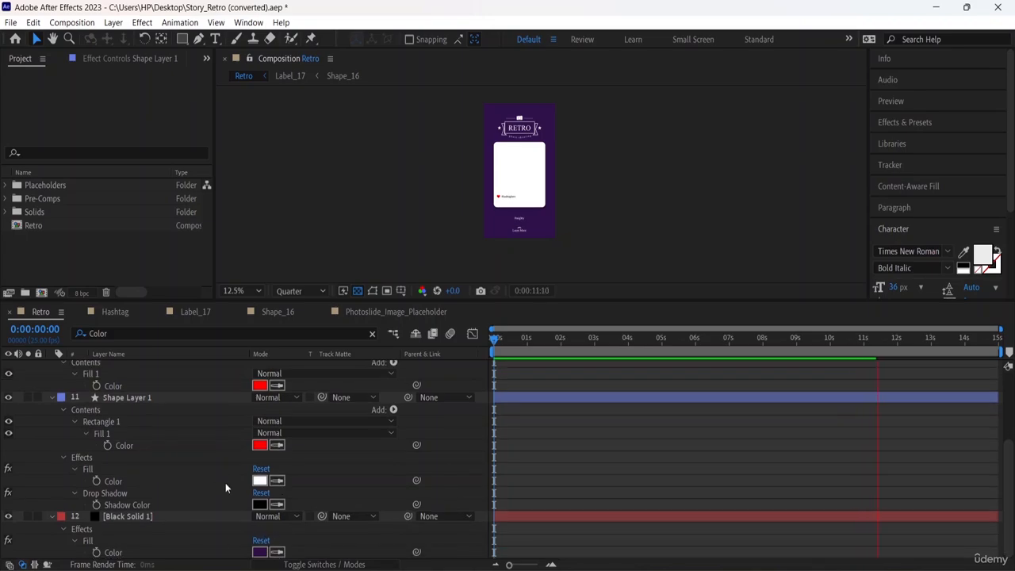
click(373, 334)
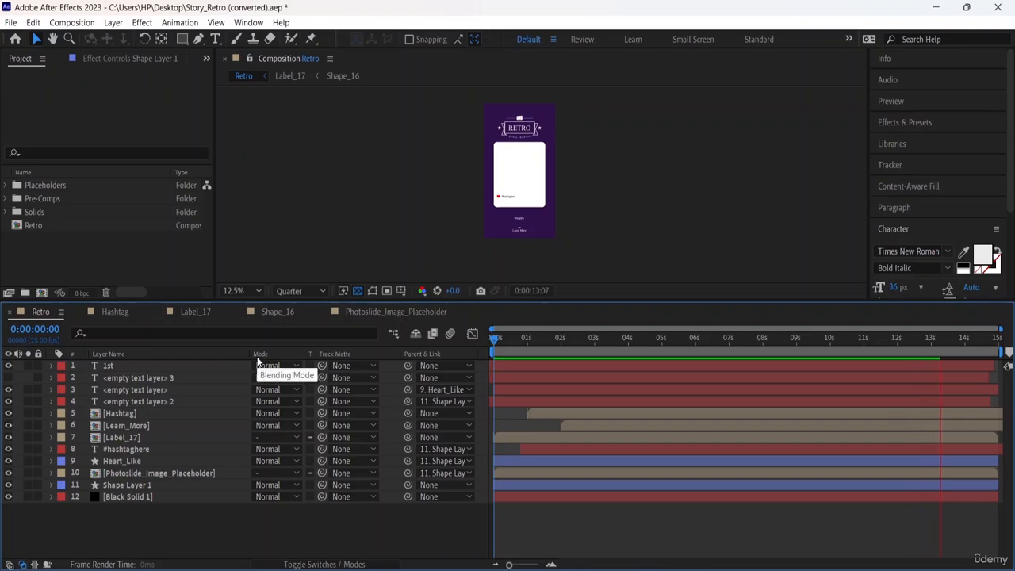
Show the layer switches columns and open the Graph Editor in an enlarged timeline with the Learn_More layer selected.
click(336, 565)
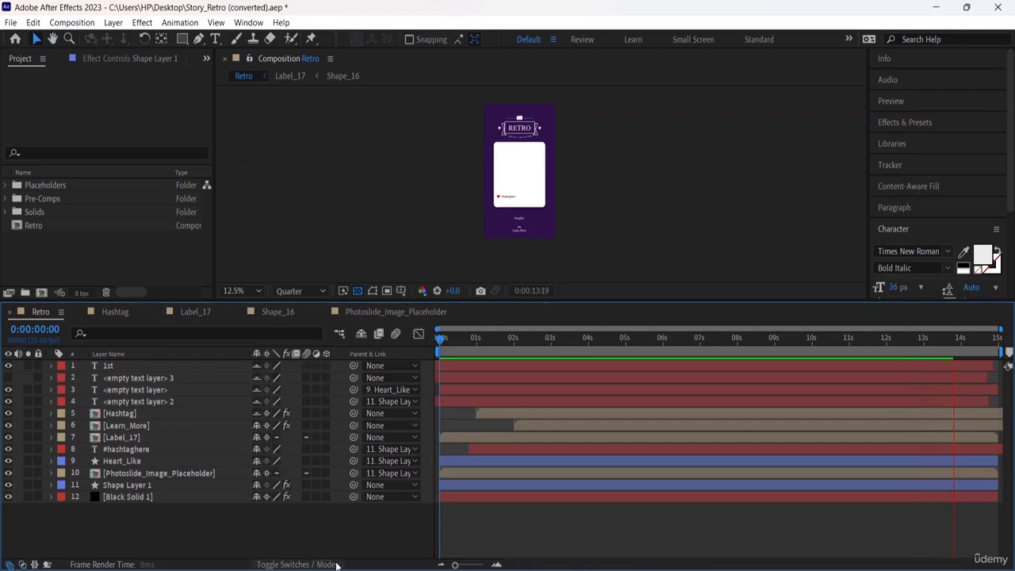
click(418, 334)
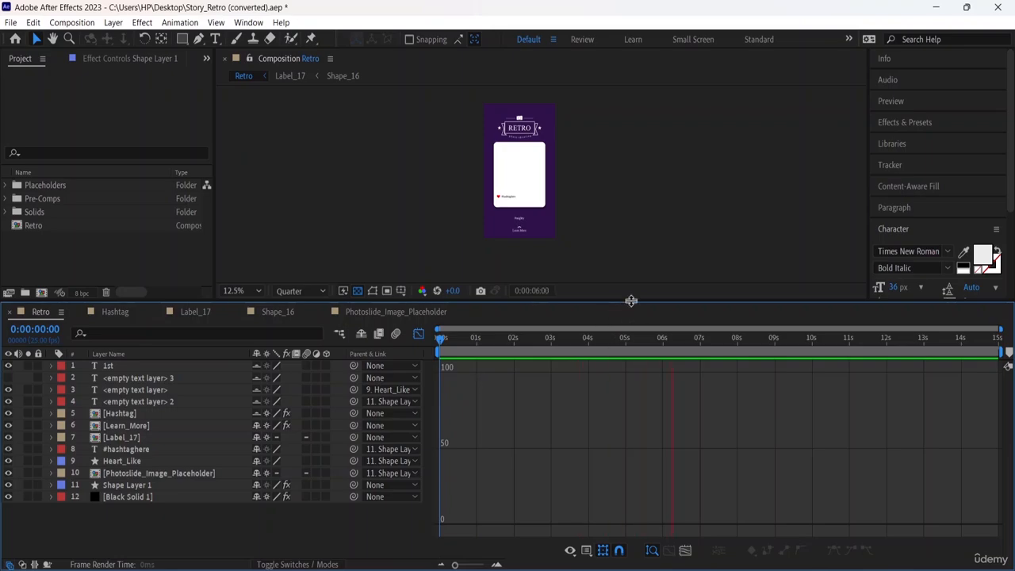
drag(629, 266, 619, 186)
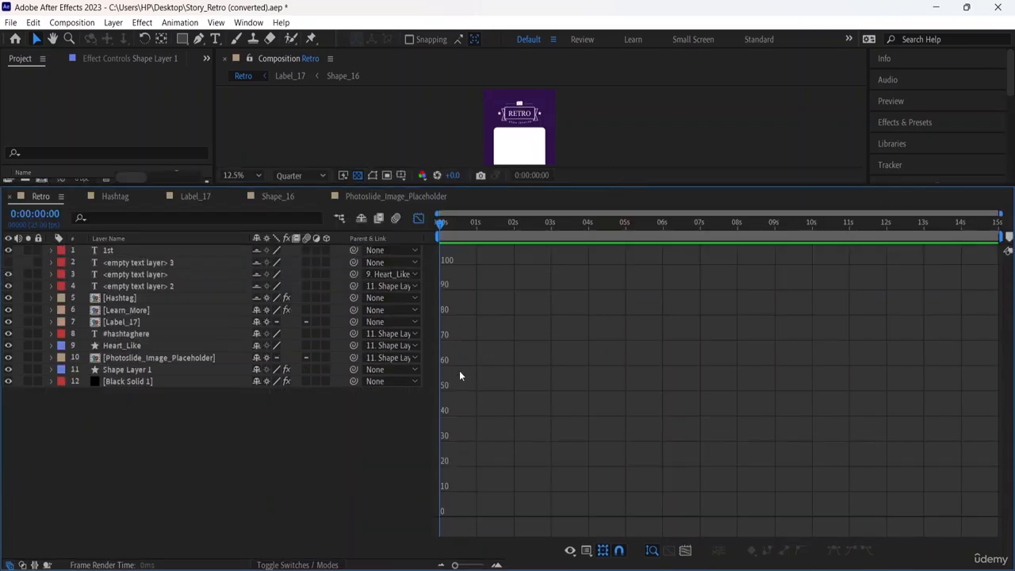
click(137, 312)
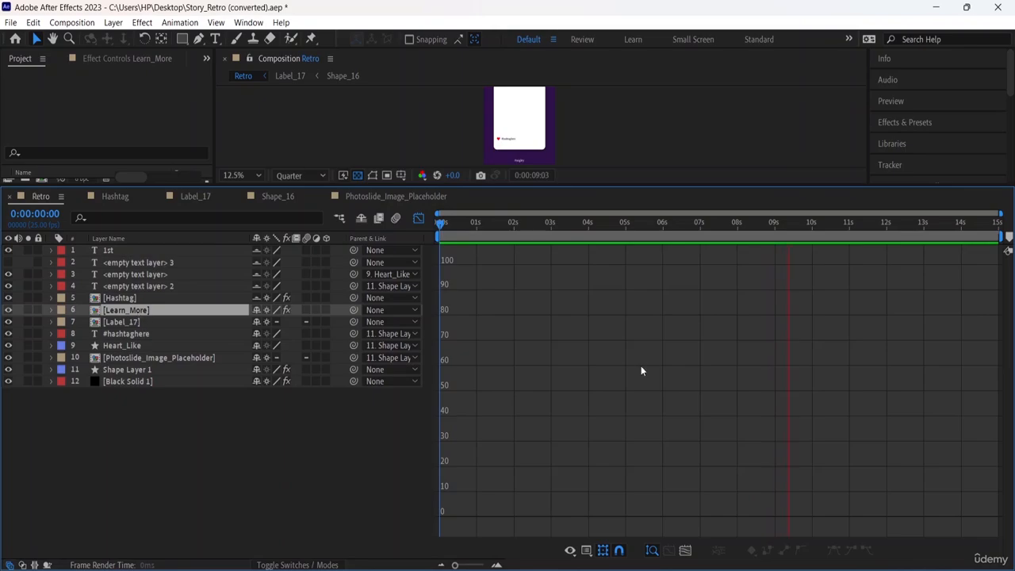
drag(522, 308, 766, 480)
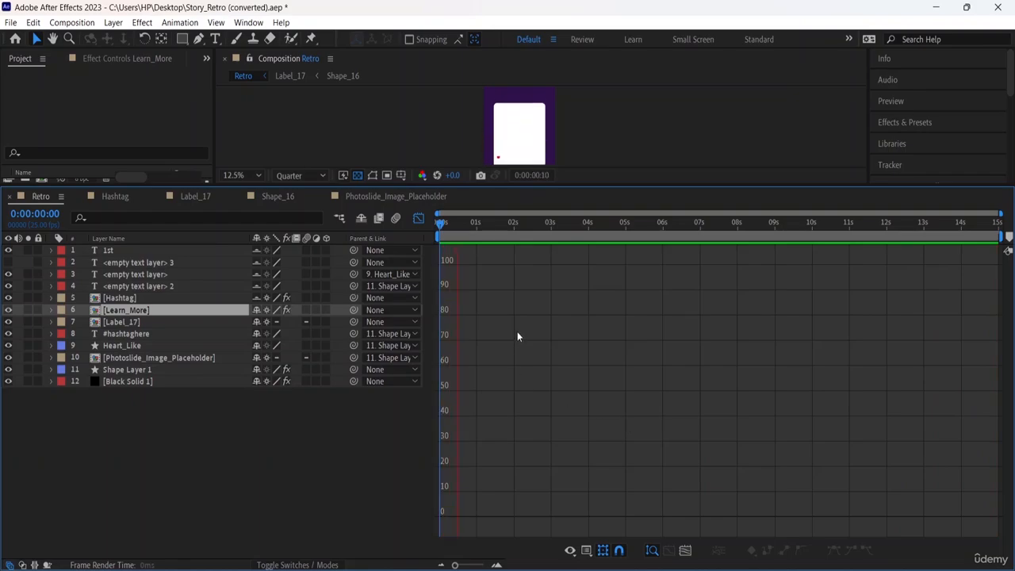
drag(476, 330, 724, 547)
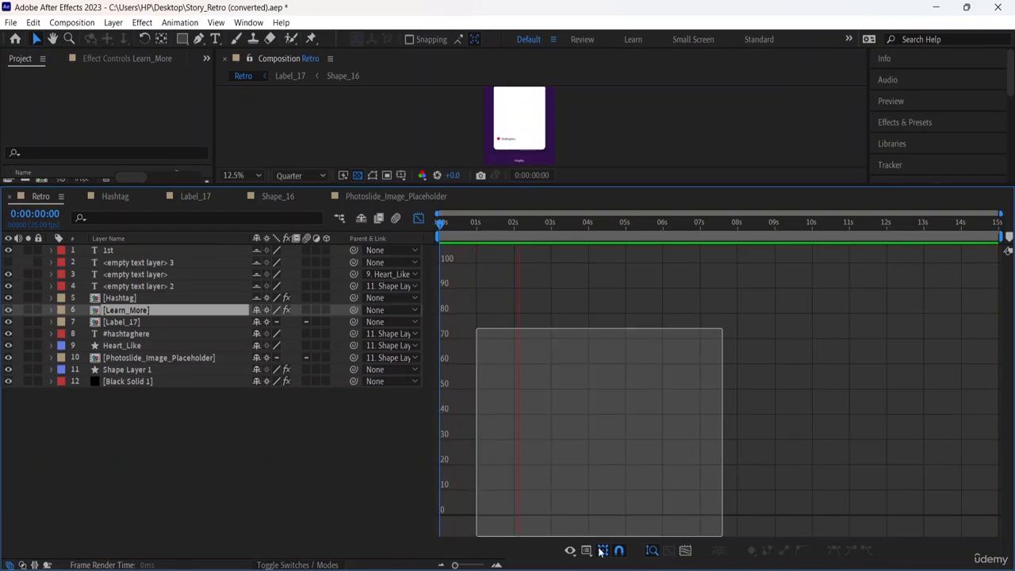
Set the Graph Editor to show animated properties and turn off its transform box and snapping.
click(570, 550)
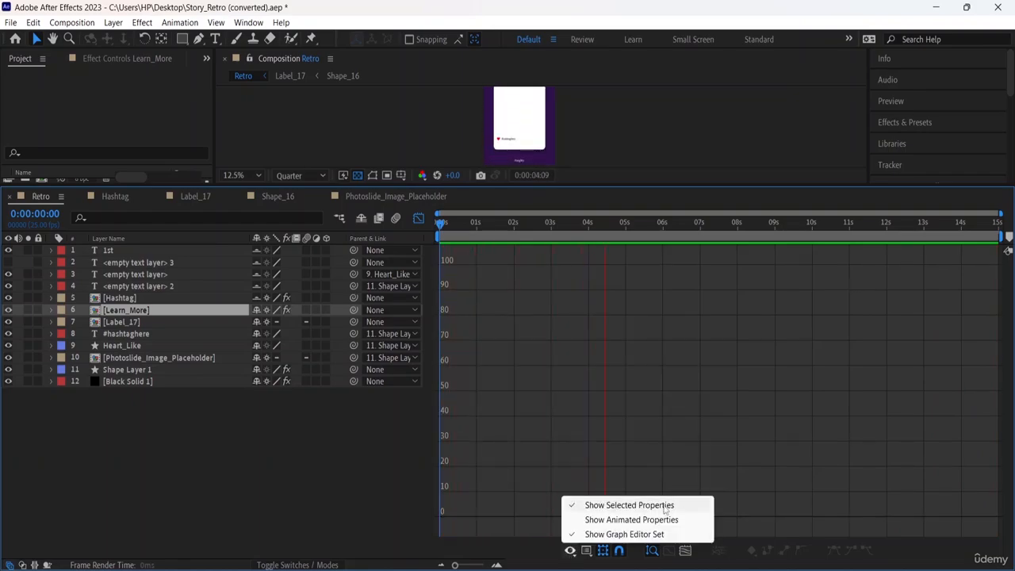
click(639, 520)
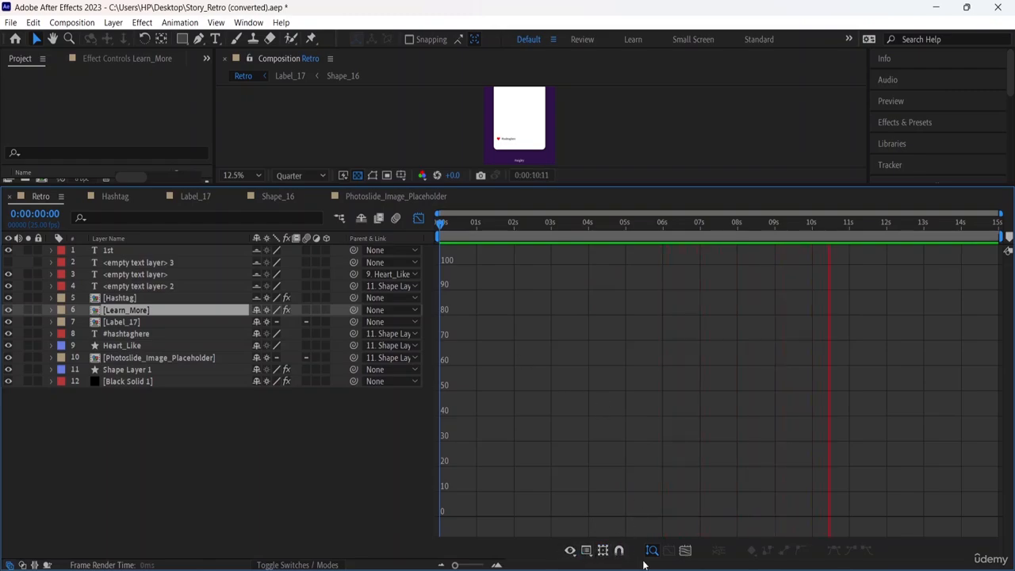
click(687, 551)
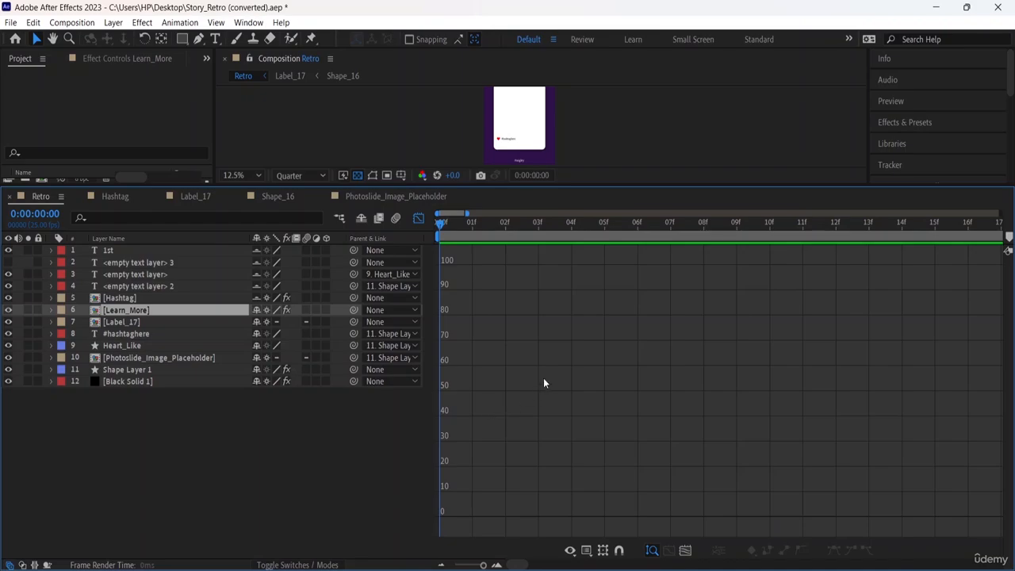
Move the Learn_More layer to the top of the layer stack and back down to directly above the Hashtag layer.
drag(490, 406, 627, 232)
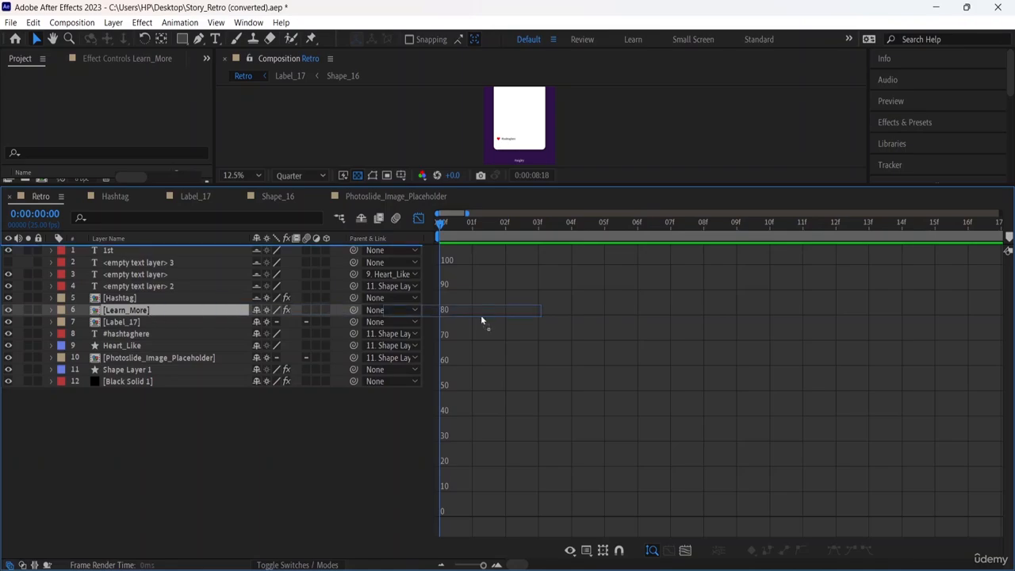
key(ctrl+shift+bracketright)
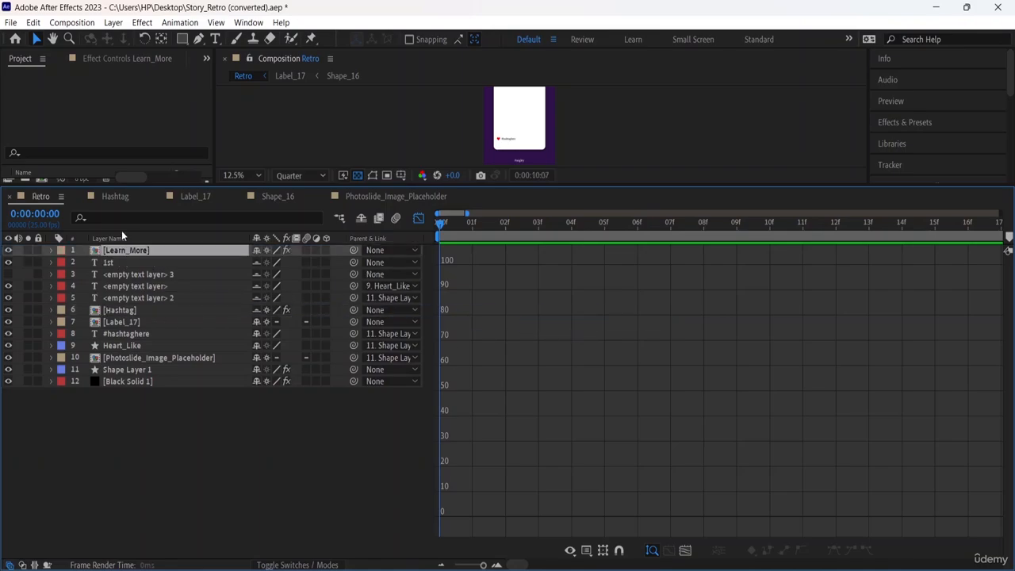
drag(150, 261, 132, 306)
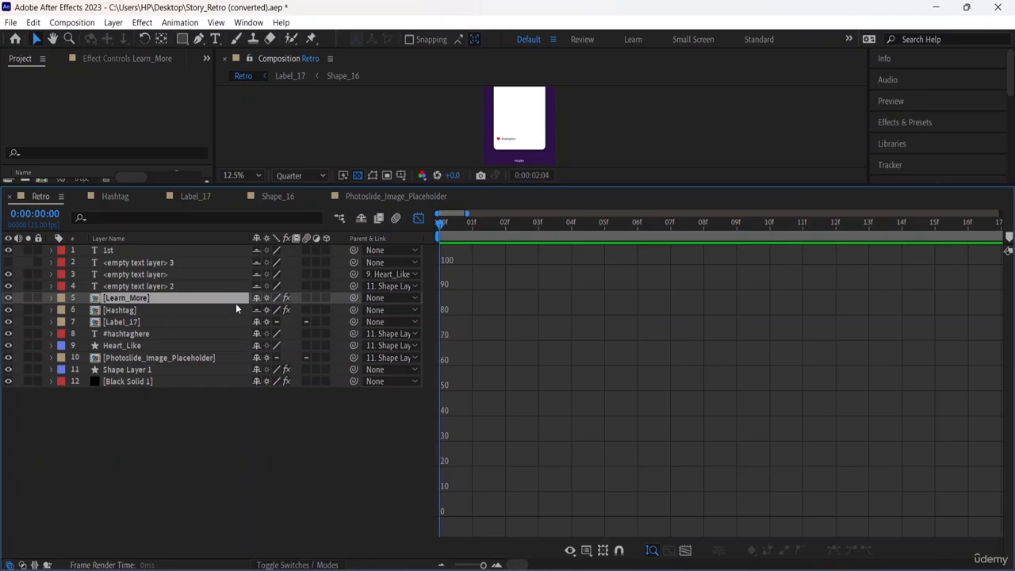
Close the Graph Editor and reduce the timeline's height, showing the layer bars over the full 15 seconds.
click(419, 218)
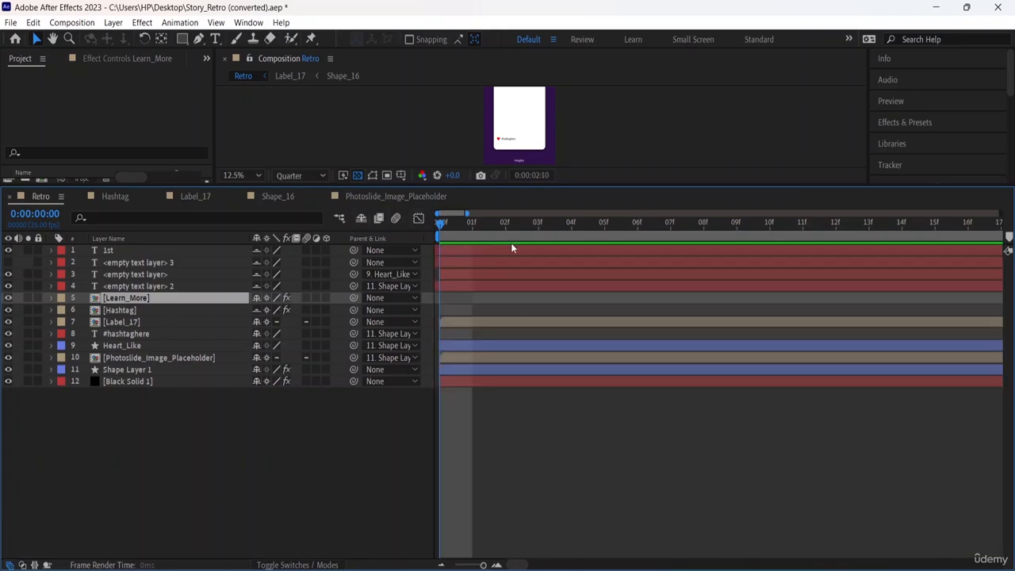
drag(558, 185, 567, 327)
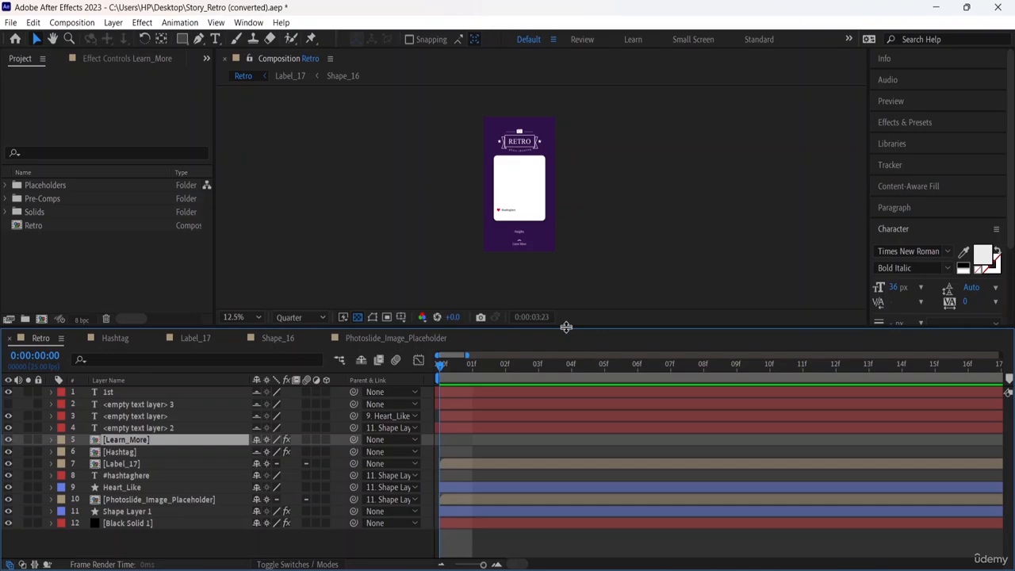
key(minus)
key(minus)
key(minus)
key(minus)
key(minus)
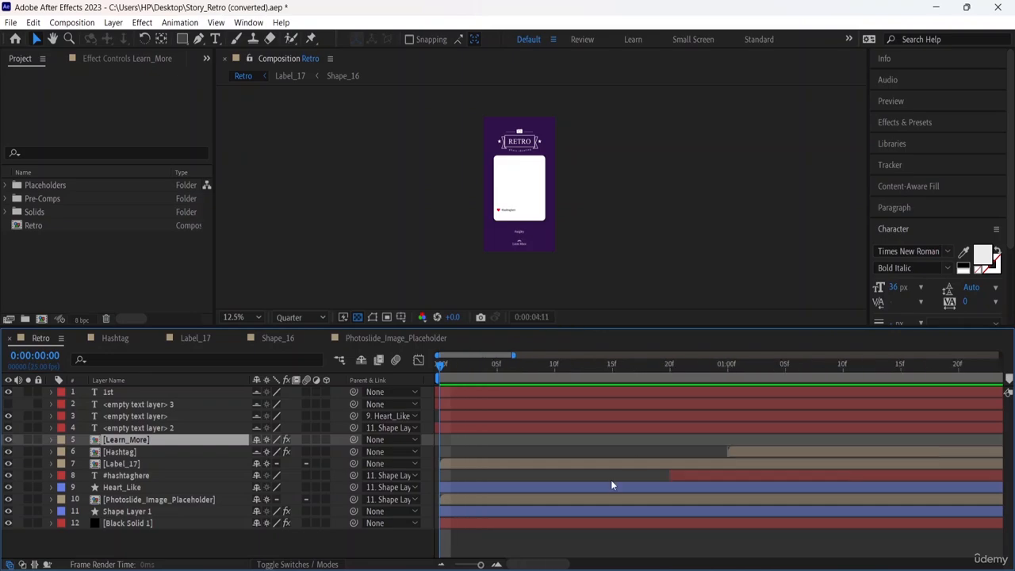
key(minus)
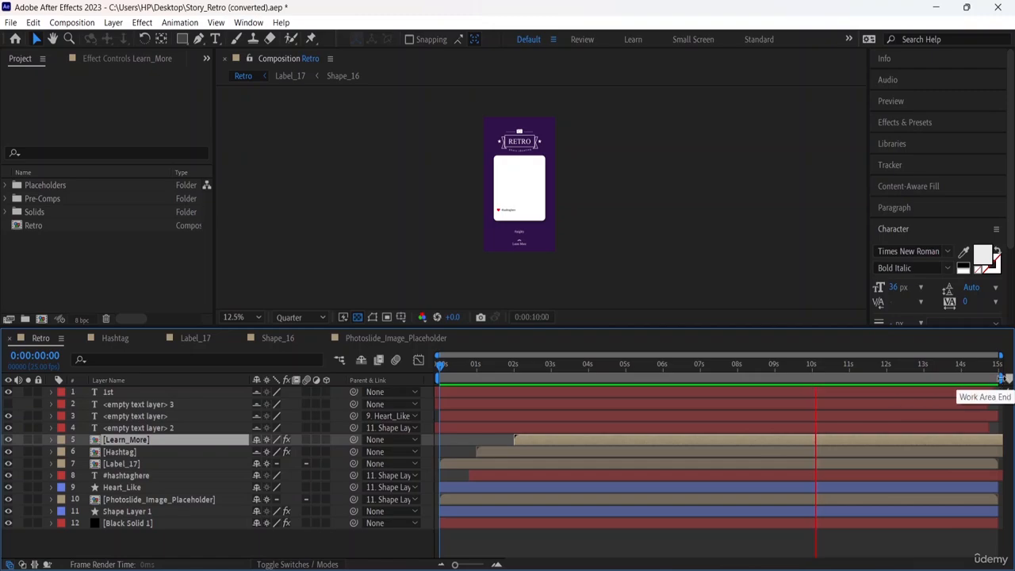
End the work area at about 3 seconds and preview the Learn_More layer shifted to start at about frame 5.
drag(999, 383, 557, 381)
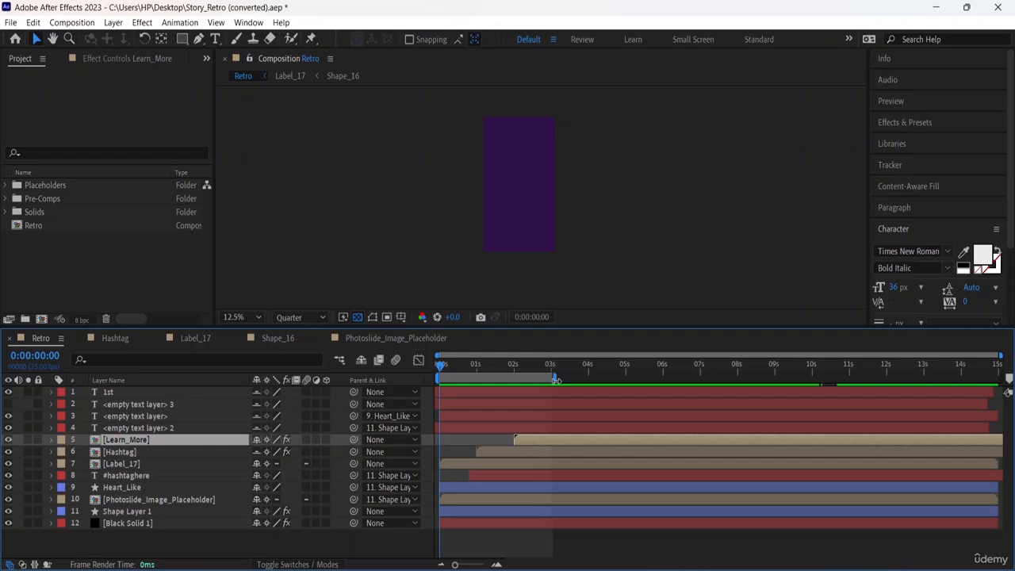
drag(486, 442, 438, 441)
key(space)
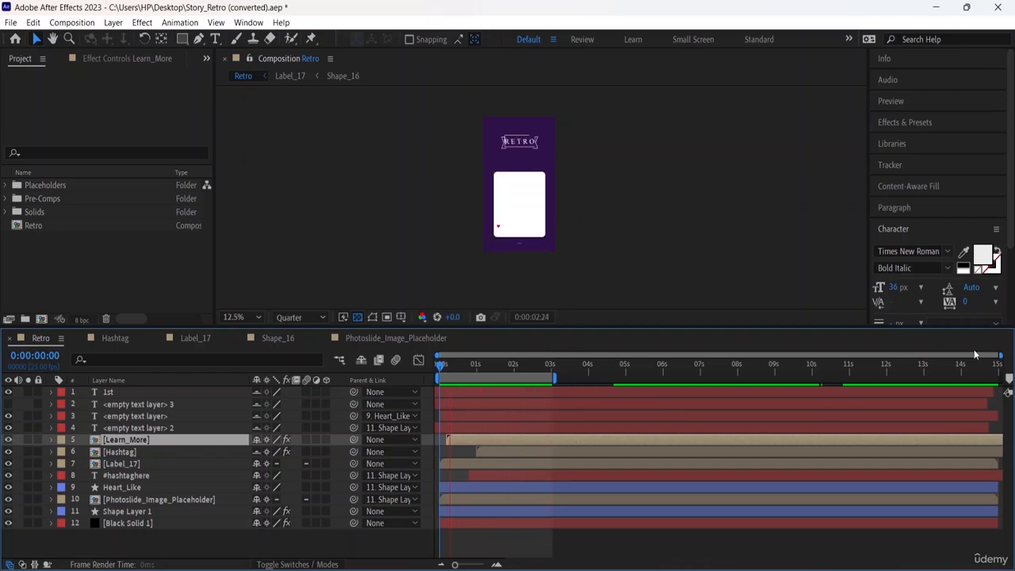
Examine the layer bars at single-frame scale and return the timeline to the whole composition.
mouse_move(1001, 356)
mouse_down()
mouse_move(433, 353)
mouse_move(1002, 356)
mouse_up()
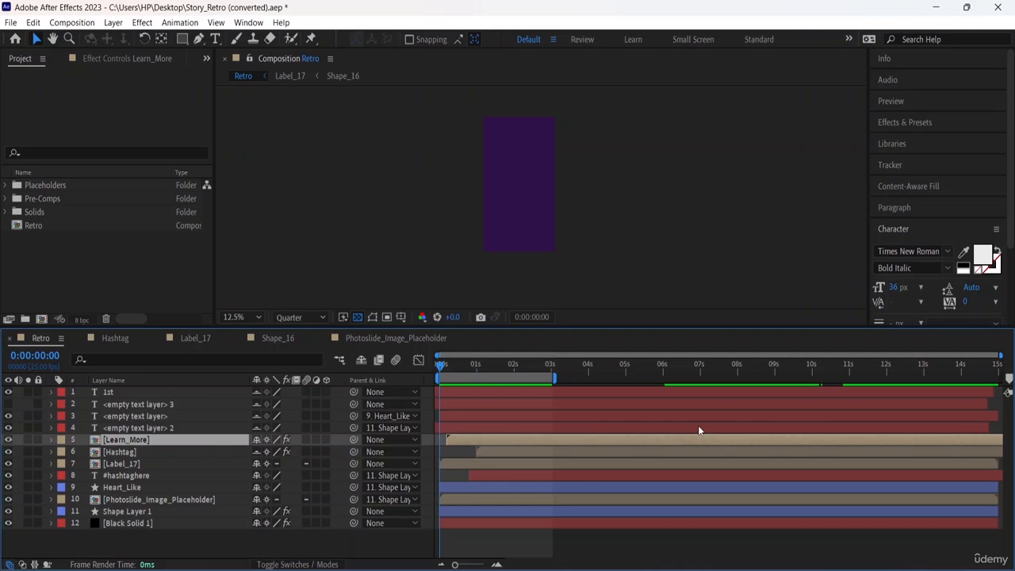
click(495, 564)
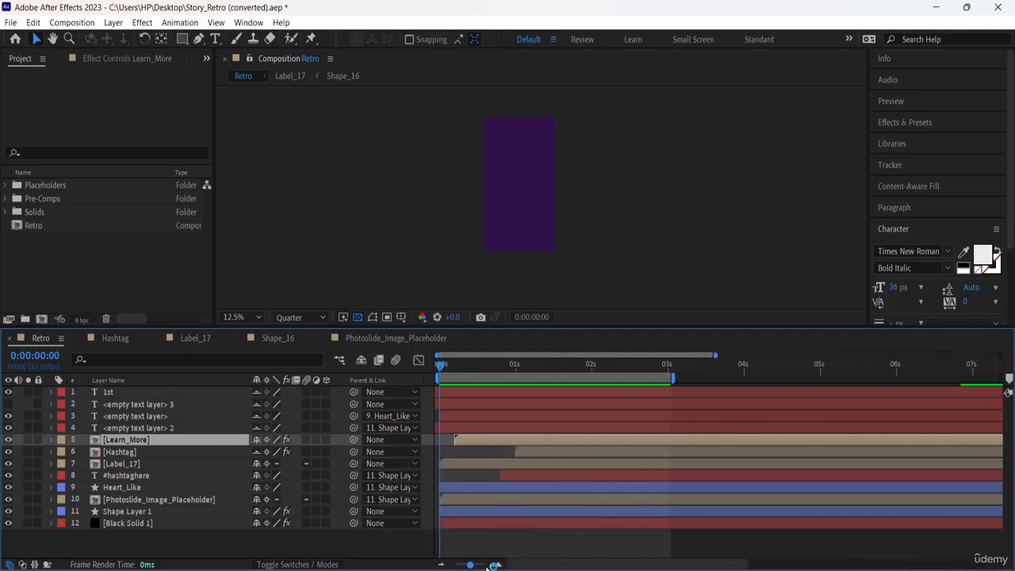
click(494, 564)
click(494, 564)
click(494, 564)
click(494, 564)
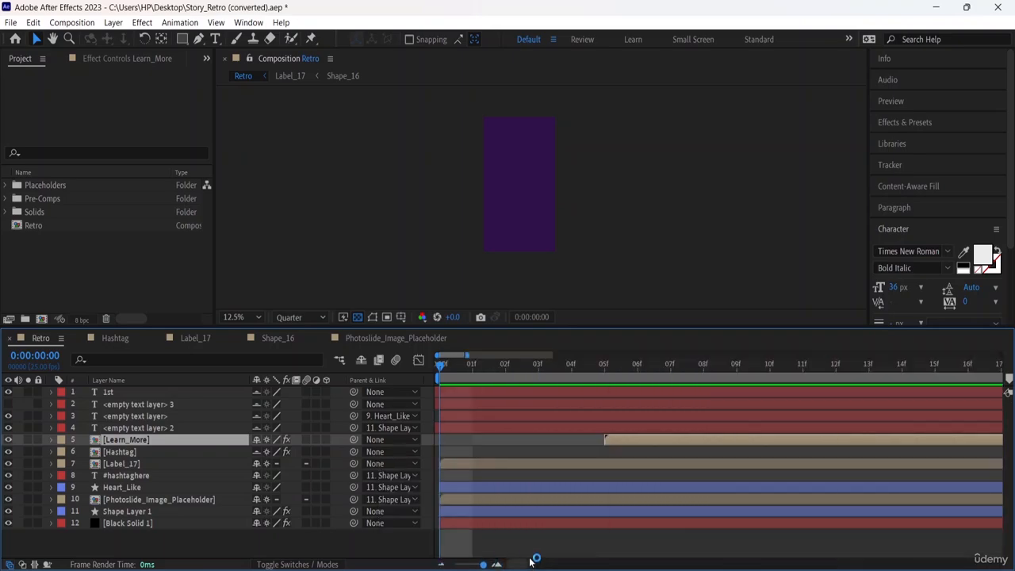
key(semicolon)
key(semicolon)
key(semicolon)
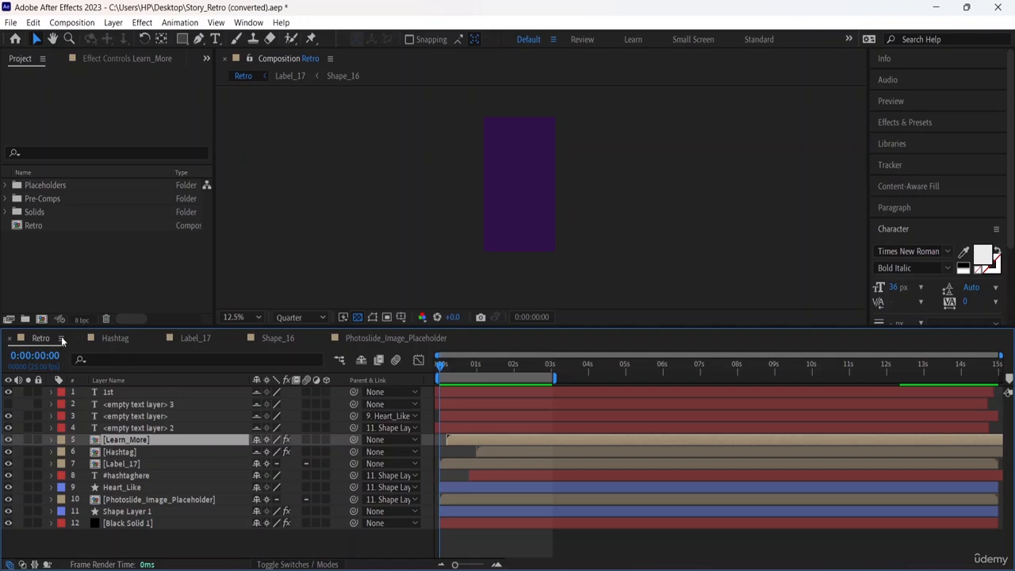
Look through the open nested compositions, close Photoslide_Image_Placeholder and return to the Retro composition.
click(112, 339)
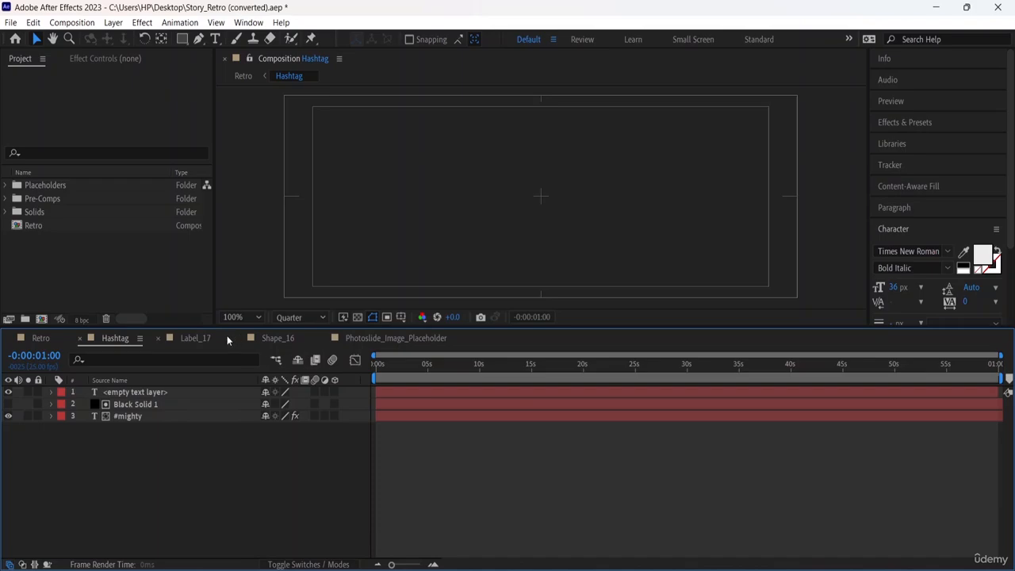
click(225, 338)
click(270, 338)
click(365, 336)
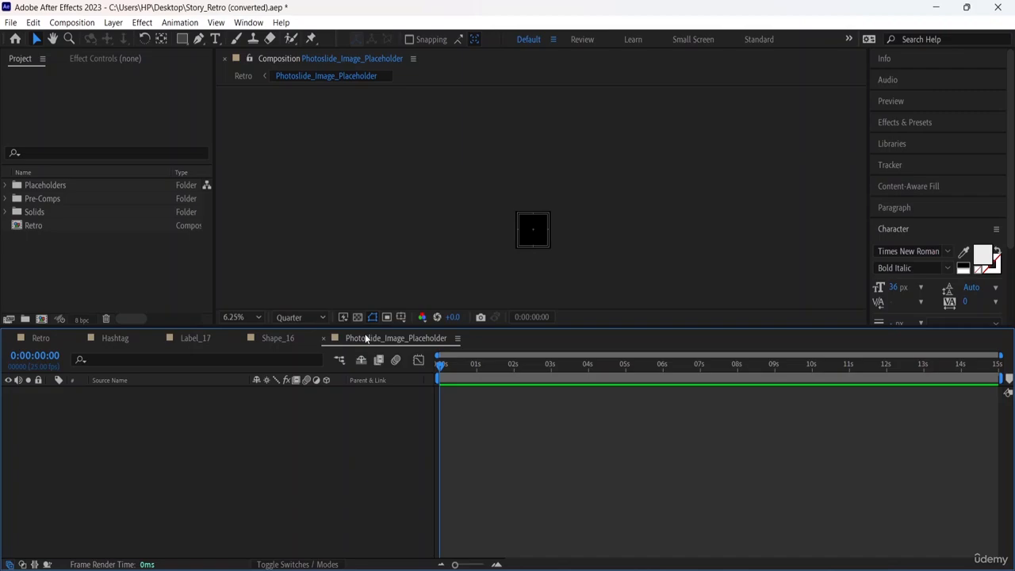
click(323, 338)
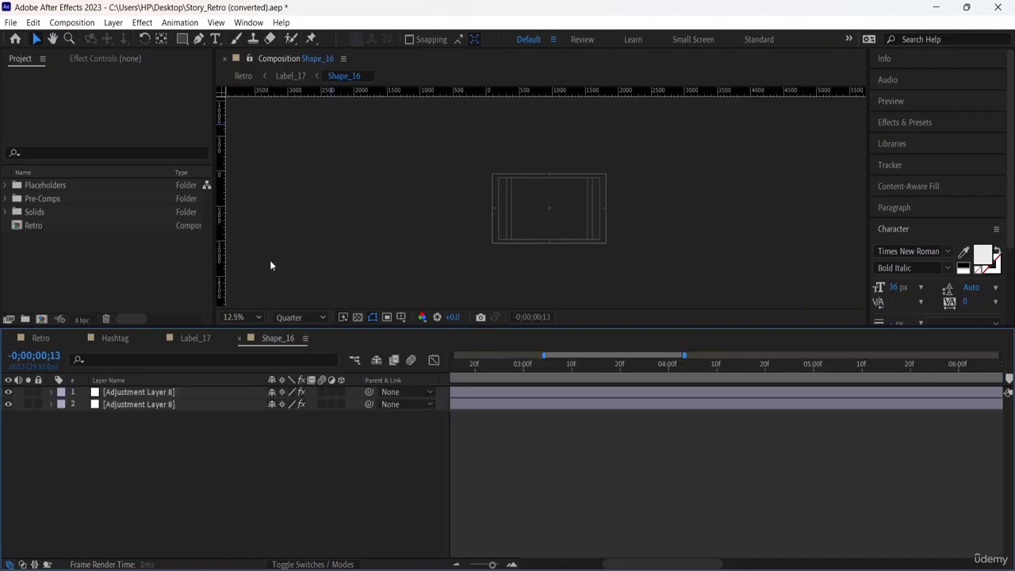
click(43, 338)
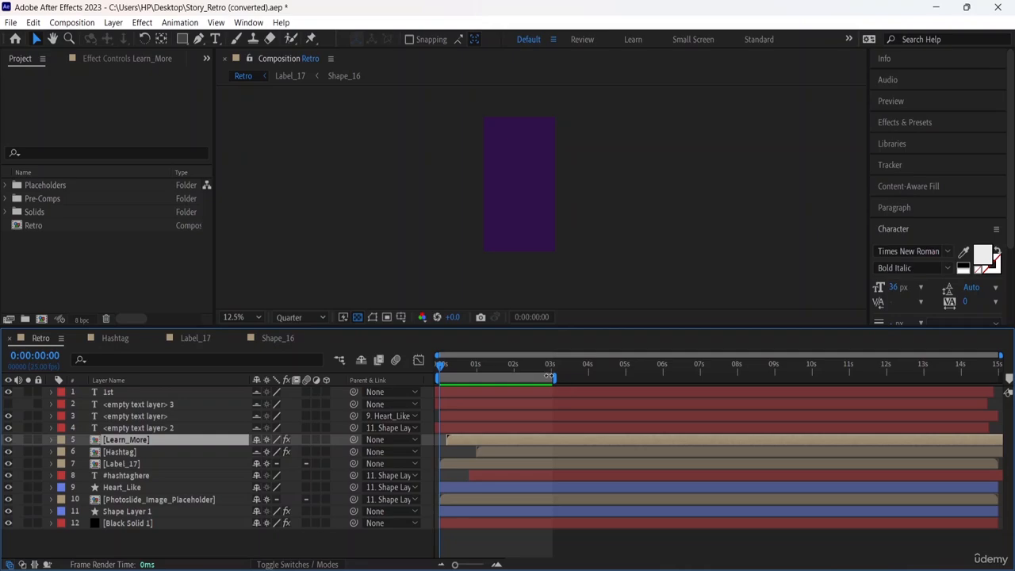
Extend the work area's end to 15 seconds and set its start at the beginning of the composition.
drag(553, 378, 1009, 380)
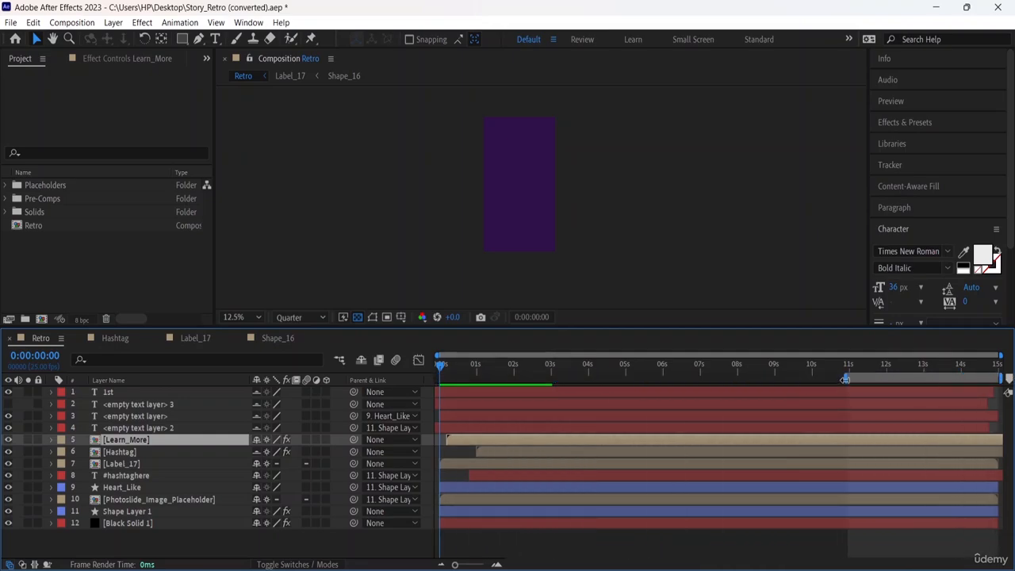
drag(845, 379, 441, 379)
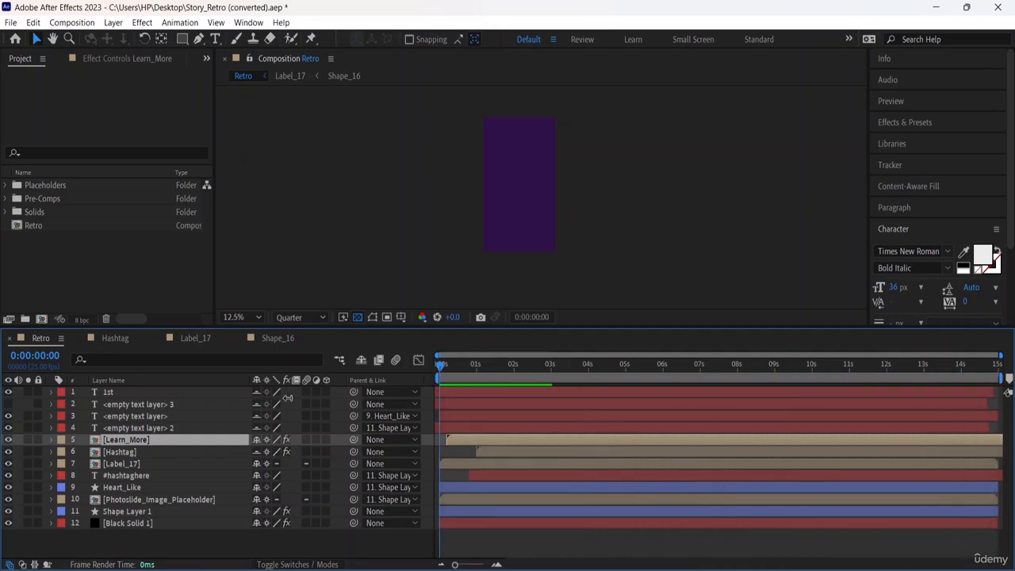
Open the Photoslide_Image_Placeholder composition and import the image pexels-pixabay-159711.jpg into the project.
click(146, 502)
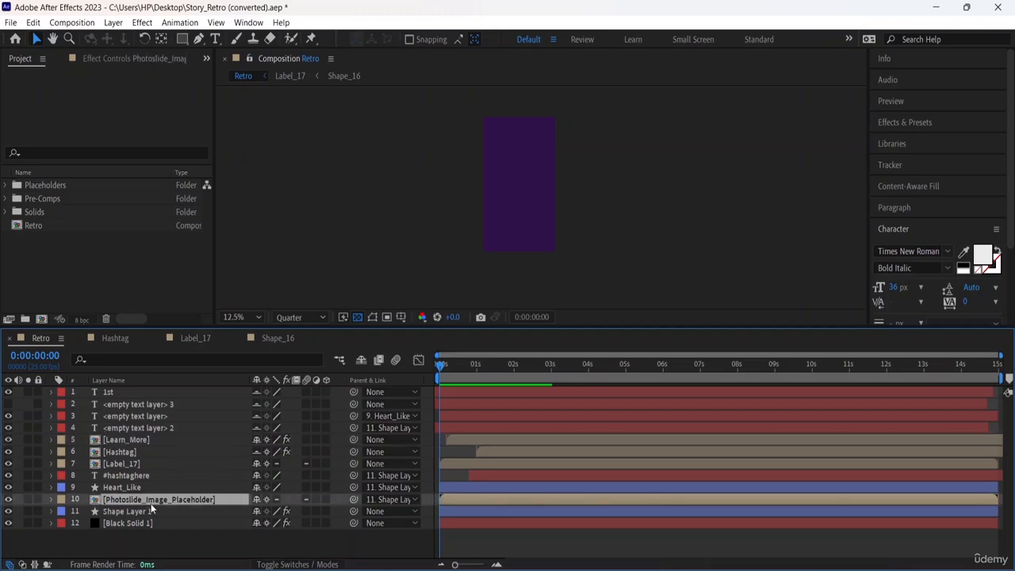
double_click(151, 502)
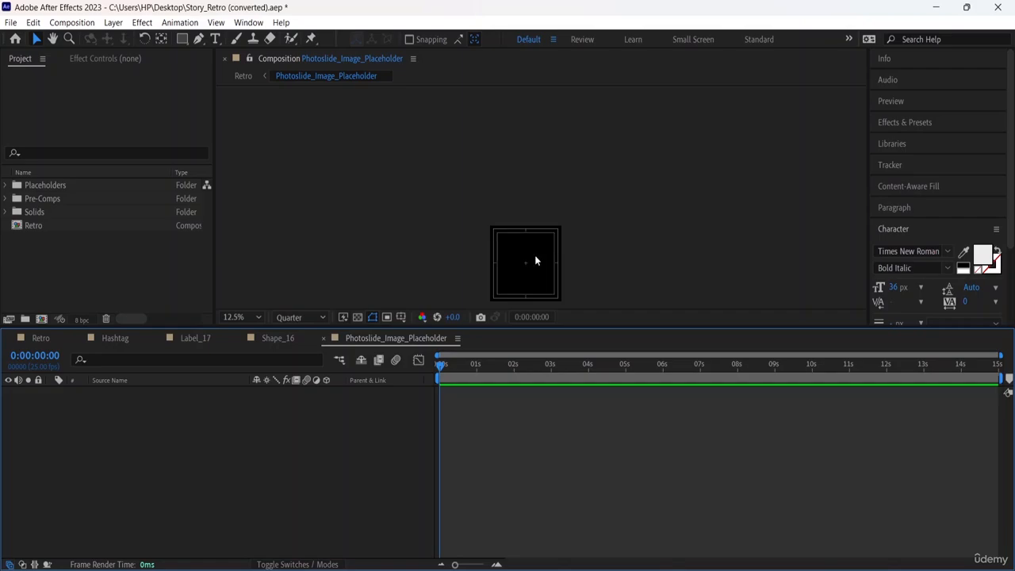
click(11, 23)
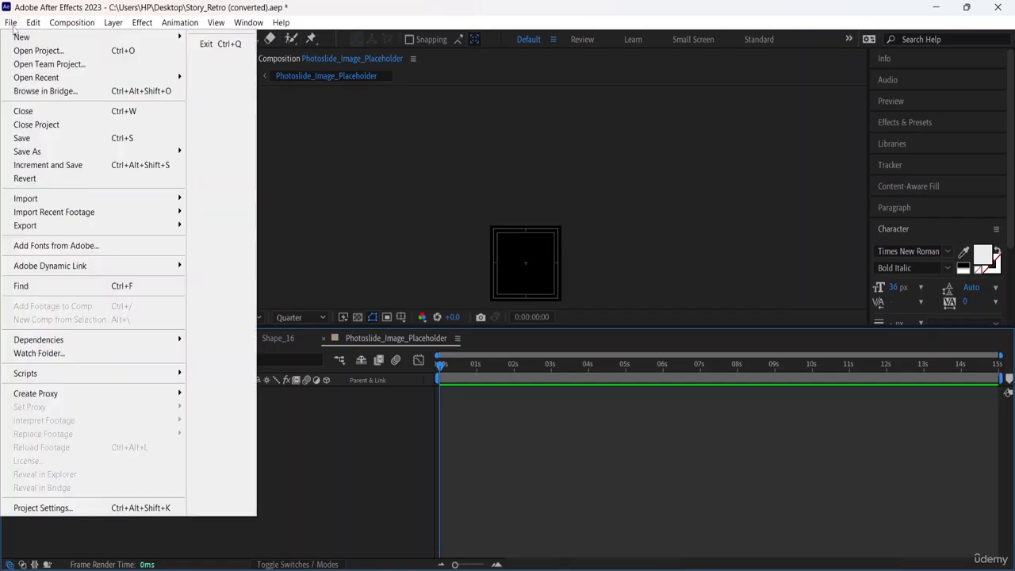
mouse_move(68, 230)
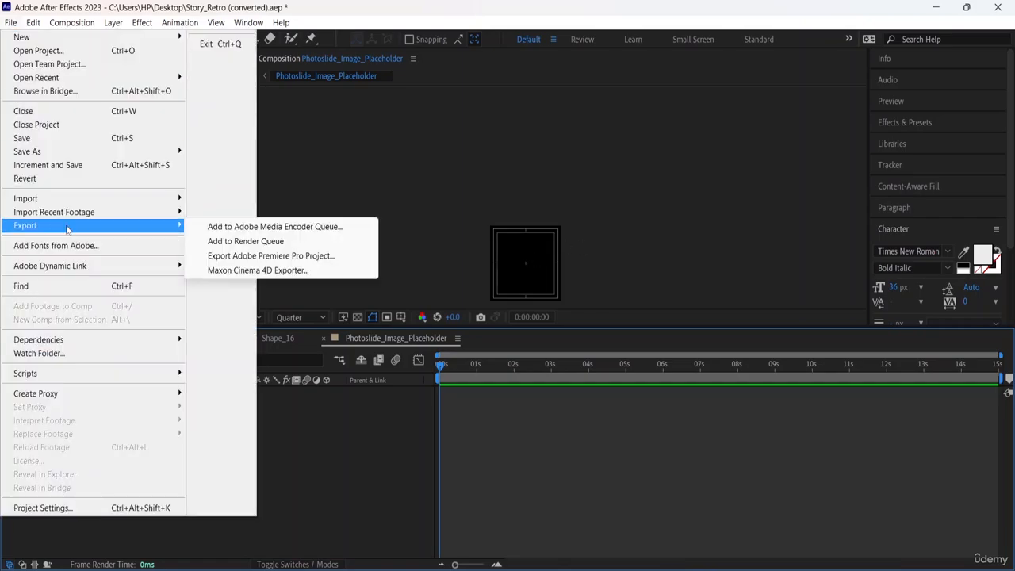
mouse_move(96, 203)
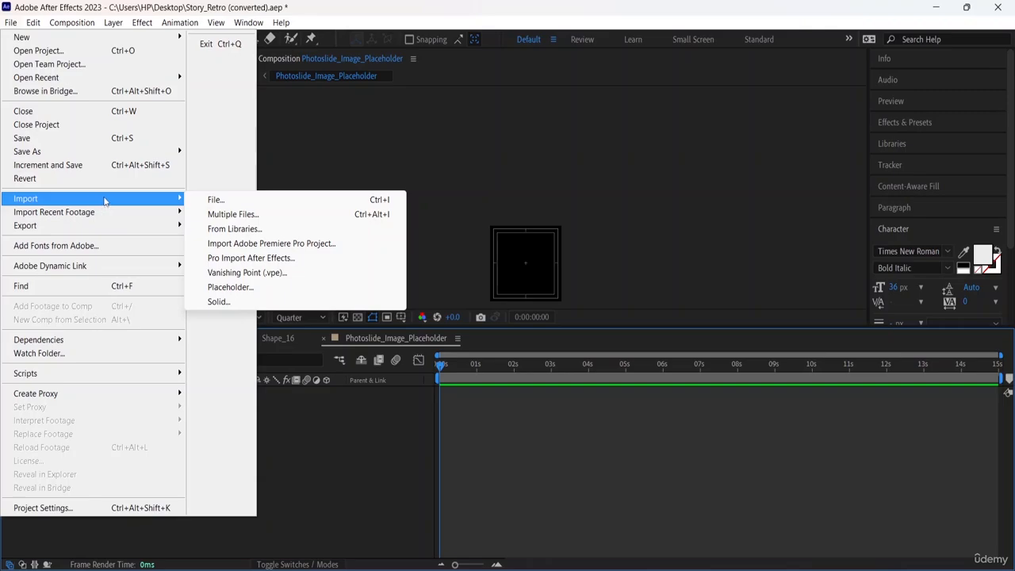
click(215, 201)
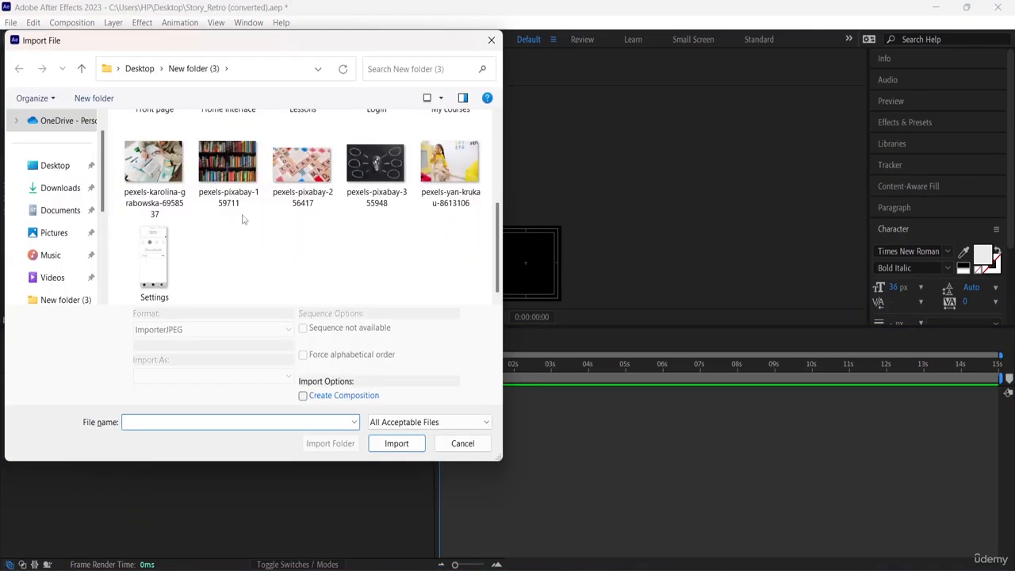
double_click(234, 189)
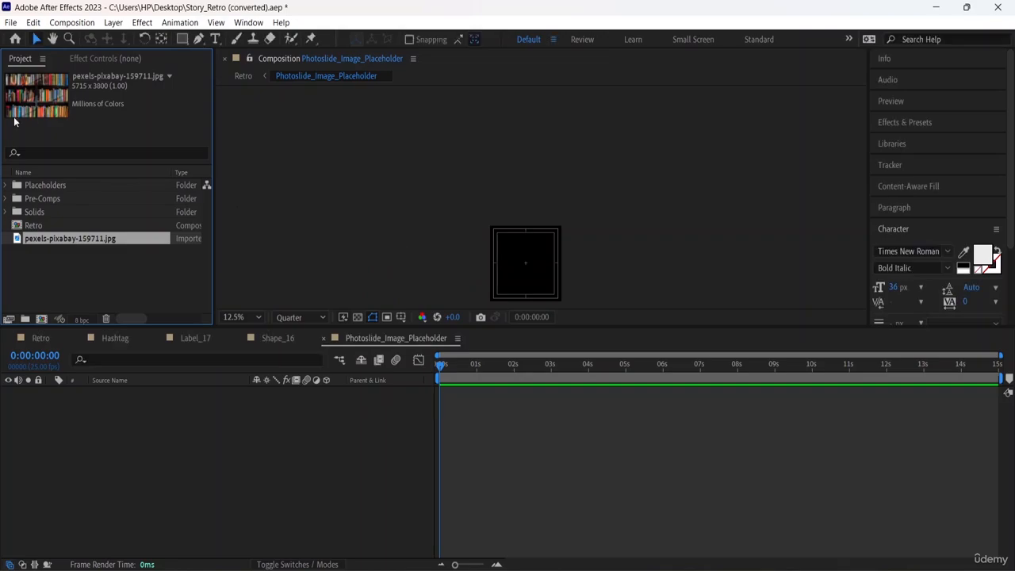
Place the imported bookshelf image in the placeholder composition and scale it down while still covering the frame.
drag(68, 110, 541, 270)
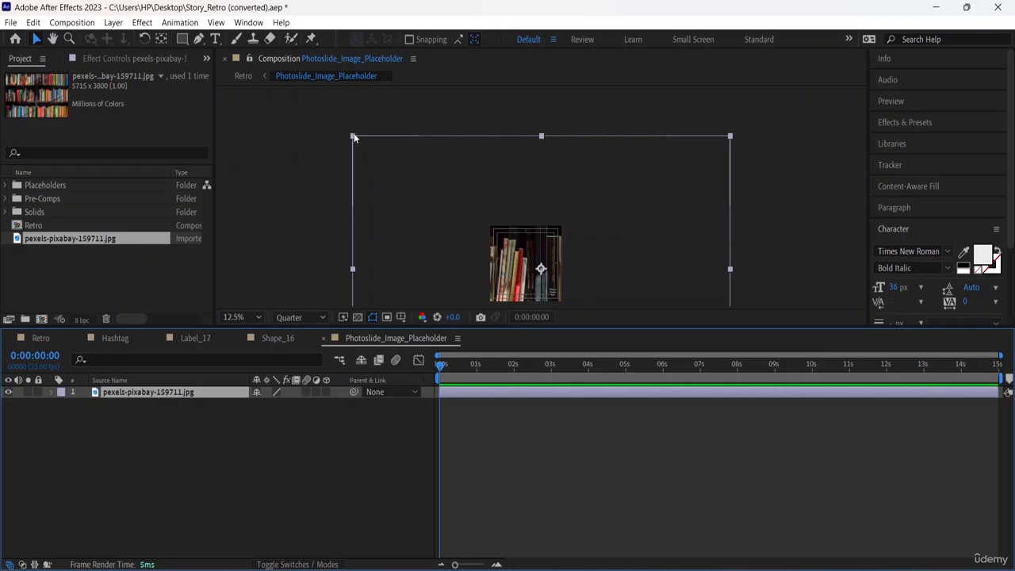
drag(354, 138, 462, 222)
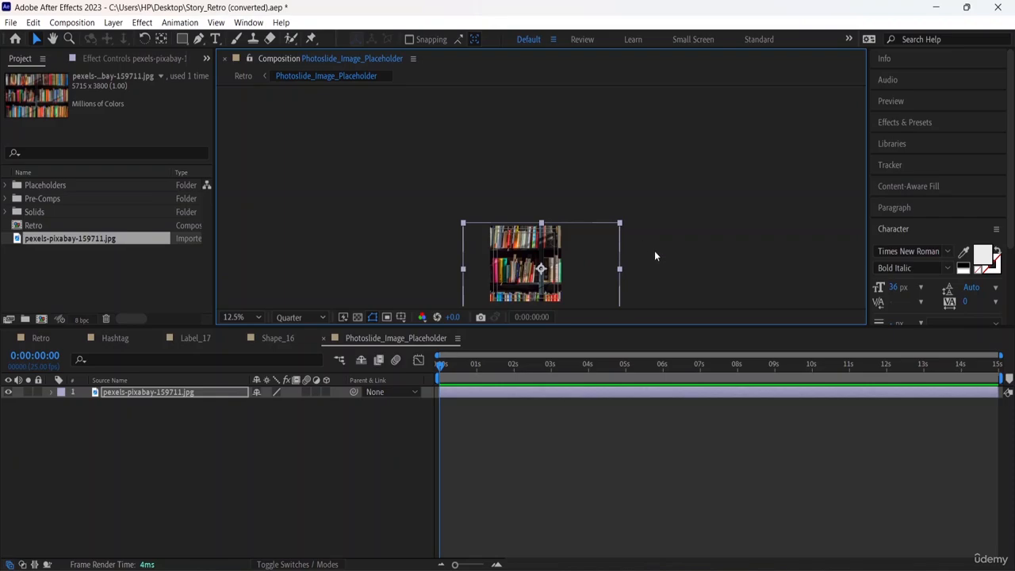
Preview the Retro composition with the bookshelf image, and inspect the image layer inside the placeholder composition.
click(243, 76)
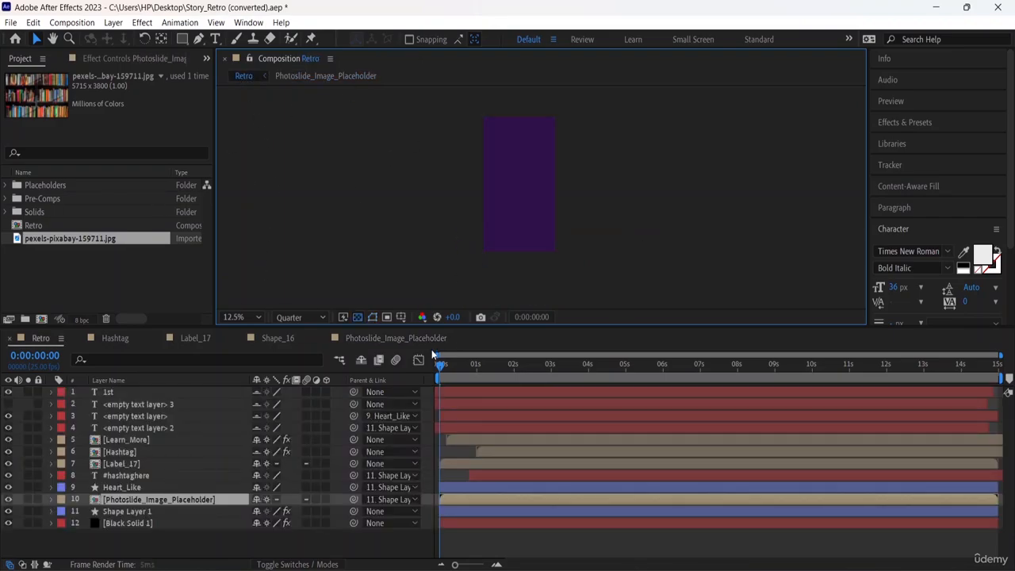
key(space)
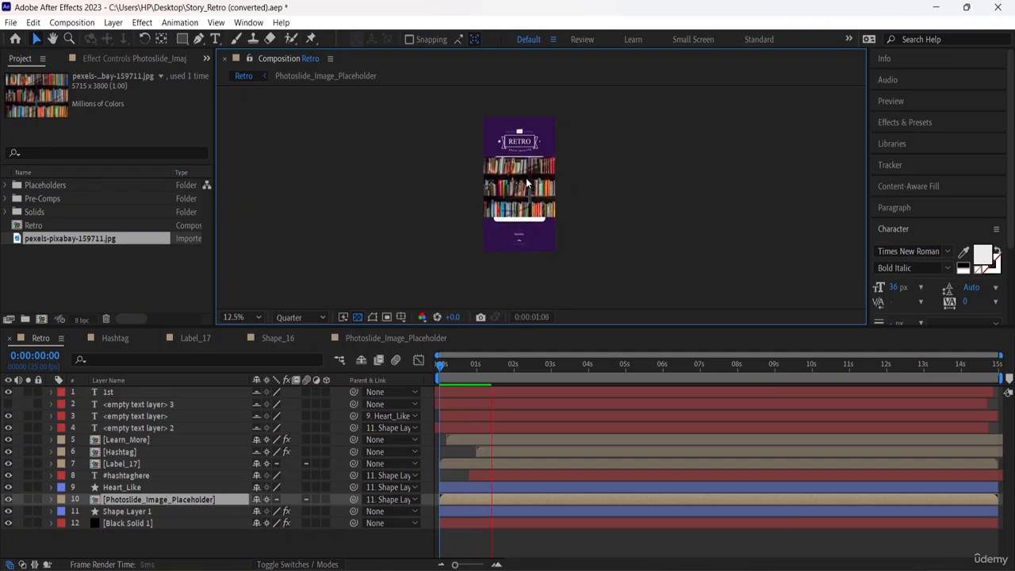
double_click(143, 501)
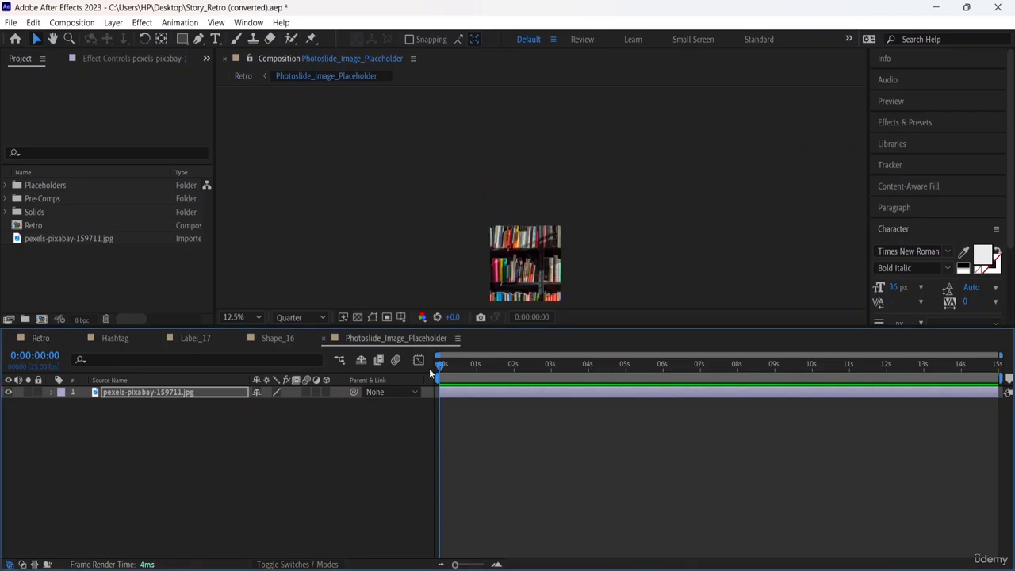
click(531, 283)
key(comma)
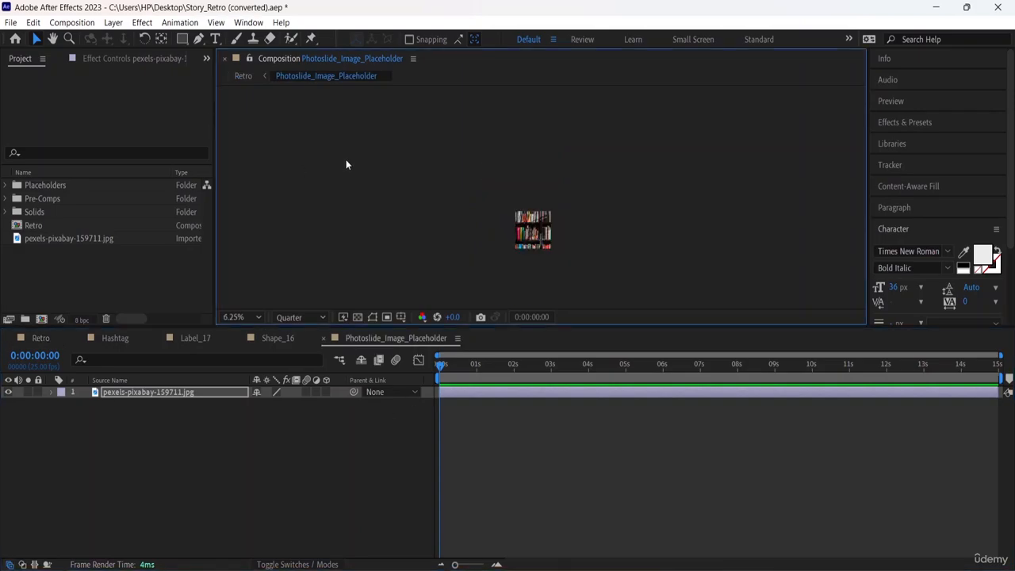
double_click(163, 394)
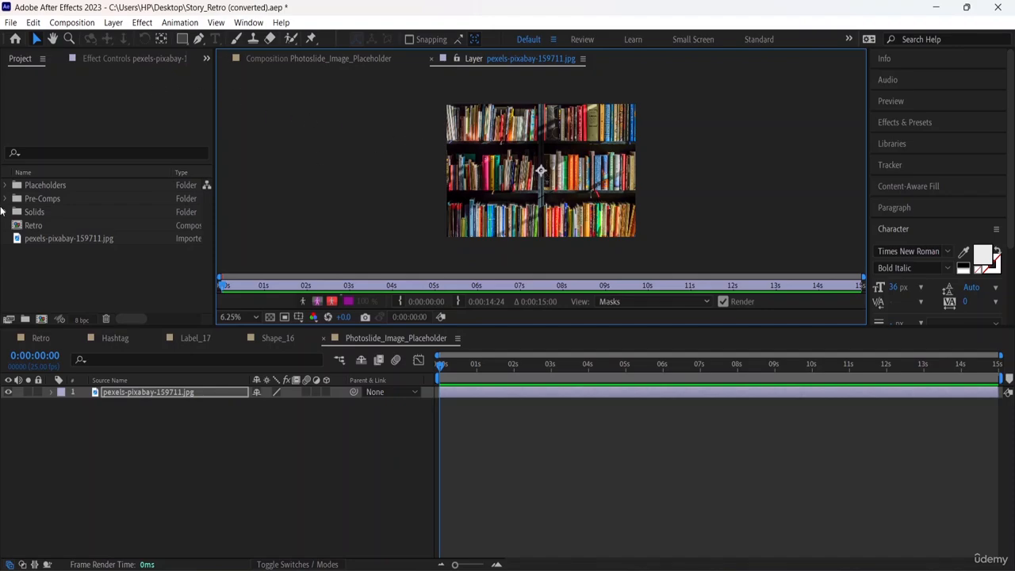
click(94, 239)
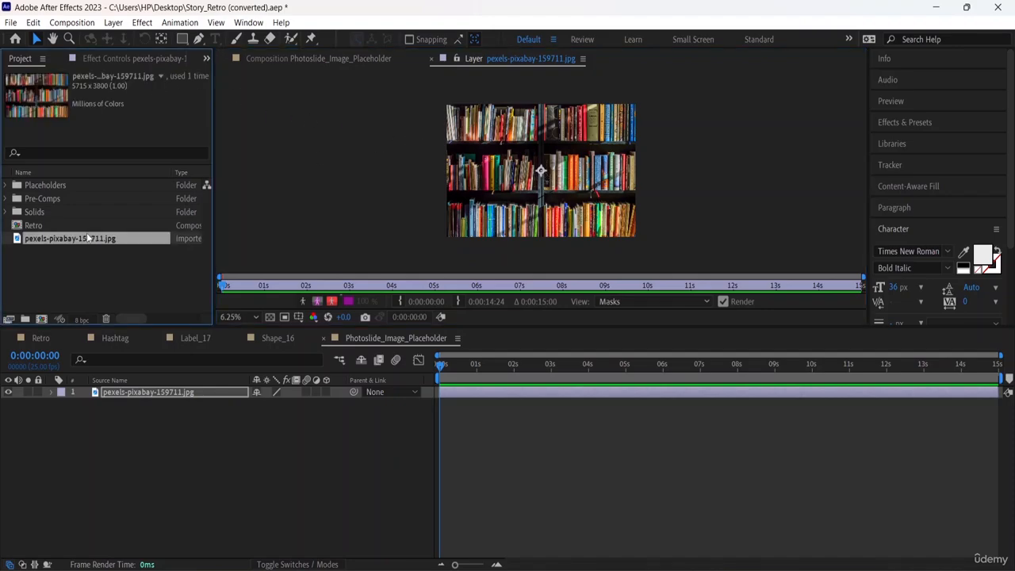
Undo the recent changes, including the bookshelf image's scaling and the Retro layer changes, keeping the image in the placeholder.
key(ctrl+z)
key(ctrl+z)
key(ctrl+z)
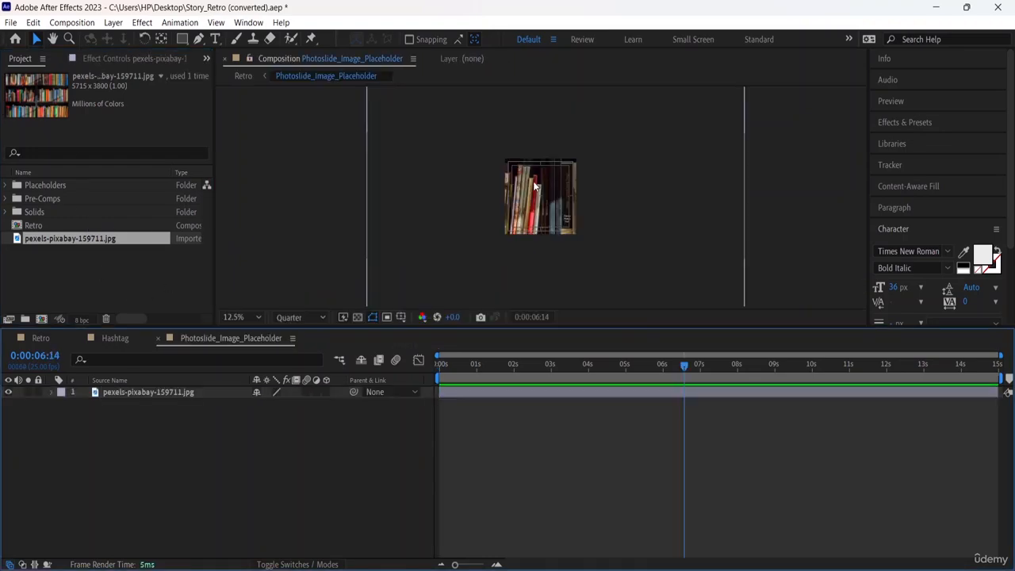
Return to the Retro composition and preview it from the beginning to check the bookshelf image in the photo card.
click(243, 75)
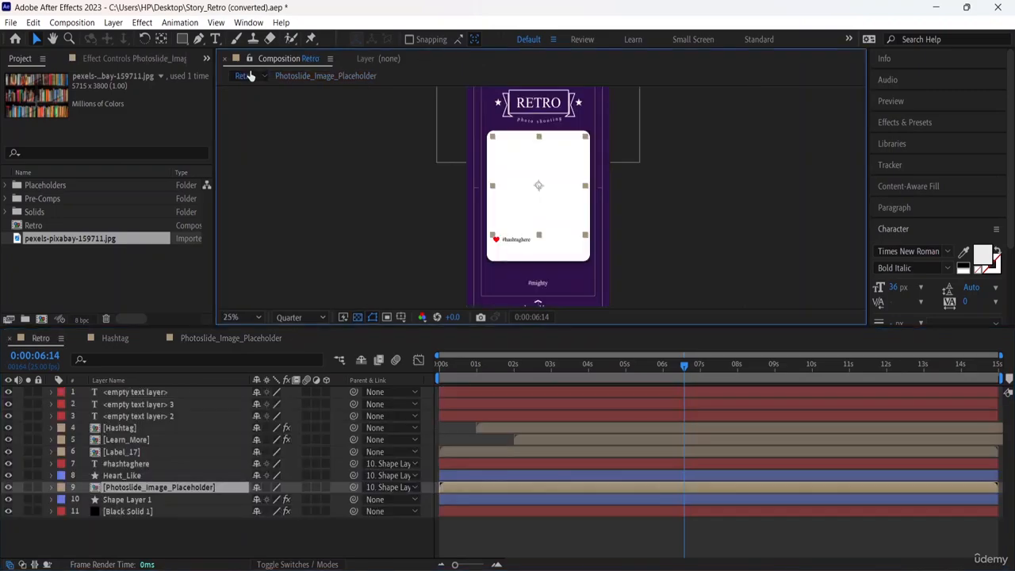
key(space)
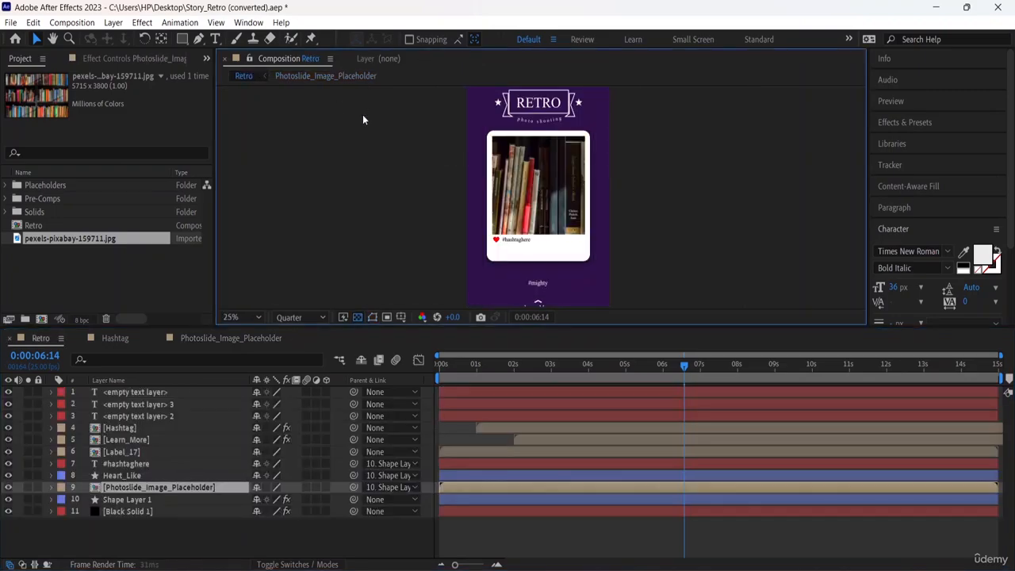
drag(684, 364, 366, 363)
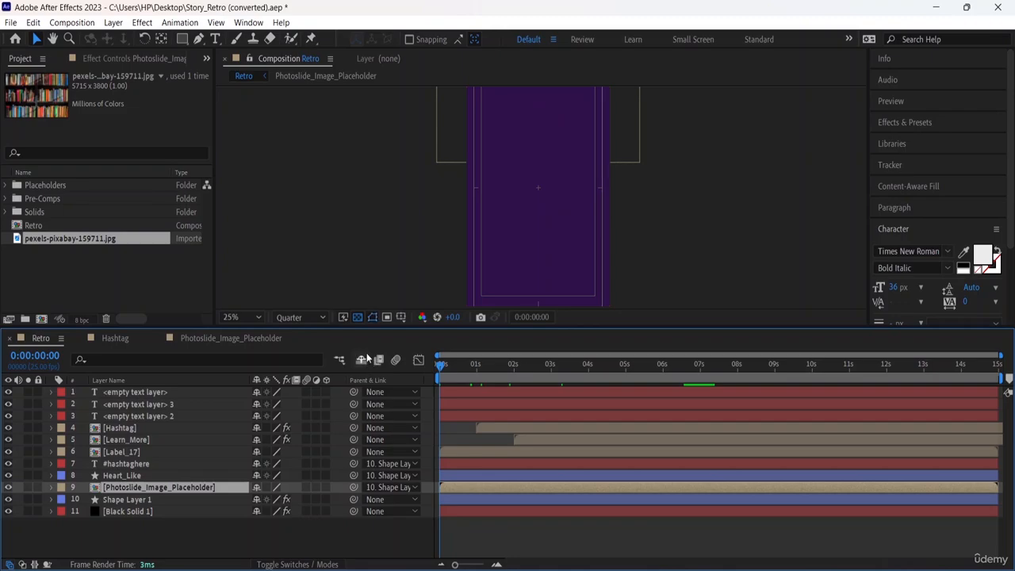
key(space)
key(comma)
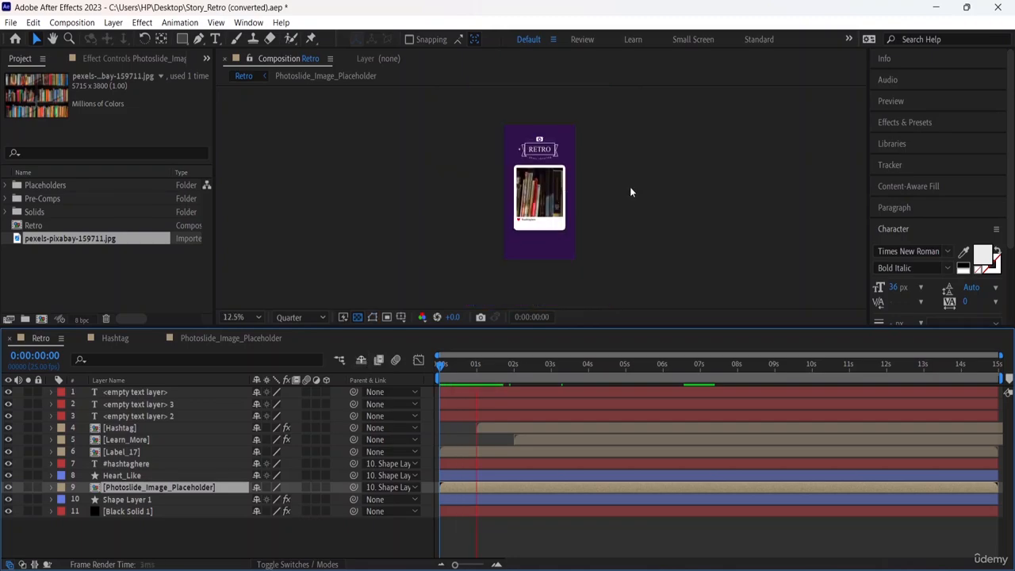
key(period)
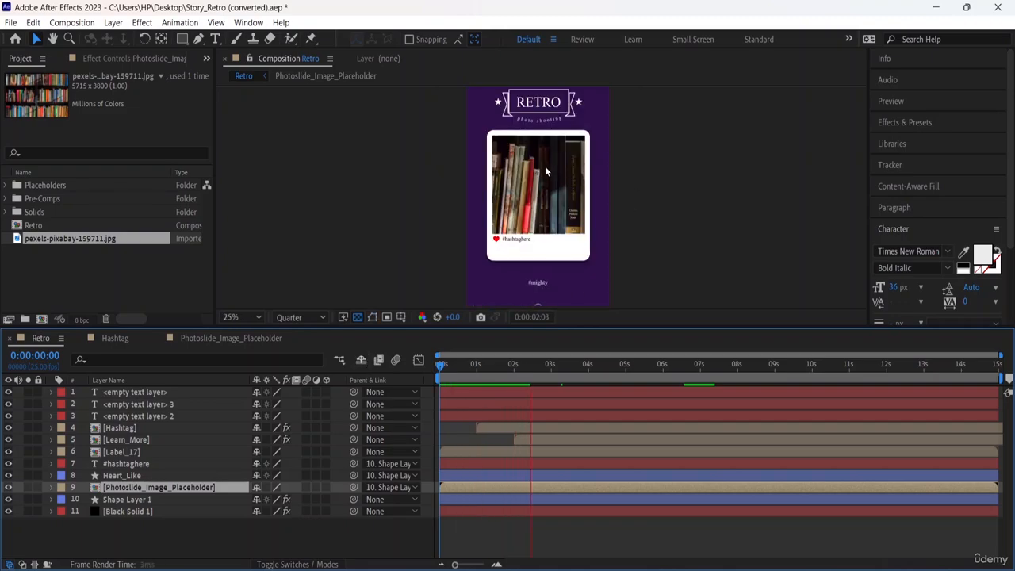